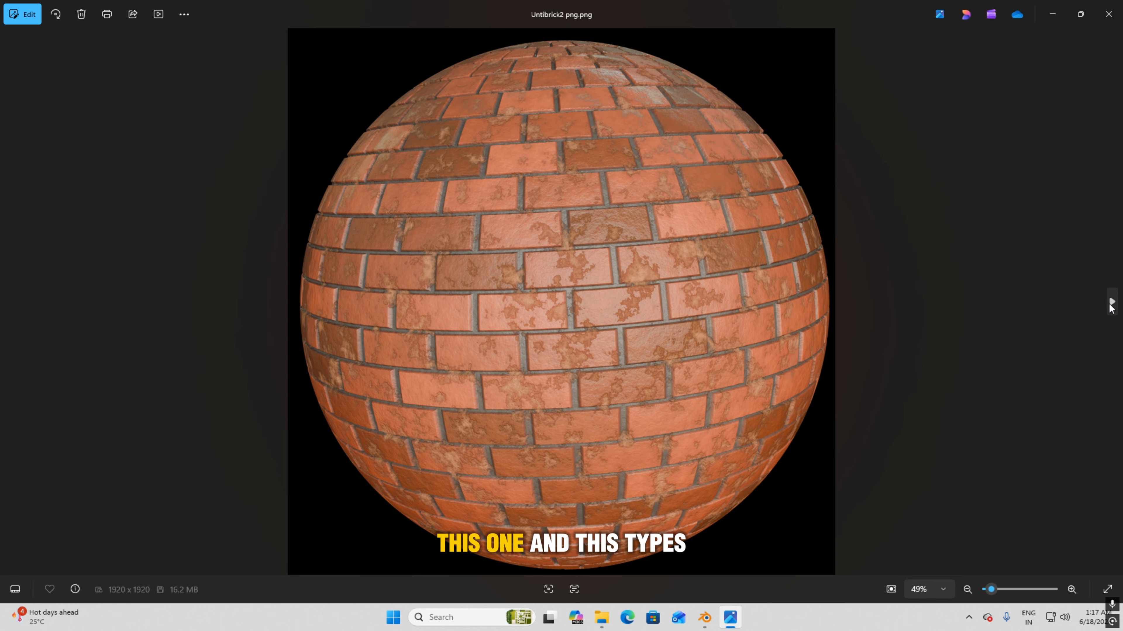
Browse the brick sphere reference renders from Untibrick2 through Untibrick4 and back to Untibrick2
left_click(1113, 307)
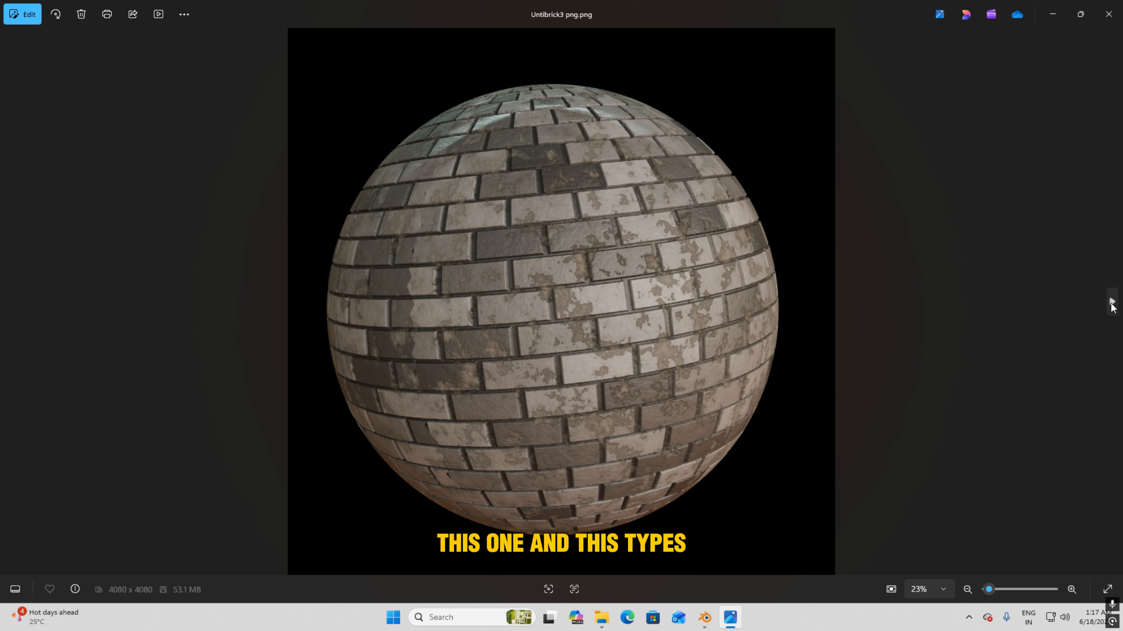
left_click(1113, 304)
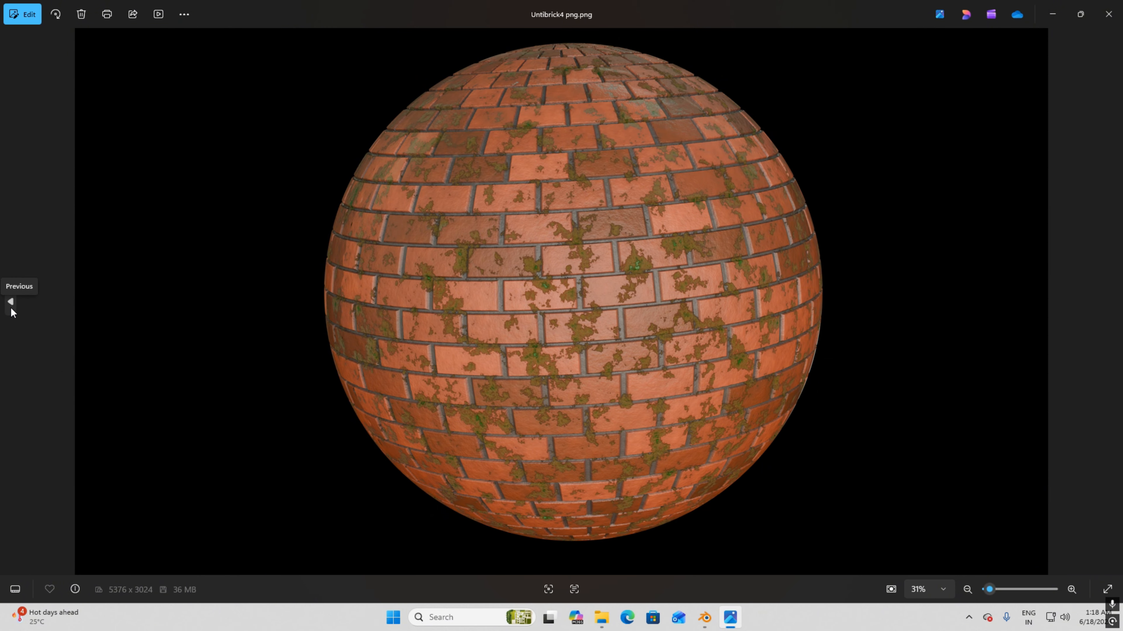
left_click(11, 302)
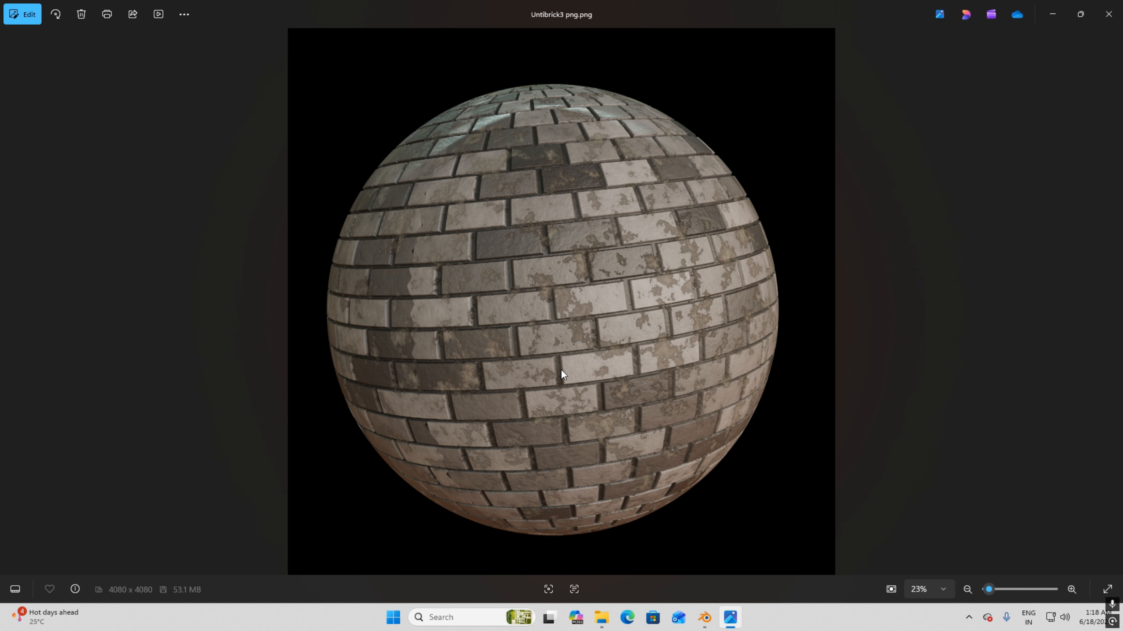
left_click(11, 303)
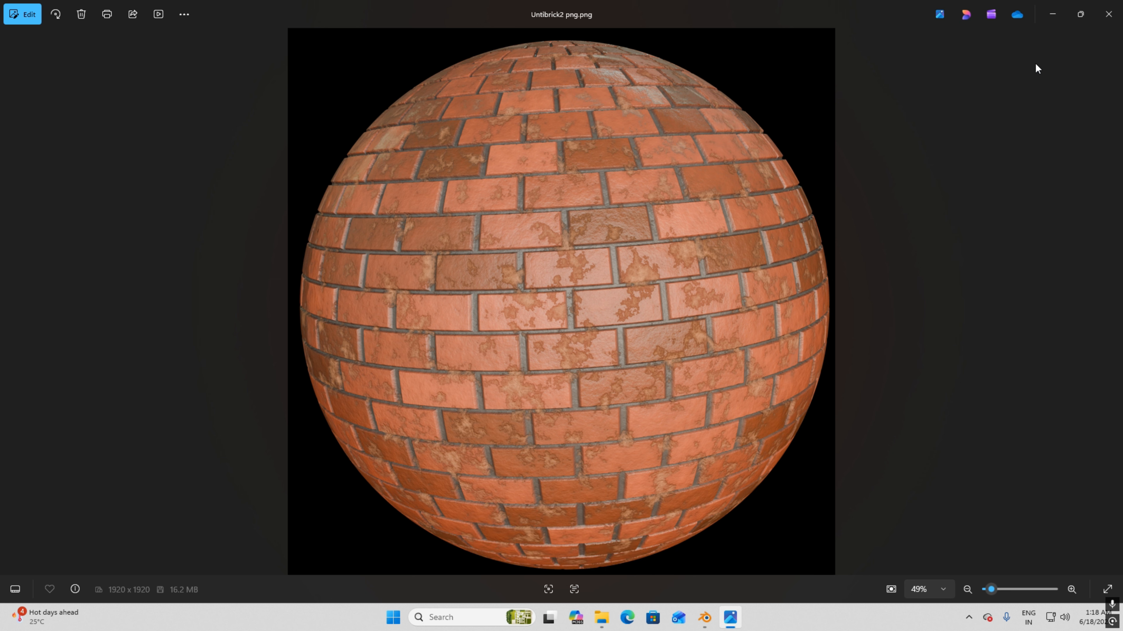
Switch to Blender, select the icosphere, and show its Subdivision modifier settings
left_click(703, 618)
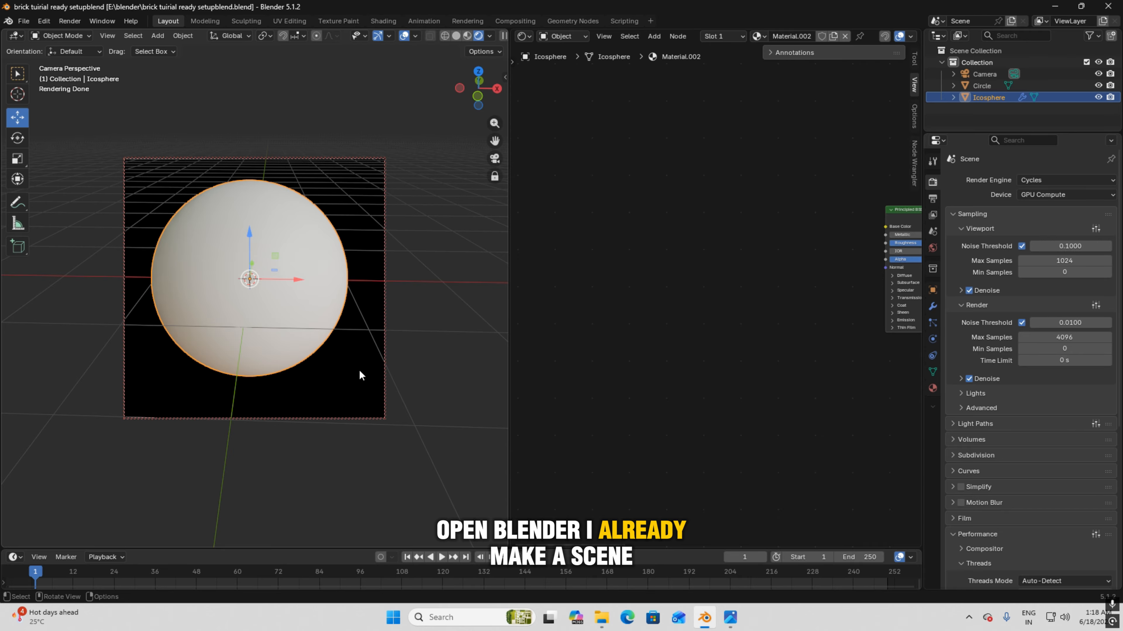
left_click(279, 322)
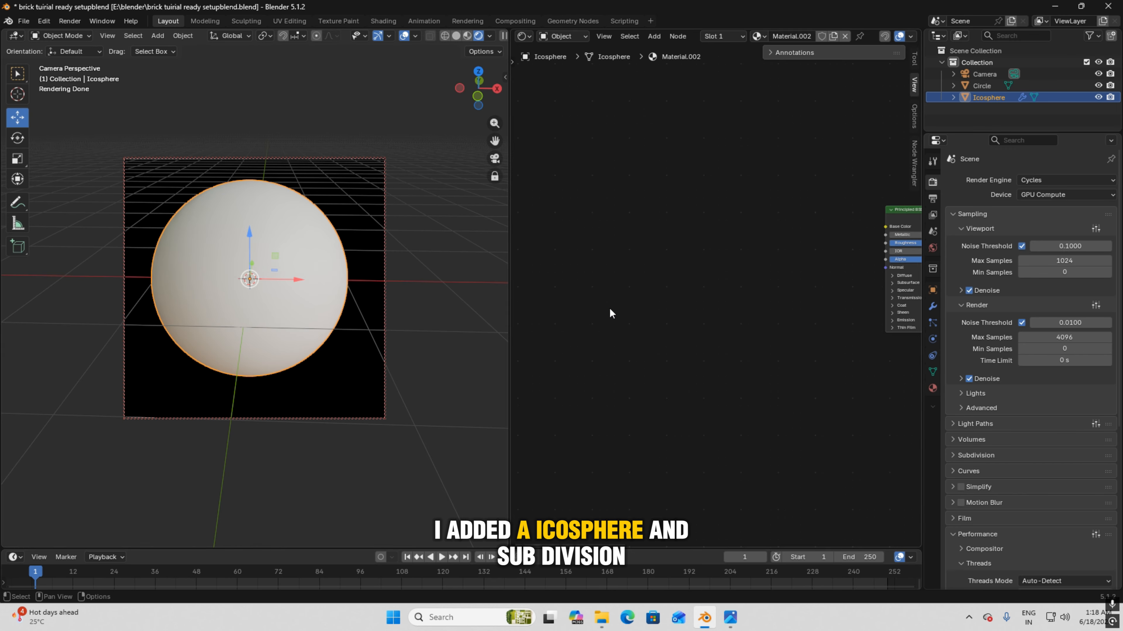
left_click(932, 306)
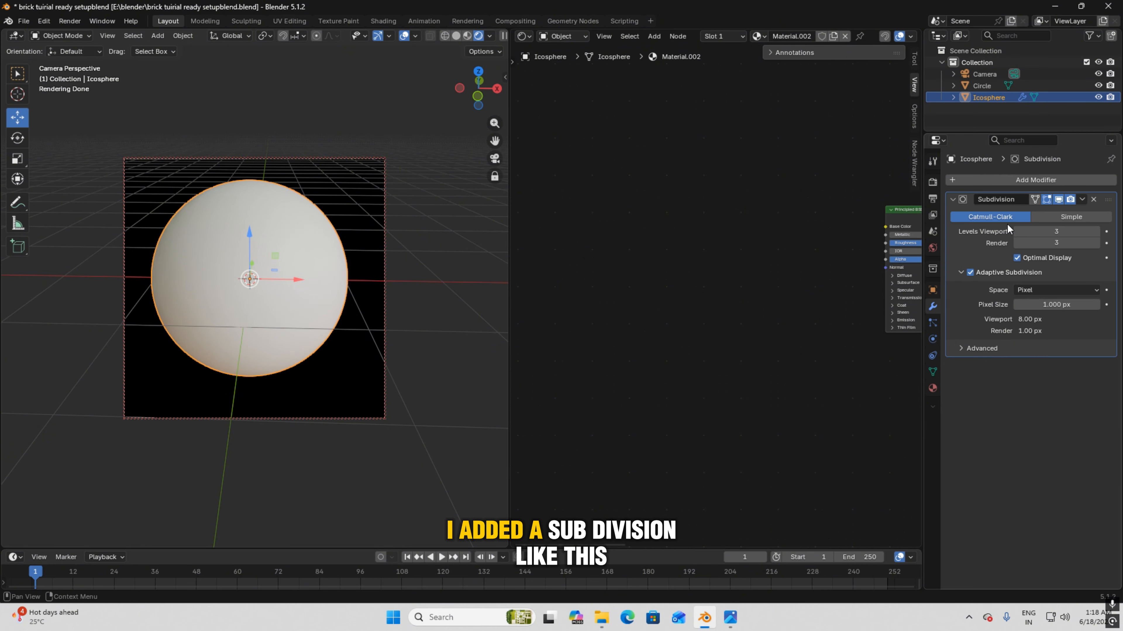
Bring the material's nodes into view and reposition the Material Output and Principled BSDF nodes in the shader editor
key("Home")
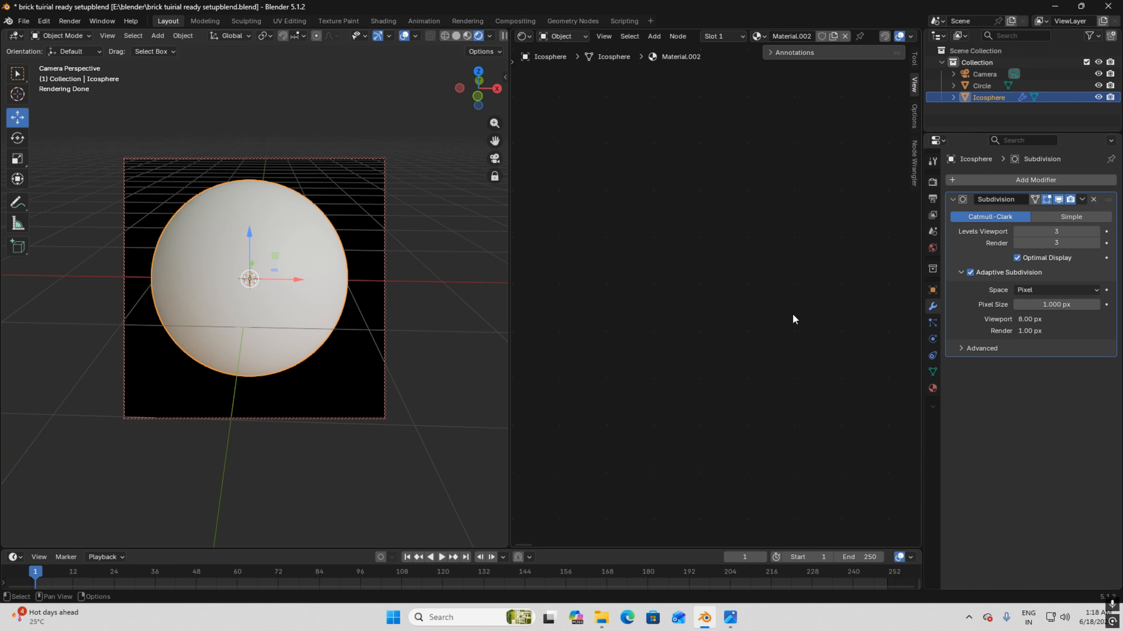
left_click_drag(789, 395, 832, 254)
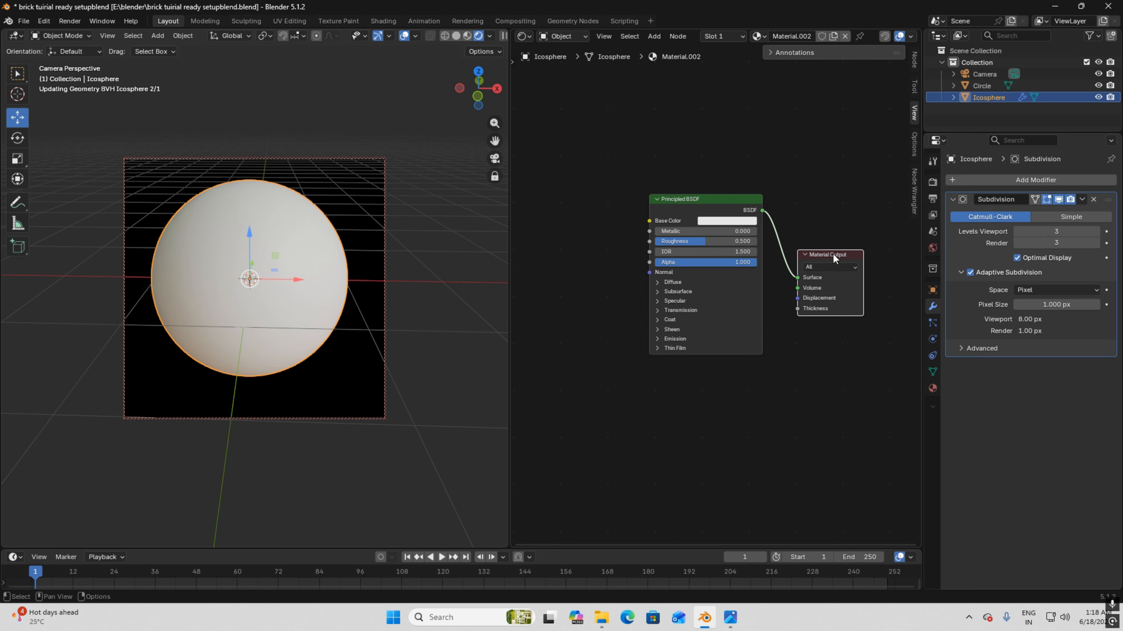
left_click_drag(705, 207, 702, 215)
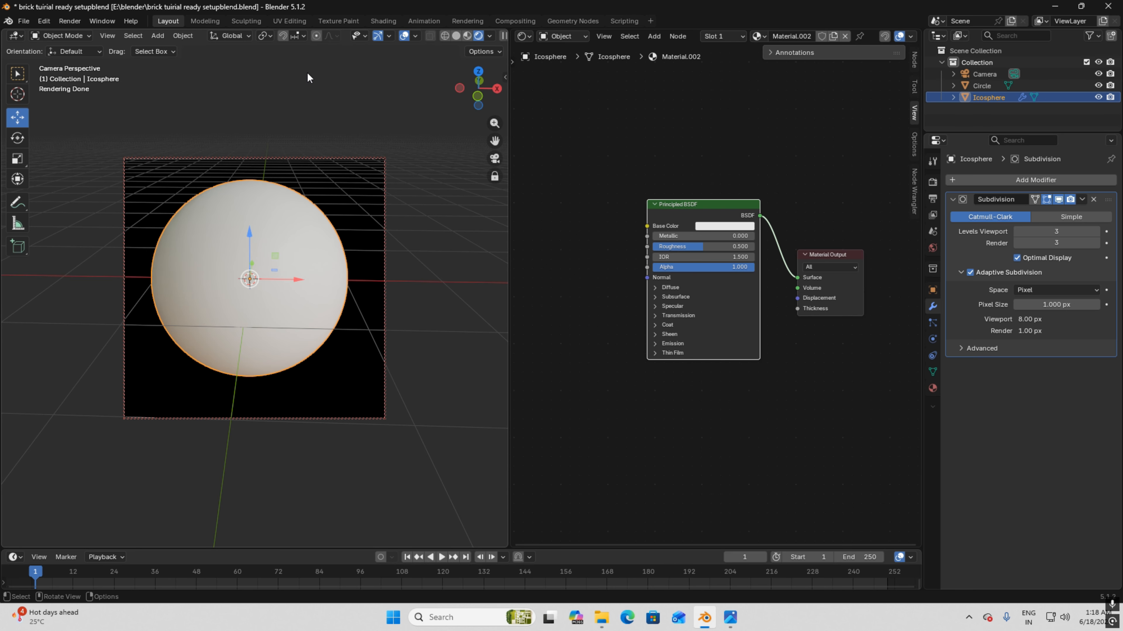
Fit the camera frame to the 3D viewport, make the window full screen, and make room beside the shader nodes
key("Home")
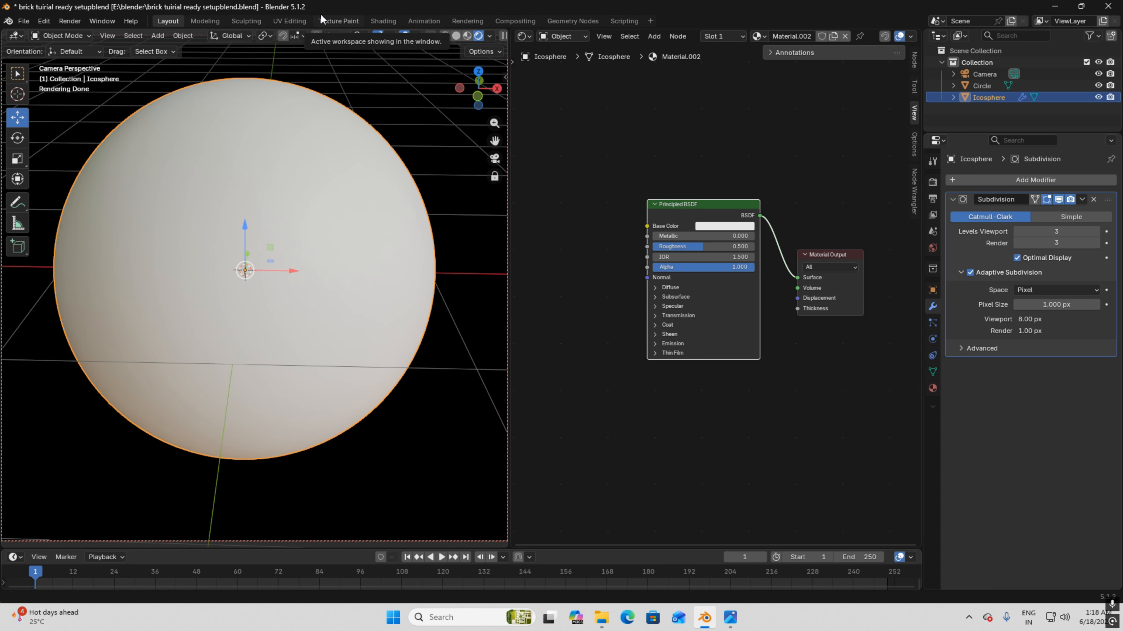
key("alt+F11")
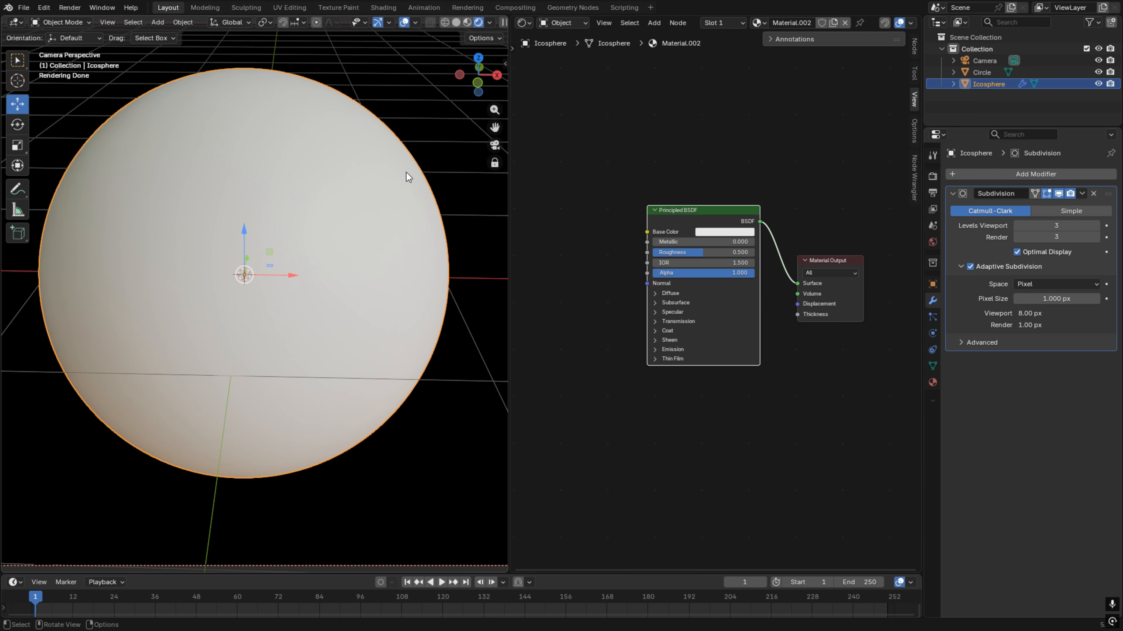
scroll(583, 269, "down", 1)
middle_click_drag(584, 269, 632, 238)
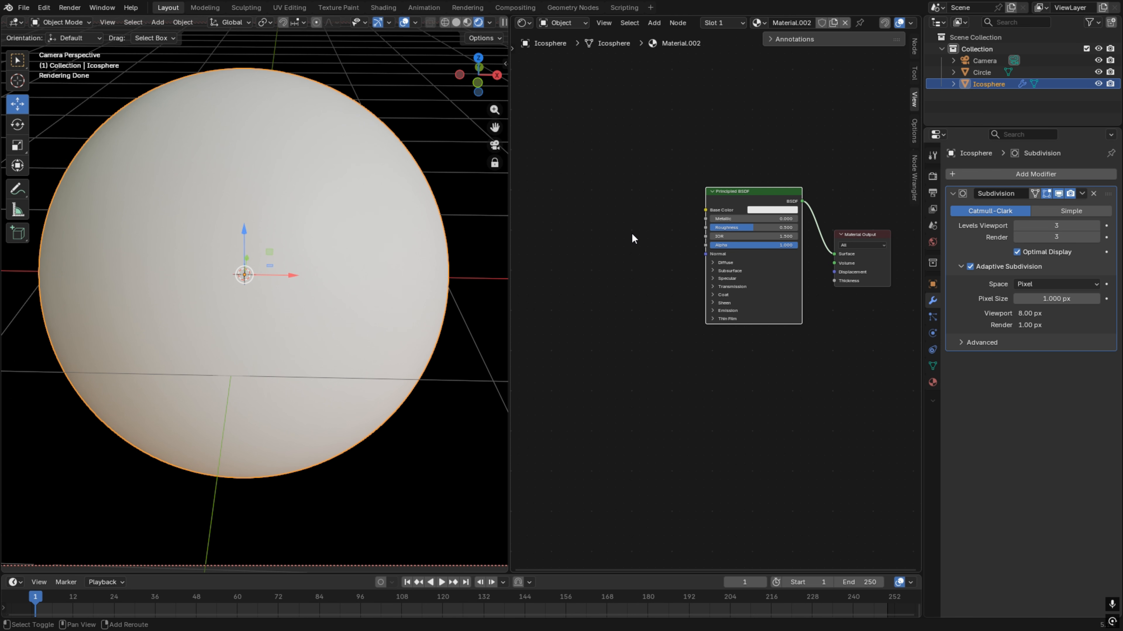
Enable the Screencast Keys overlay in the 3D viewport and hide its settings
key("shift+a")
key("n")
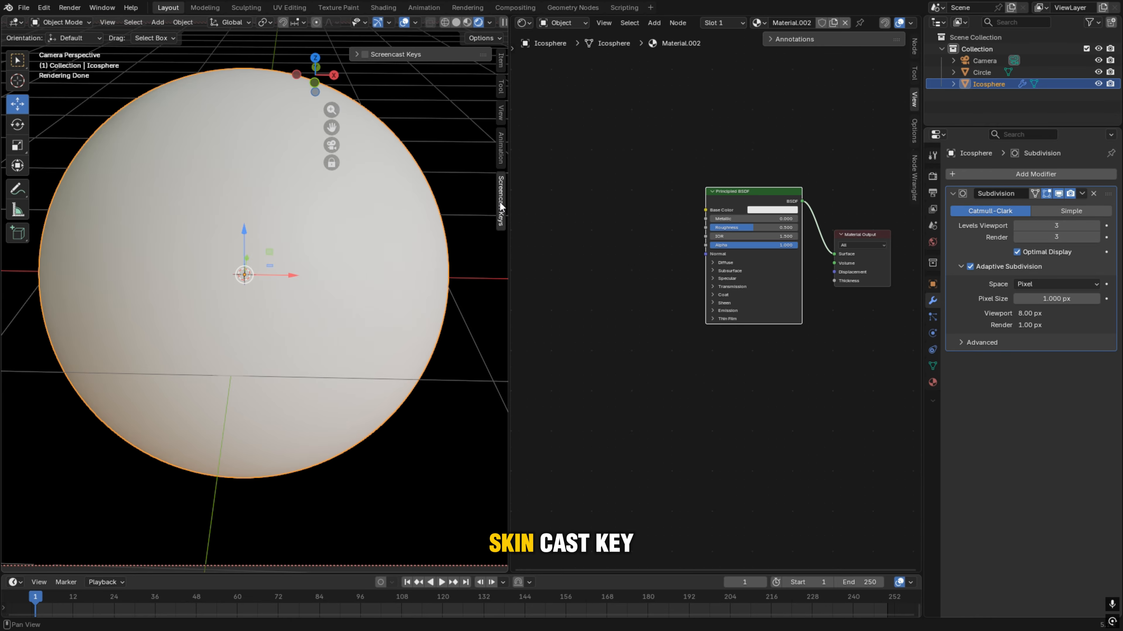
key("n")
key("n")
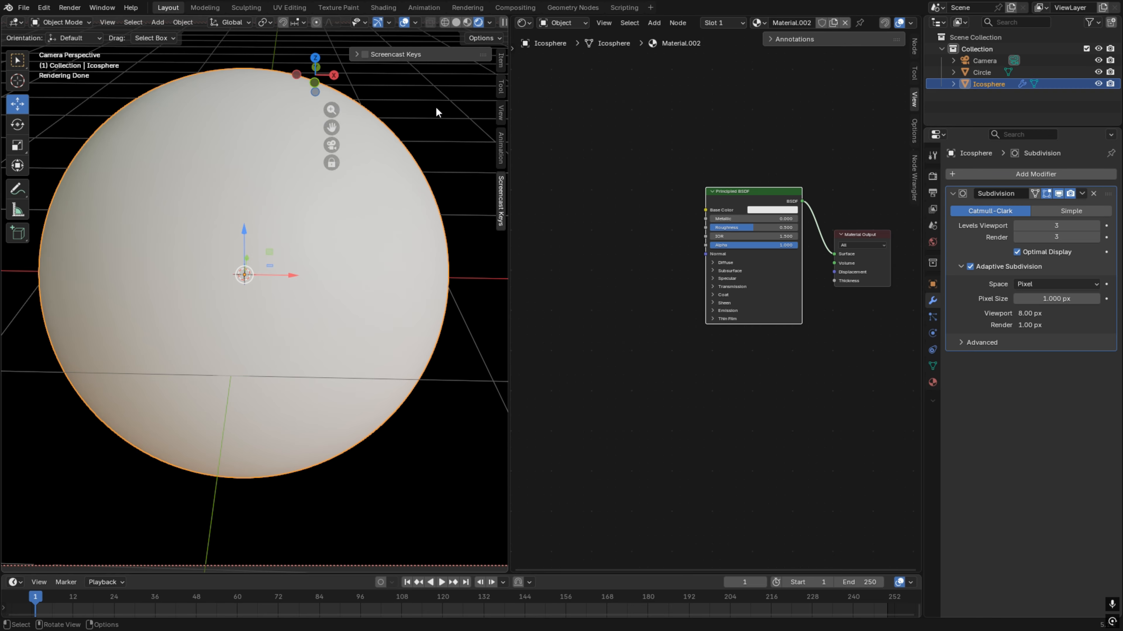
left_click(358, 53)
left_click(365, 55)
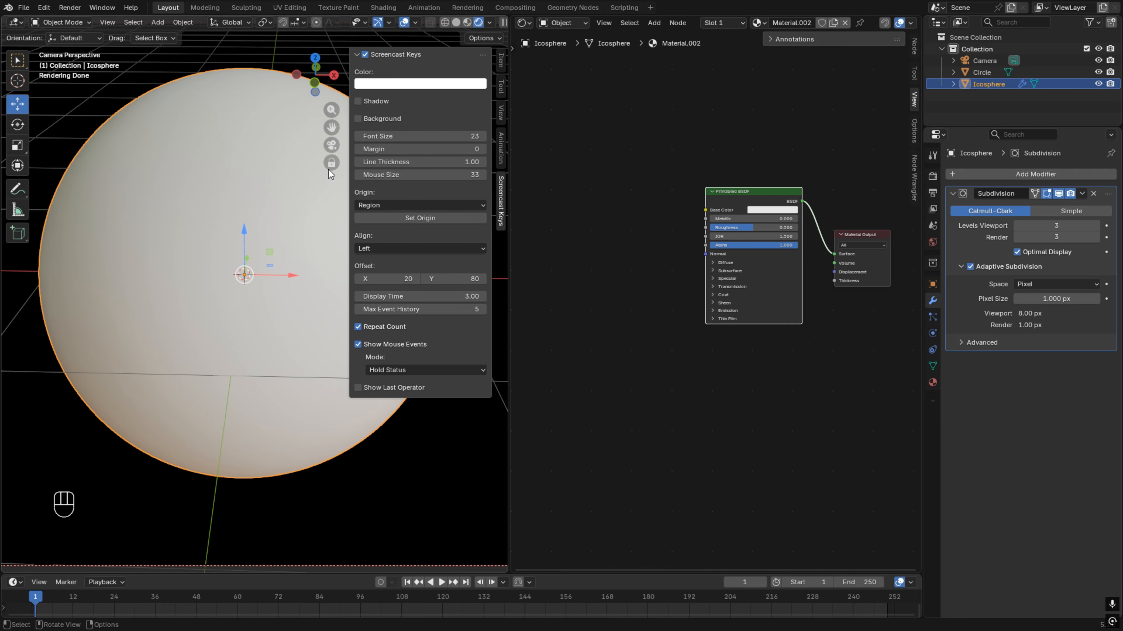
left_click(230, 56)
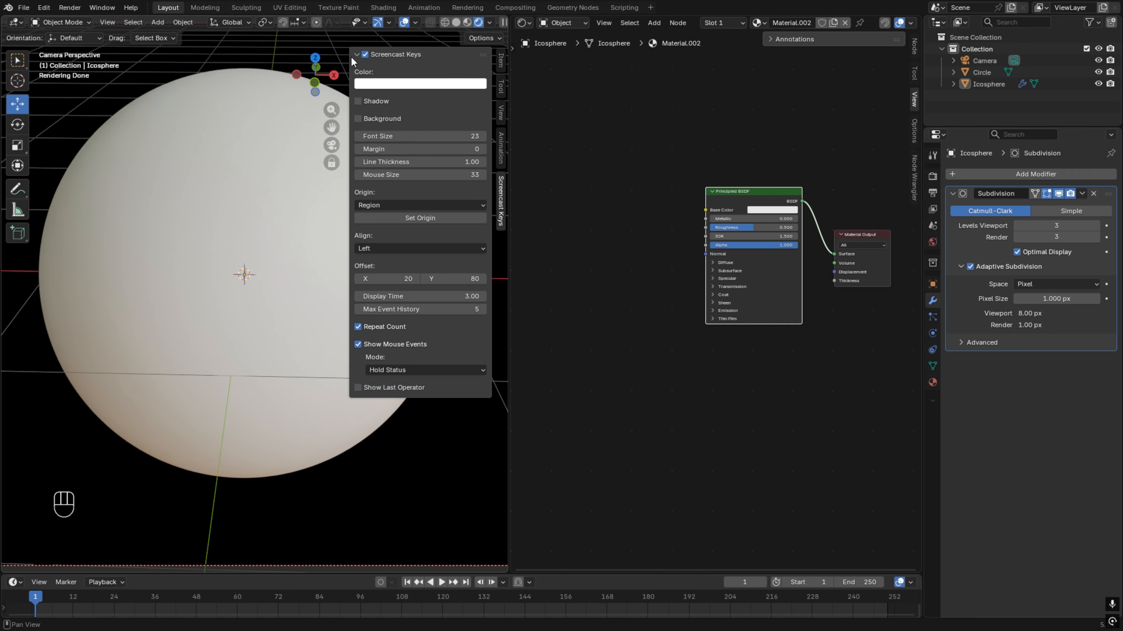
left_click(502, 224)
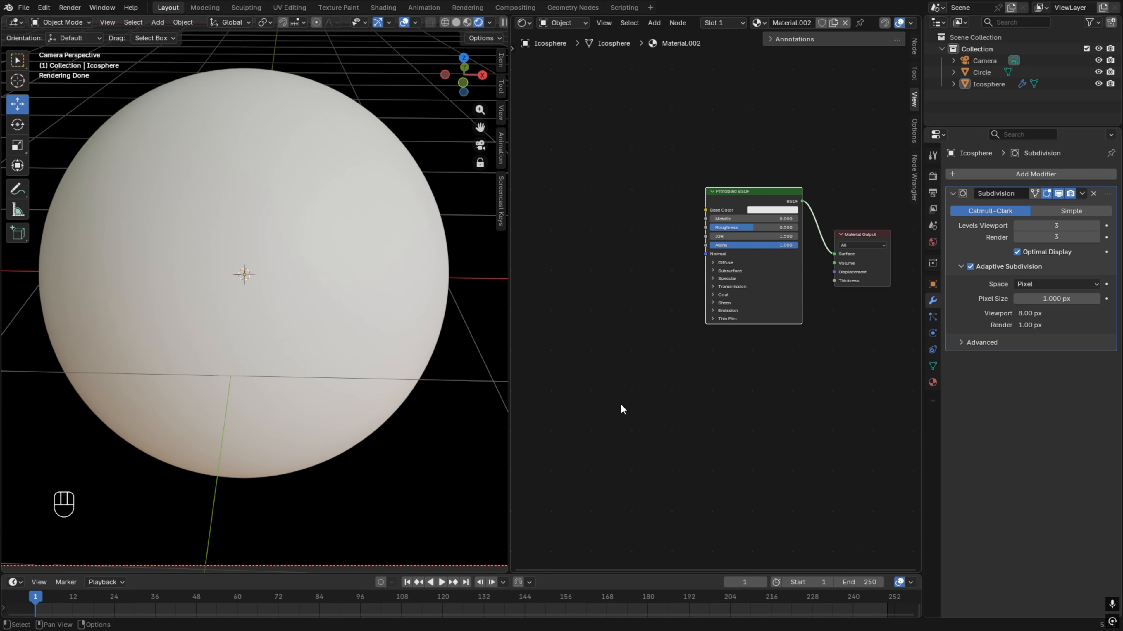
Add a Brick Texture node before the Principled BSDF and connect its Color output to Base Color
key("shift+a")
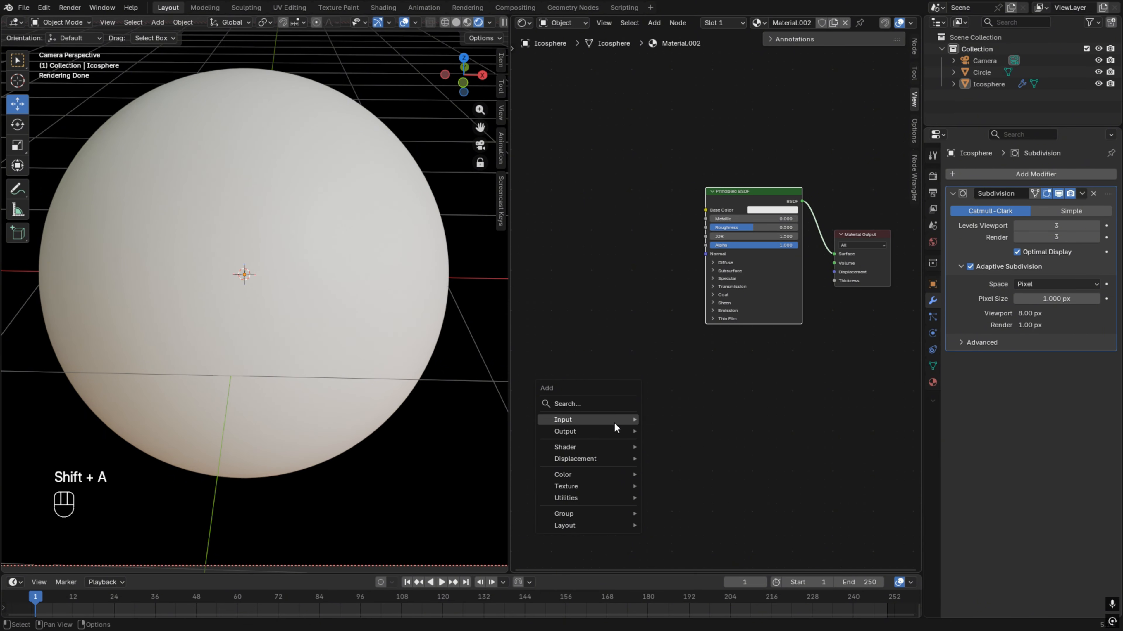
mouse_move(589, 486)
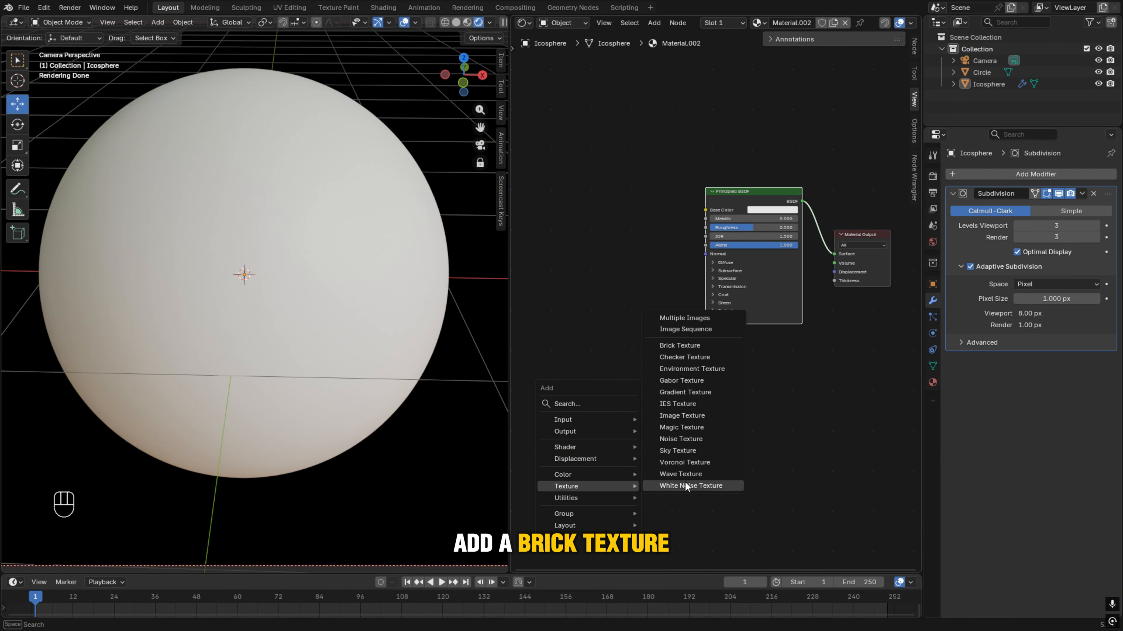
left_click(680, 345)
left_click(686, 370)
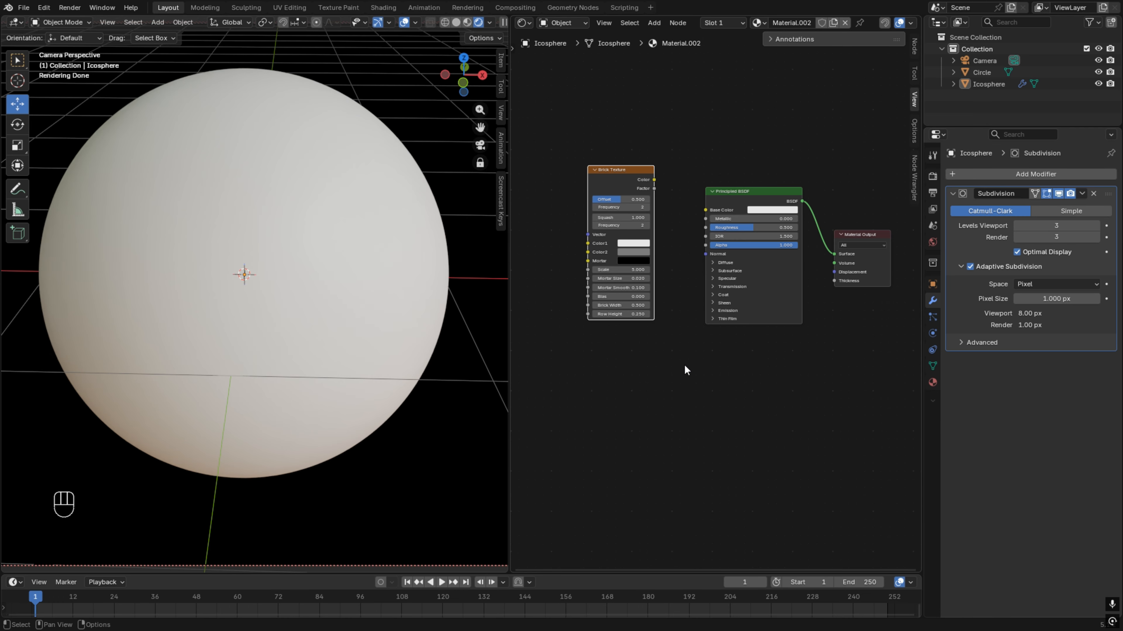
middle_click_drag(685, 365, 721, 437)
left_click_drag(690, 253, 741, 283)
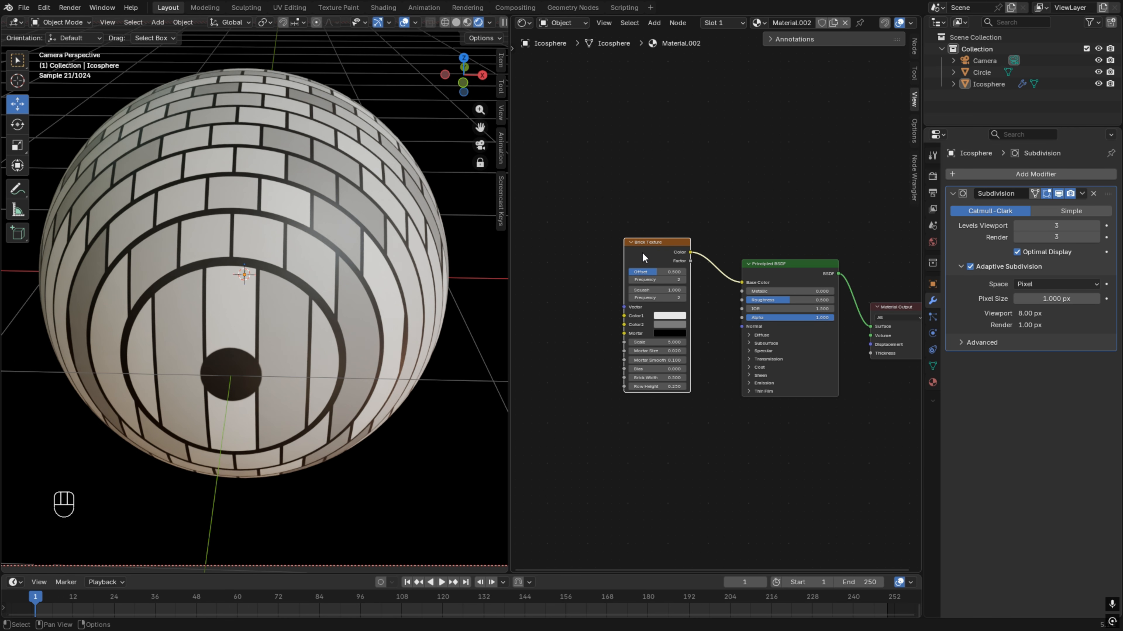
left_click_drag(641, 252, 622, 251)
middle_click_drag(531, 343, 564, 342)
Unwrap the whole icosphere mesh in Edit Mode with Sphere Projection, then deselect the geometry
left_click(298, 317)
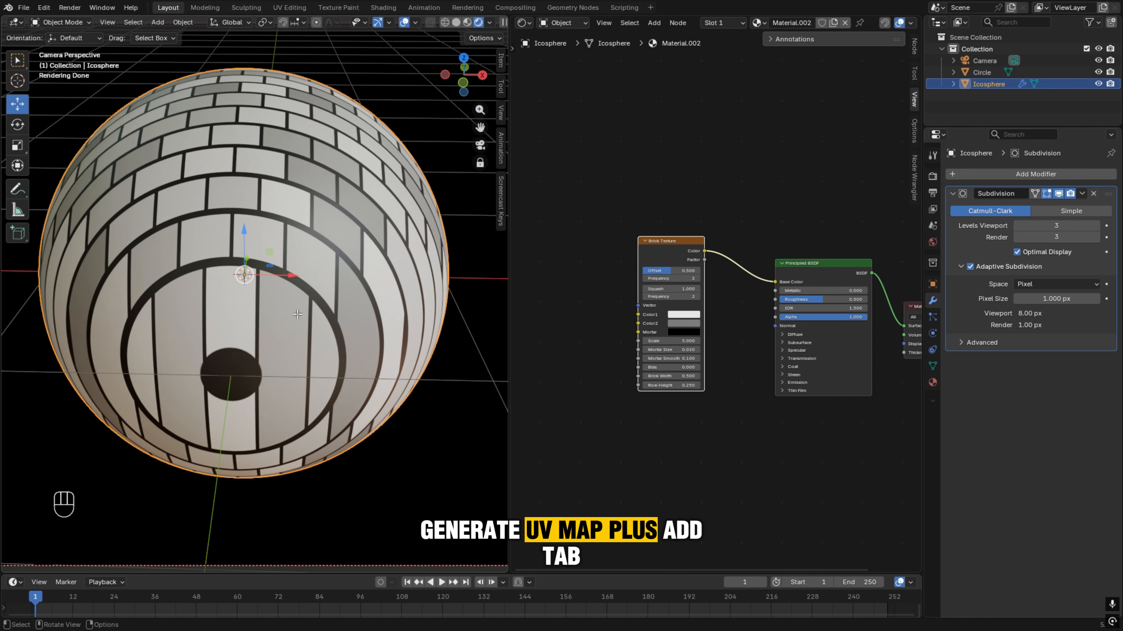
key("Tab")
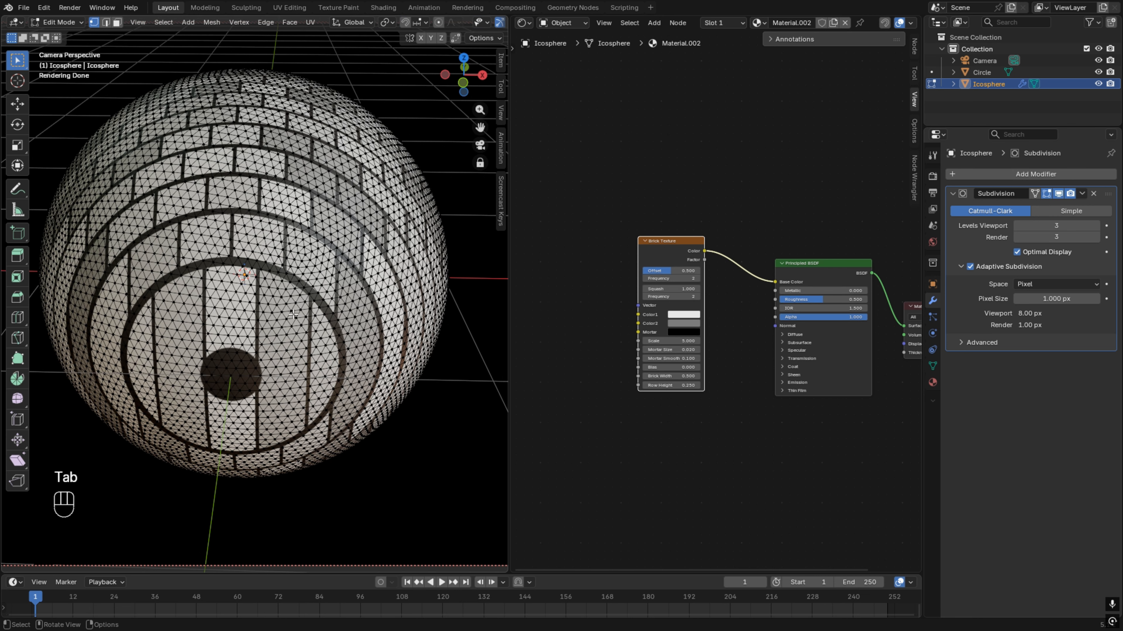
key("a")
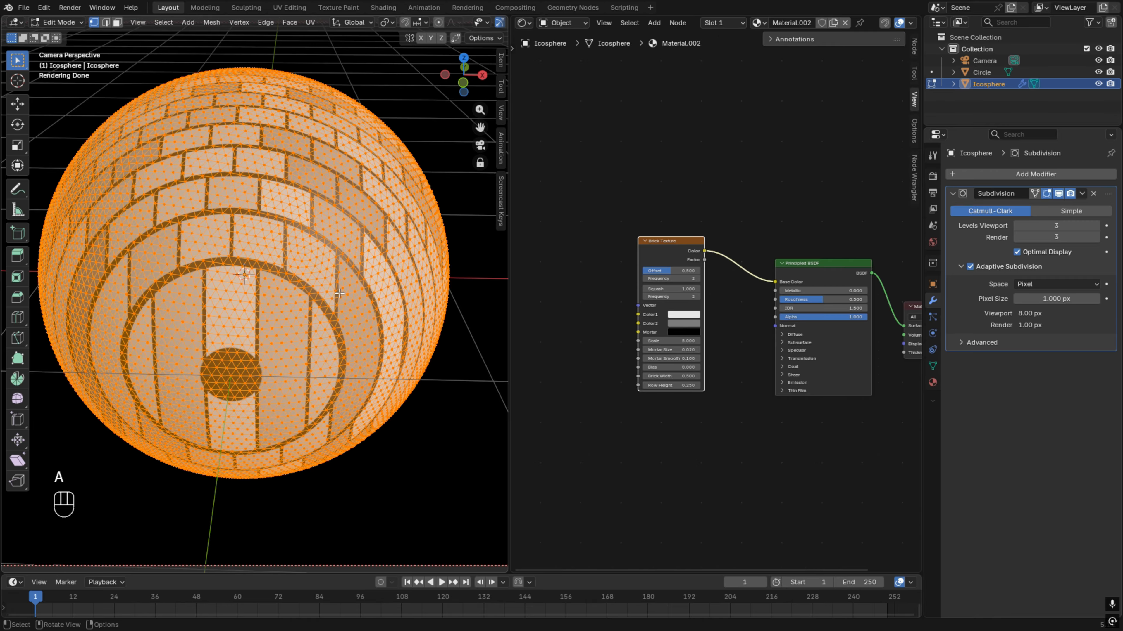
key("u")
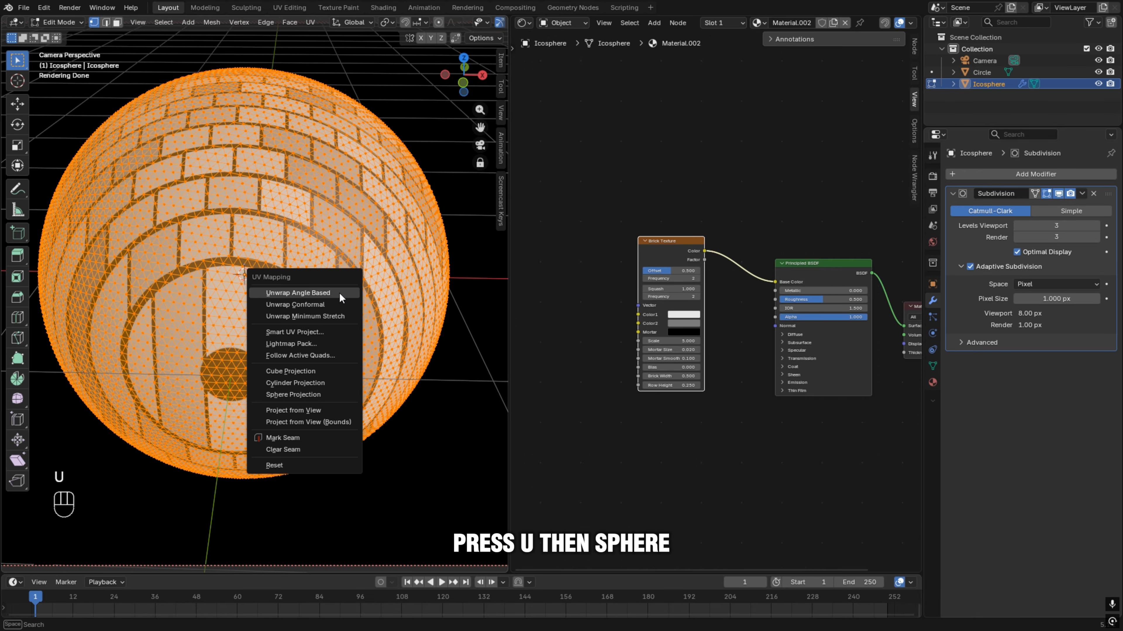
left_click(308, 395)
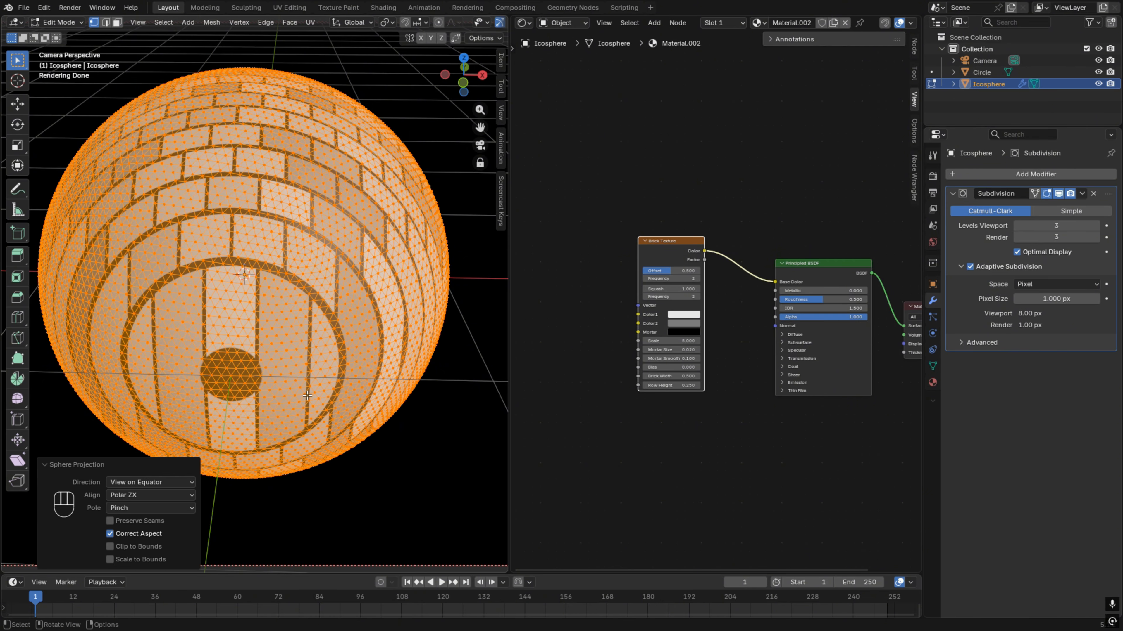
left_click(421, 434)
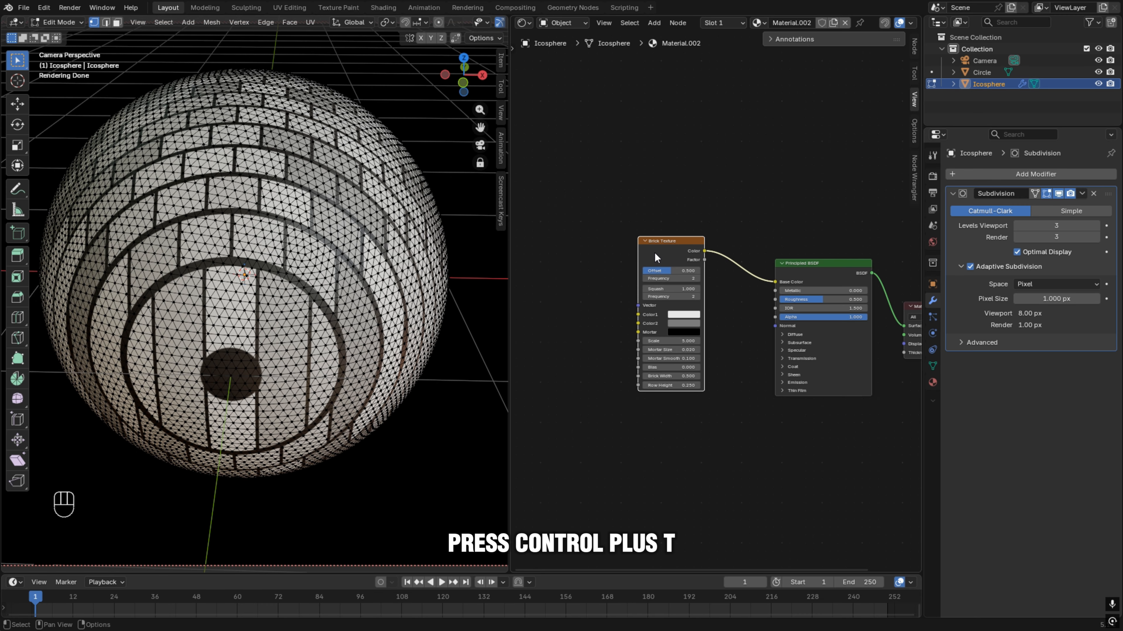
Add Texture Coordinate and Mapping nodes to the Brick Texture, feed Mapping from the UV output, and return to Object Mode
key("ctrl+t")
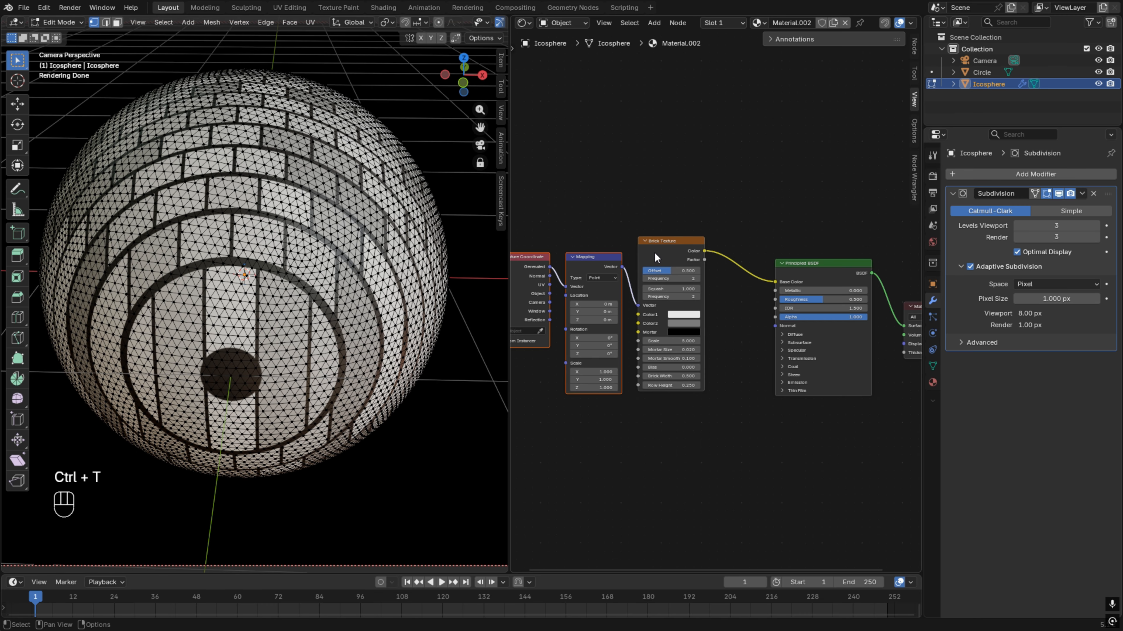
scroll(655, 253, "up", 1)
middle_click_drag(590, 208, 711, 179)
mouse_move(710, 178)
left_mouse_down()
mouse_move(632, 240)
mouse_move(637, 260)
mouse_move(556, 278)
mouse_move(587, 300)
mouse_move(616, 295)
left_mouse_up()
left_click(582, 264)
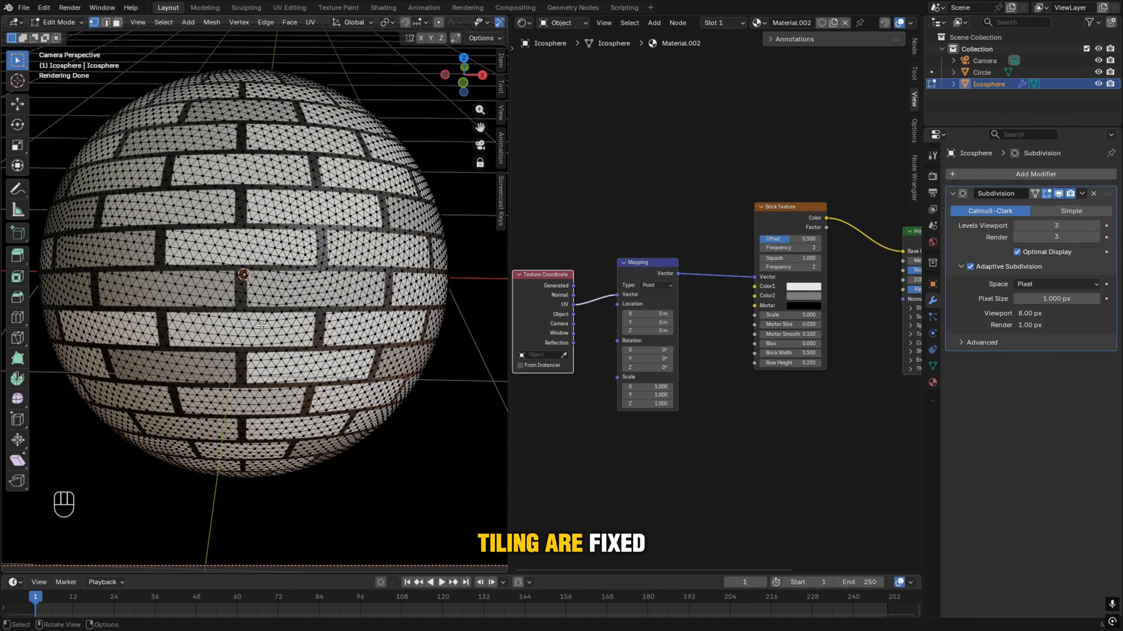
key("Tab")
Set the Brick Texture node's Scale to 7
scroll(577, 414, "up", 2)
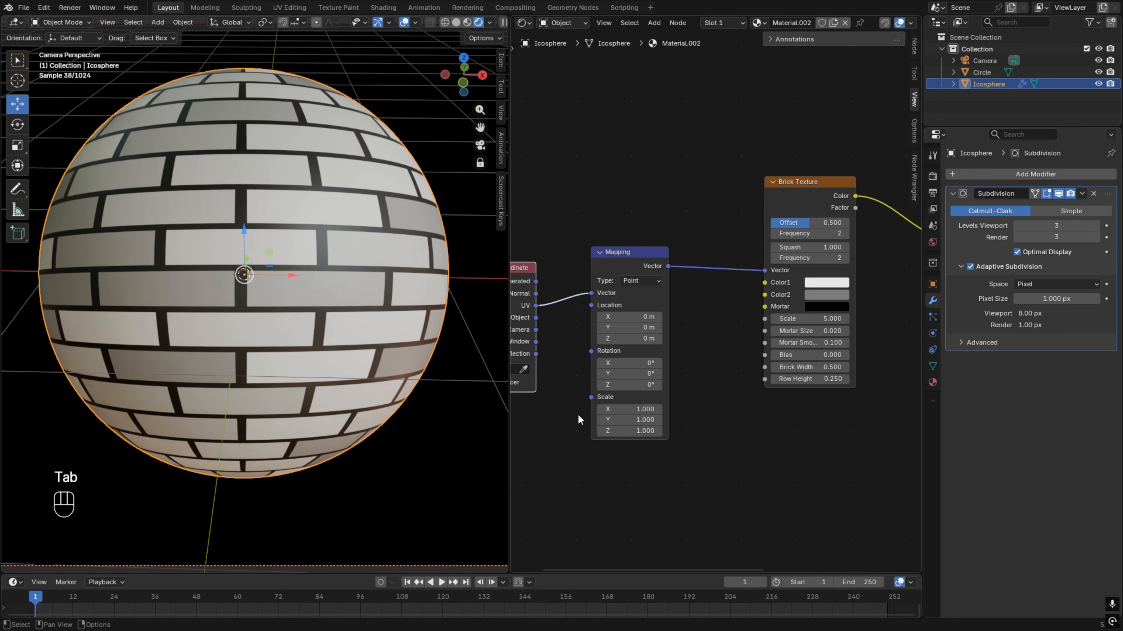
scroll(707, 393, "up", 2)
middle_click_drag(713, 384, 545, 396)
scroll(732, 376, "up", 2)
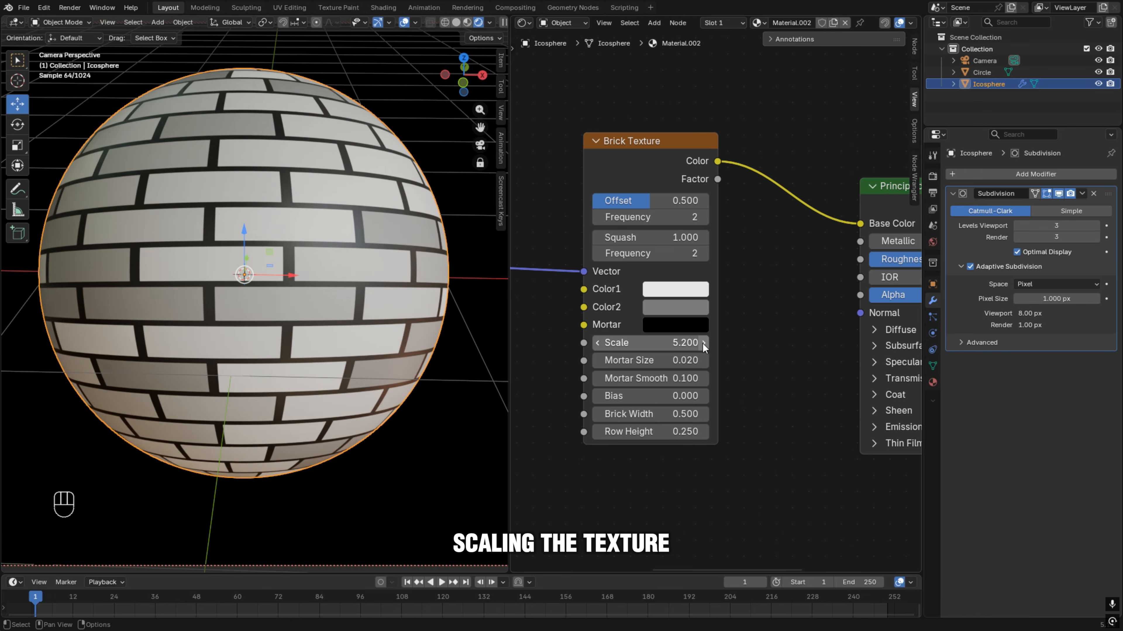
left_click(703, 344)
left_click(702, 343)
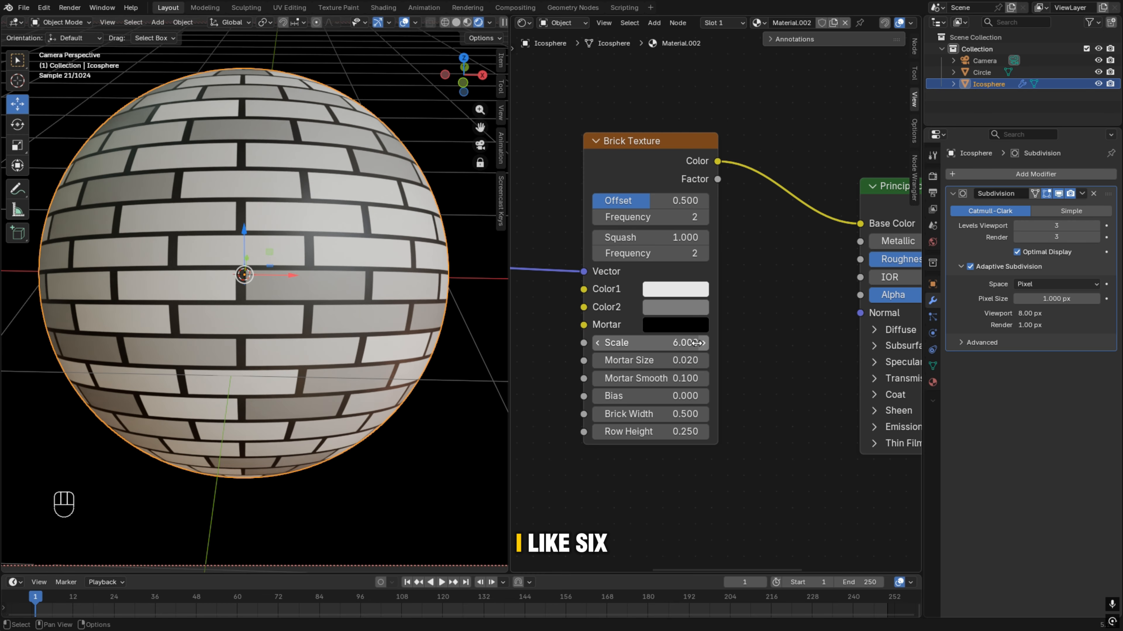
left_click(702, 343)
left_click(703, 344)
left_click(703, 344)
left_click(703, 344)
left_click(703, 344)
left_click(703, 344)
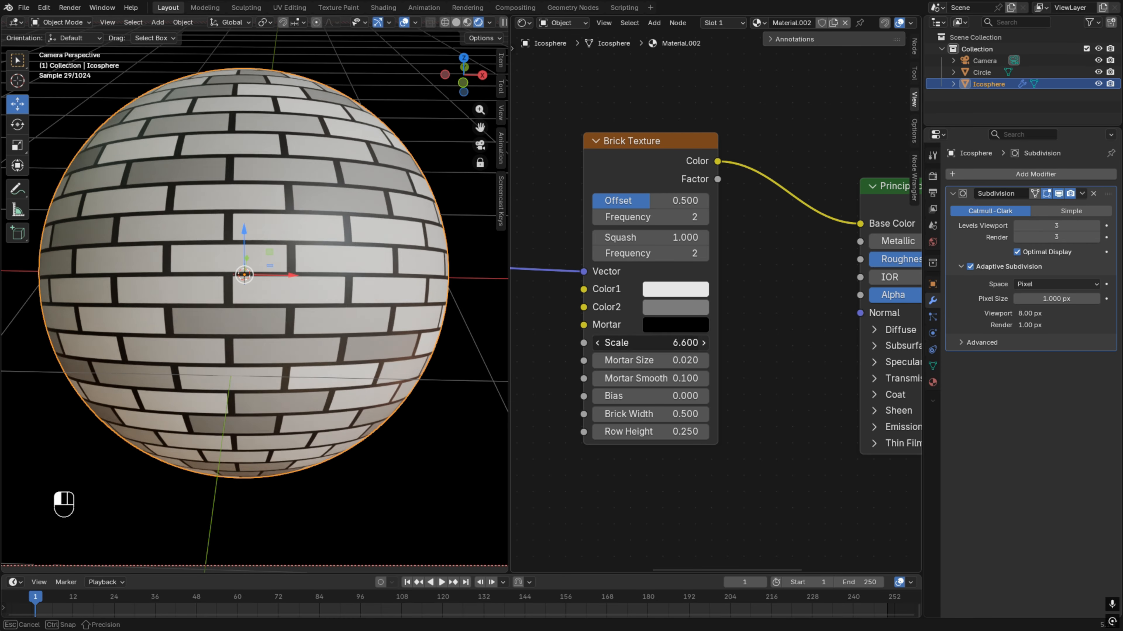
left_click(703, 344)
left_click(703, 345)
left_click_drag(682, 345, 685, 345)
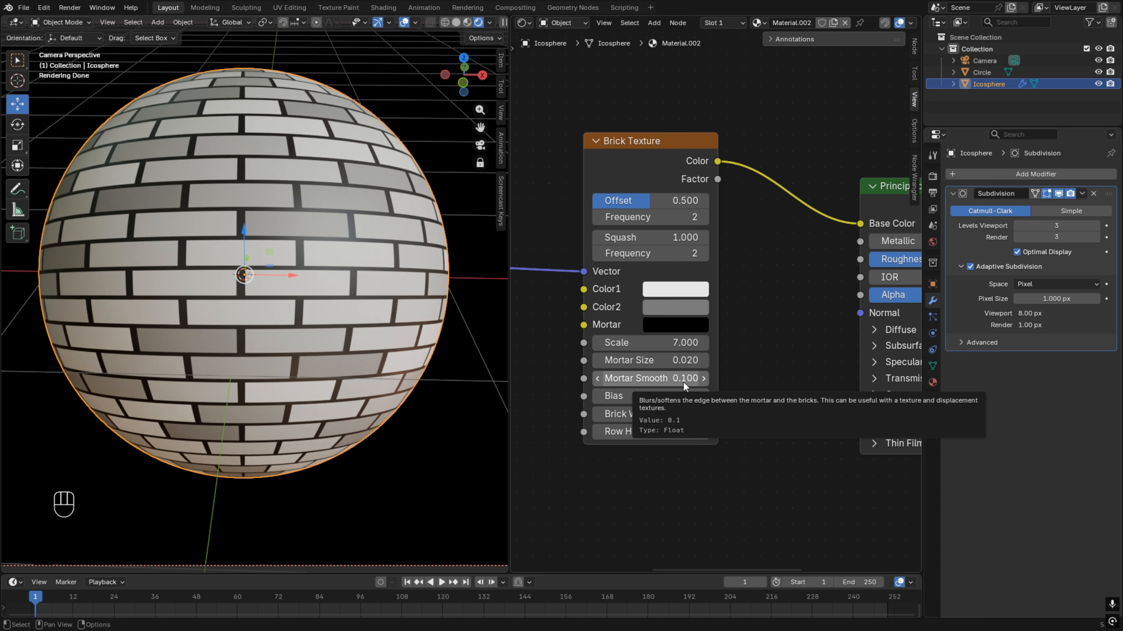
Set the Brick Texture node's Brick Width to 0.3
left_click(600, 413)
left_click(599, 414)
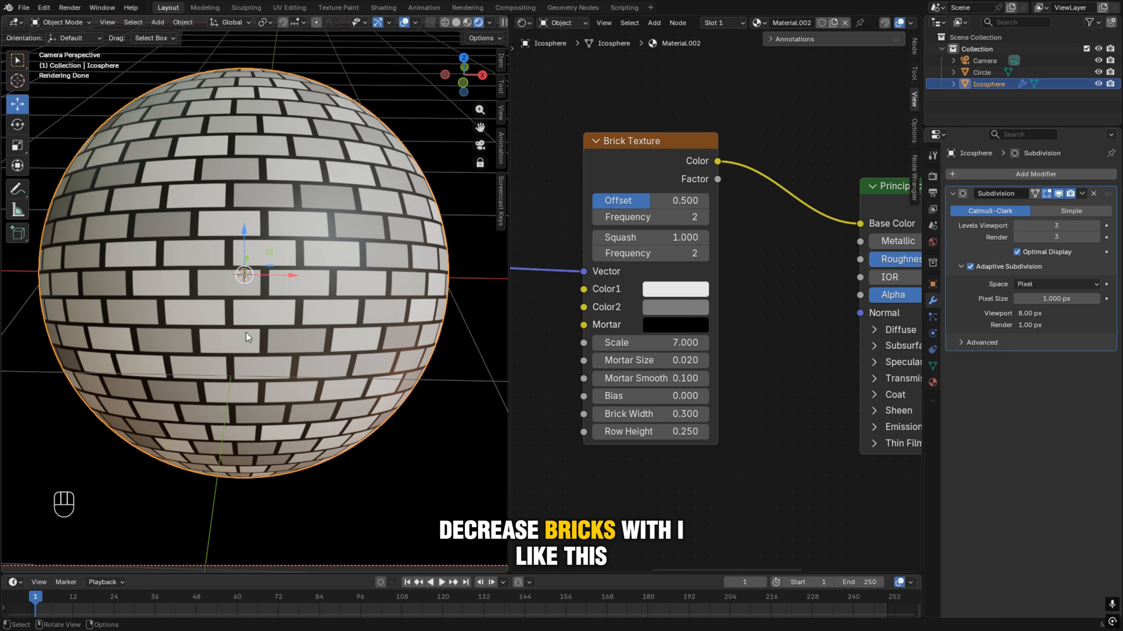
scroll(645, 479, "up", 1)
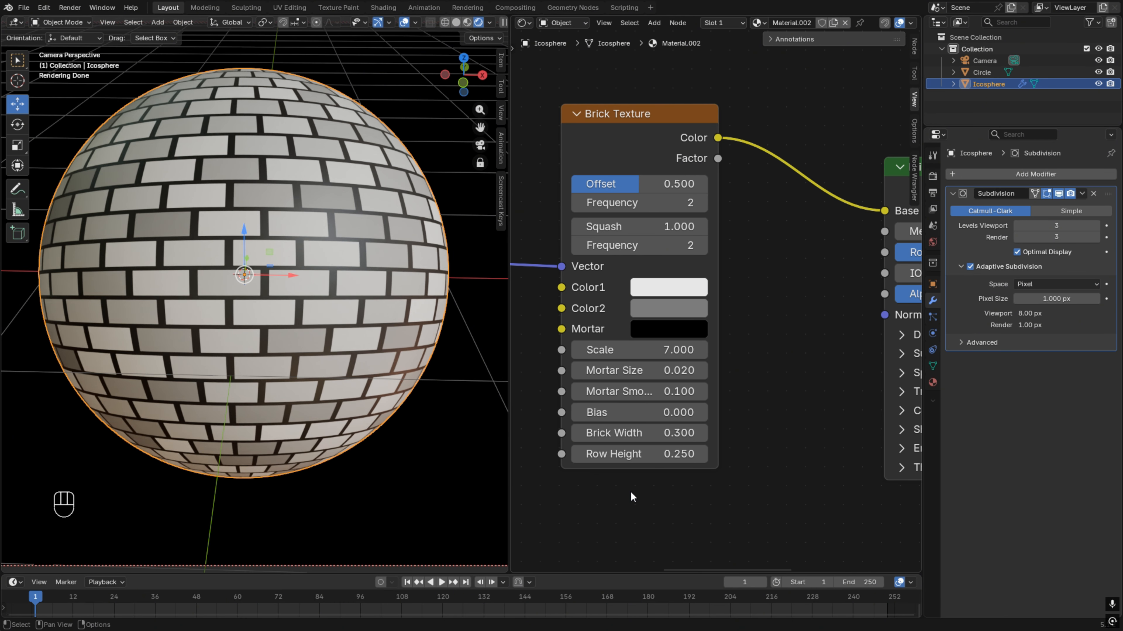
scroll(630, 492, "down", 2)
scroll(670, 217, "up", 2)
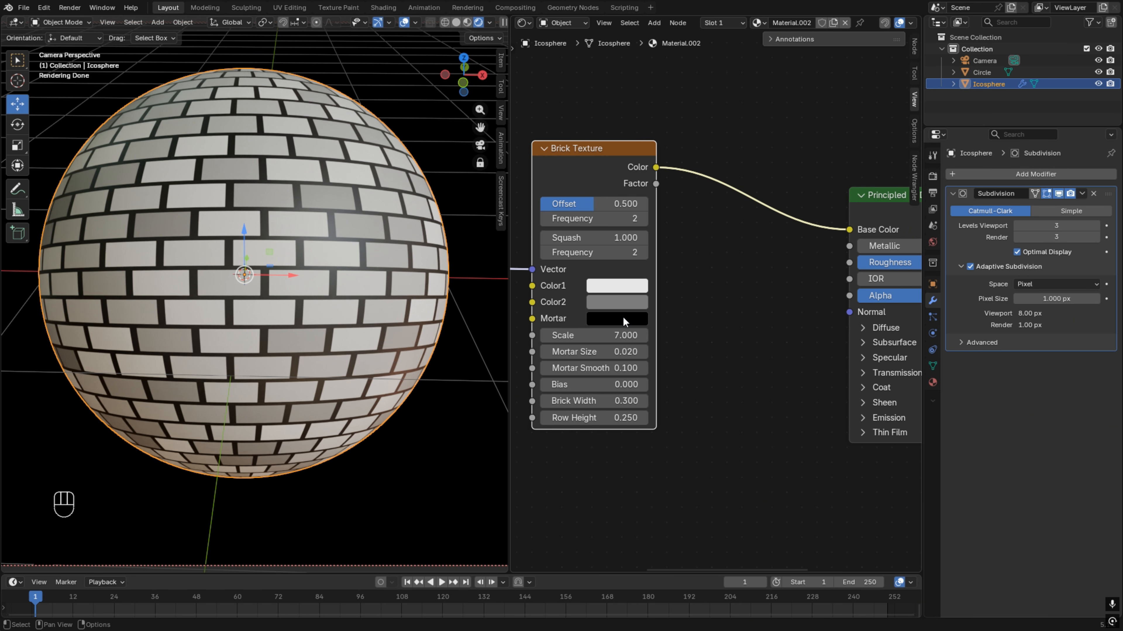
Change the Brick Texture node's Color1 to a light orange (#FF8A5BFF)
middle_click_drag(654, 292, 726, 278)
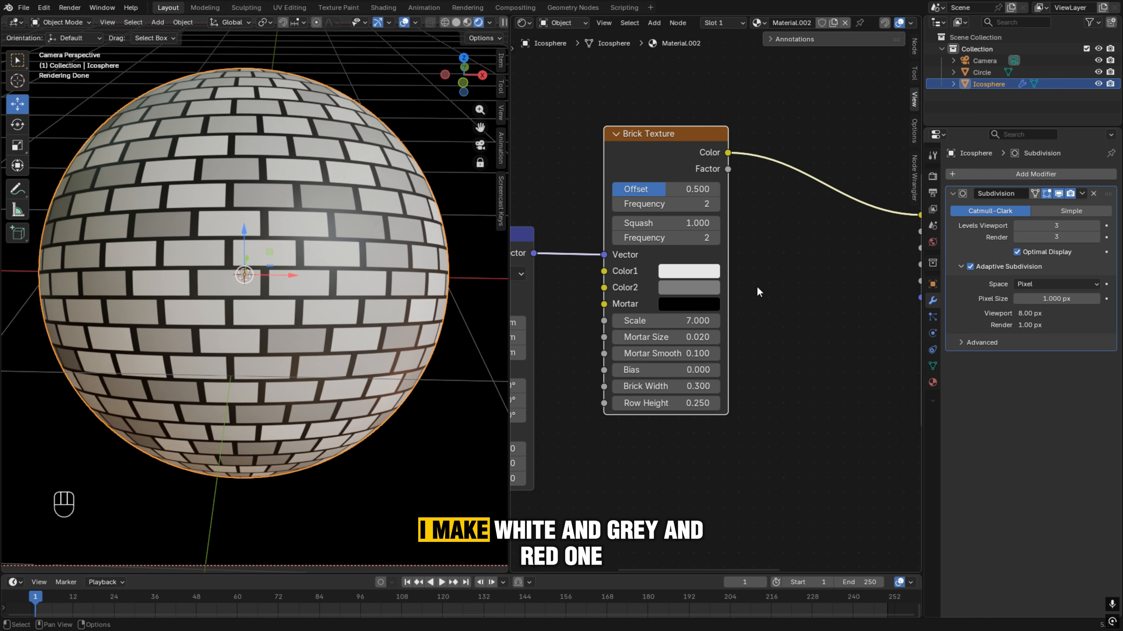
middle_click_drag(677, 280, 664, 302)
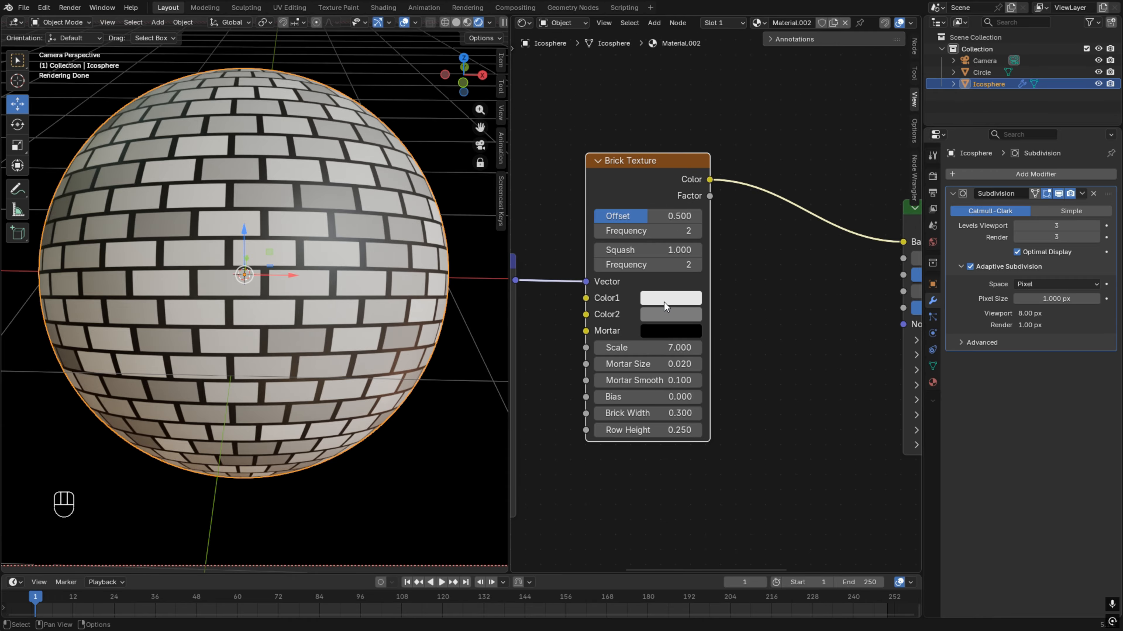
left_click(664, 302)
left_click_drag(694, 129, 695, 132)
Change the Brick Texture's Color2 to a dark red-orange (#963620FF) and its Mortar color to dark grey
left_click(671, 314)
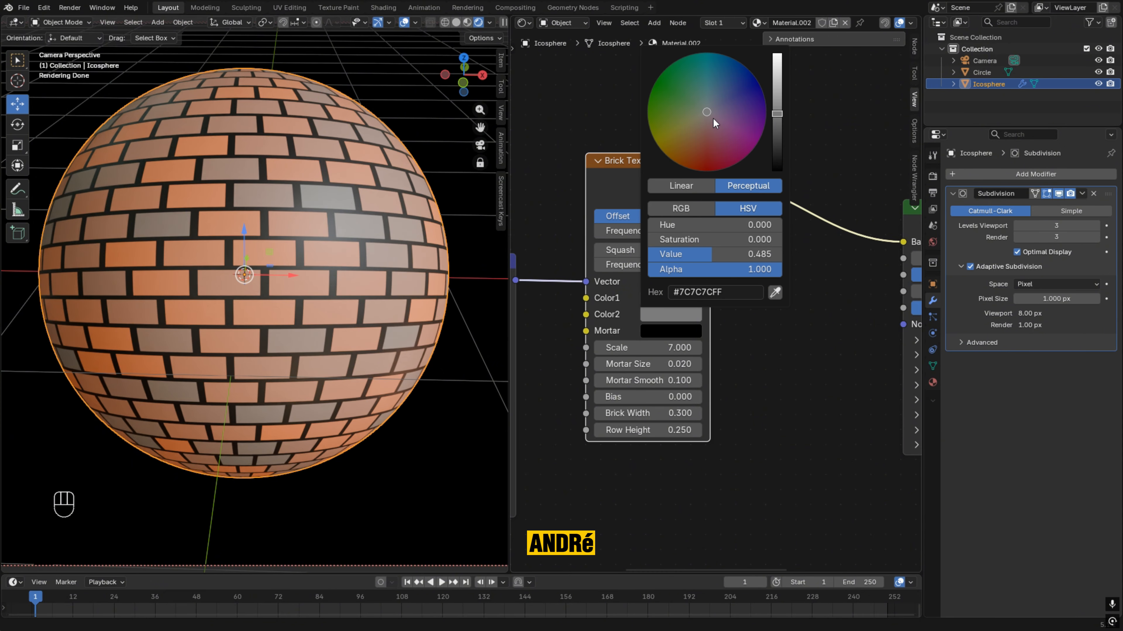
left_click_drag(781, 119, 781, 59)
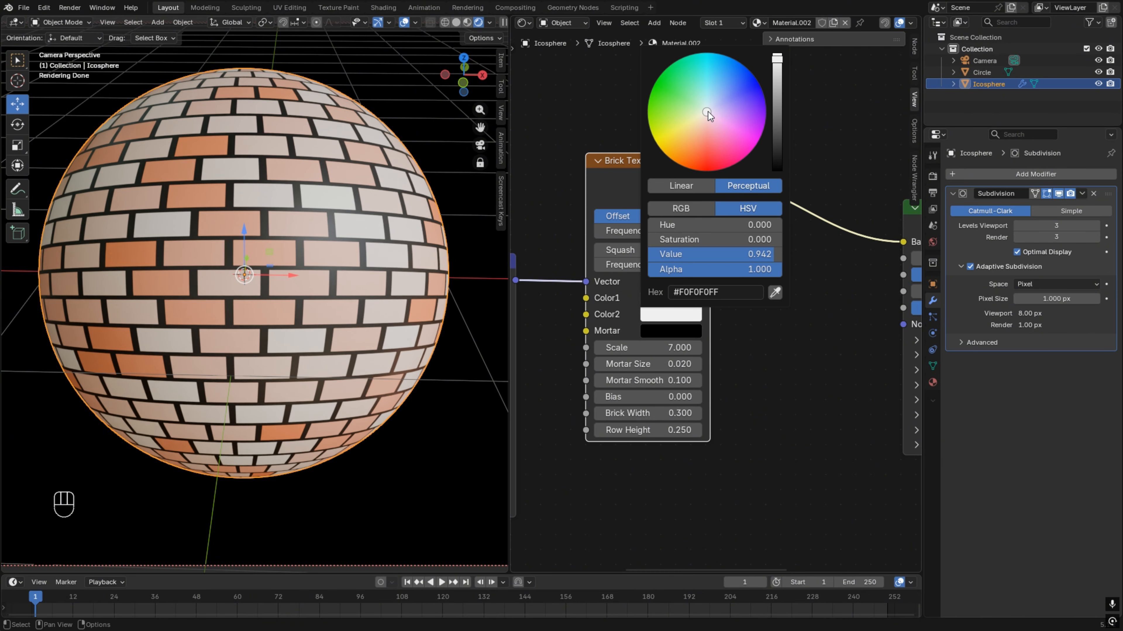
left_click_drag(742, 106, 695, 156)
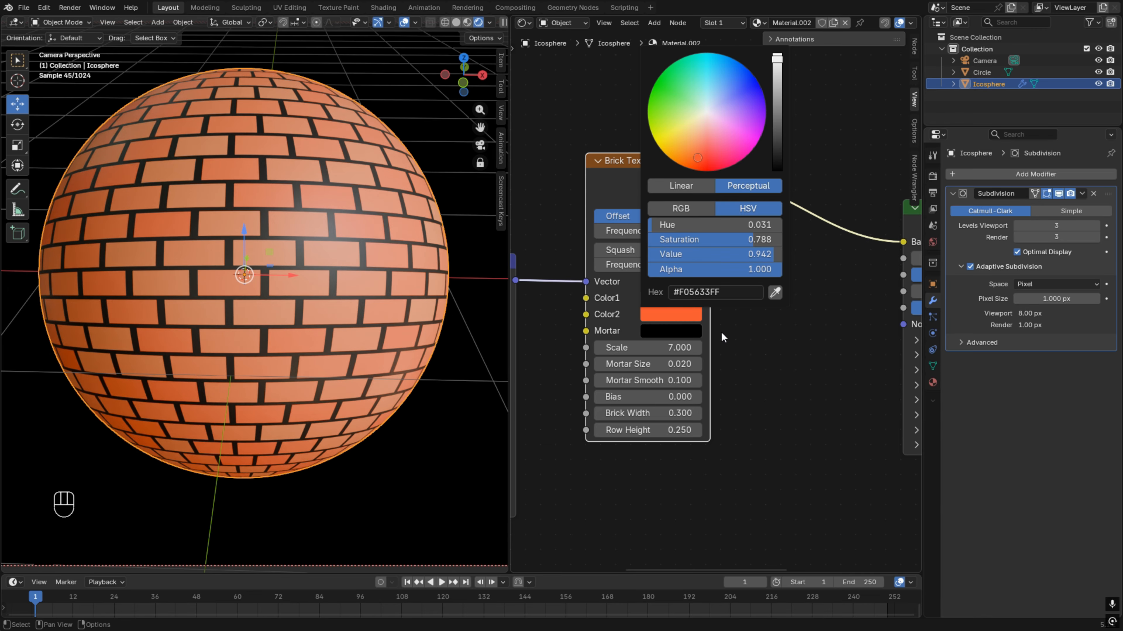
left_click(666, 297)
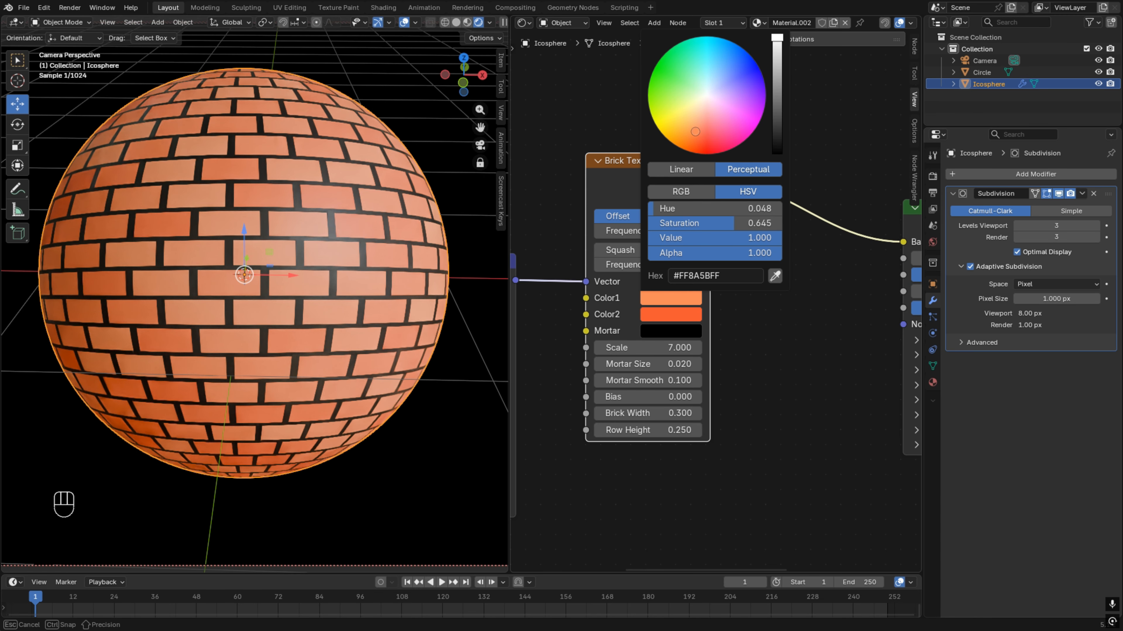
left_click(695, 313)
left_click_drag(776, 59, 776, 102)
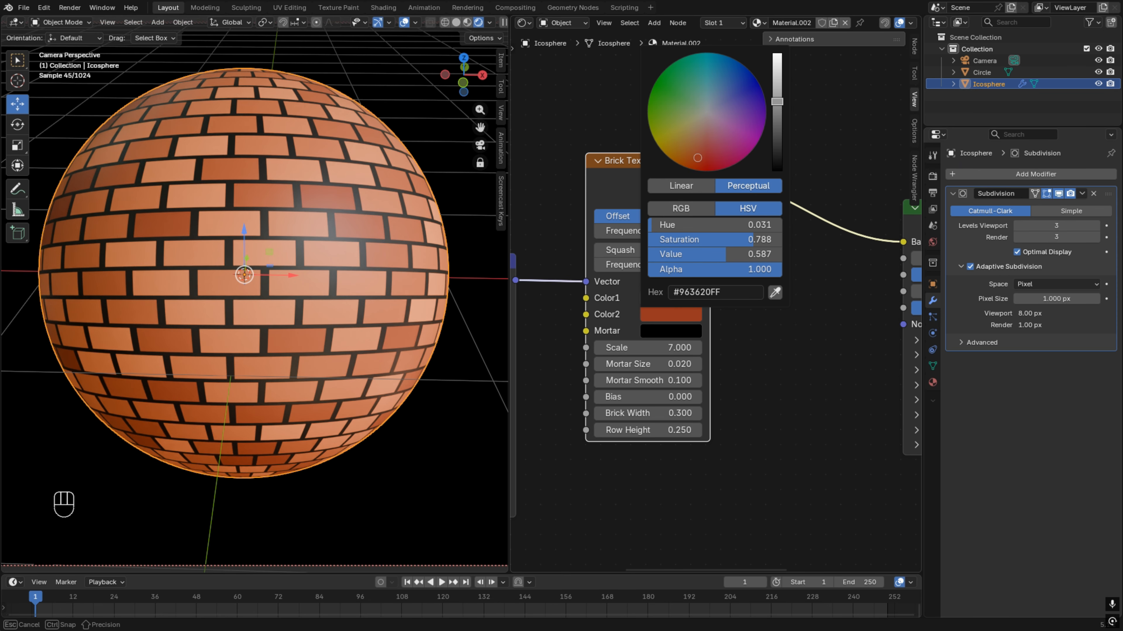
left_click(672, 331)
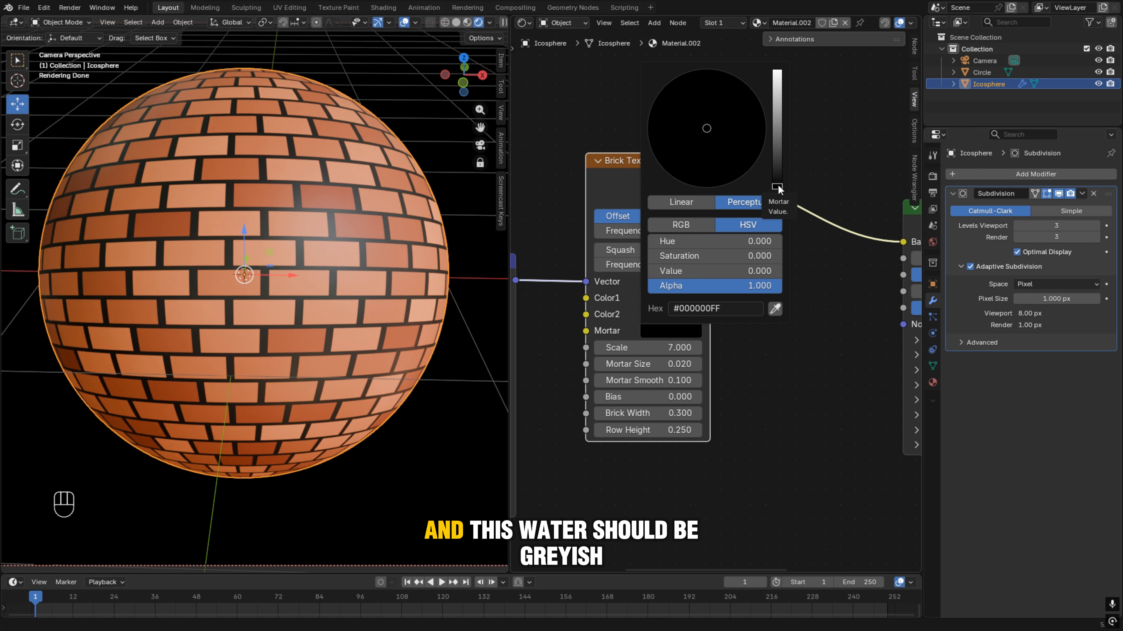
left_click_drag(778, 186, 777, 152)
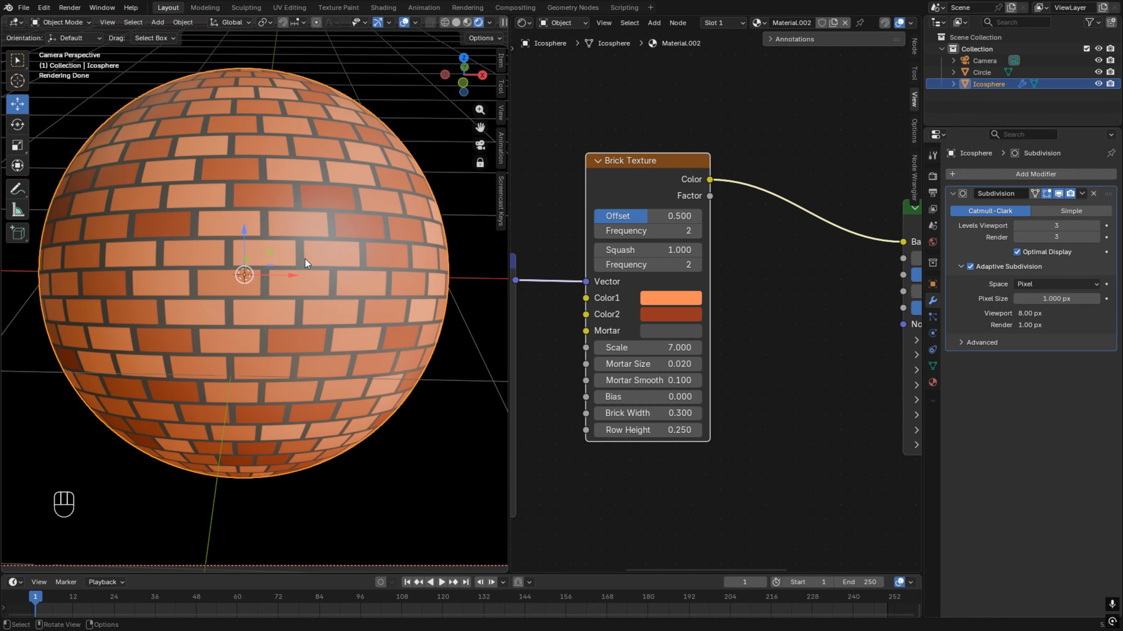
Examine the brick colors on the sphere from other angles and in the framed camera view
middle_click_drag(305, 259, 419, 186)
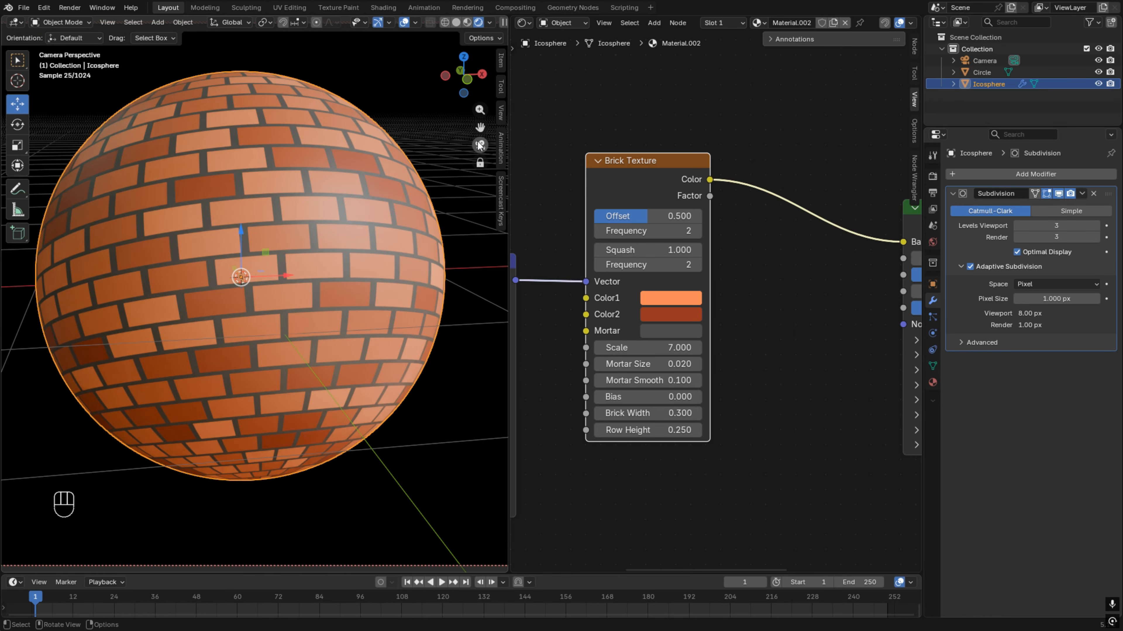
left_click(479, 145)
left_click(477, 144)
left_click(479, 145)
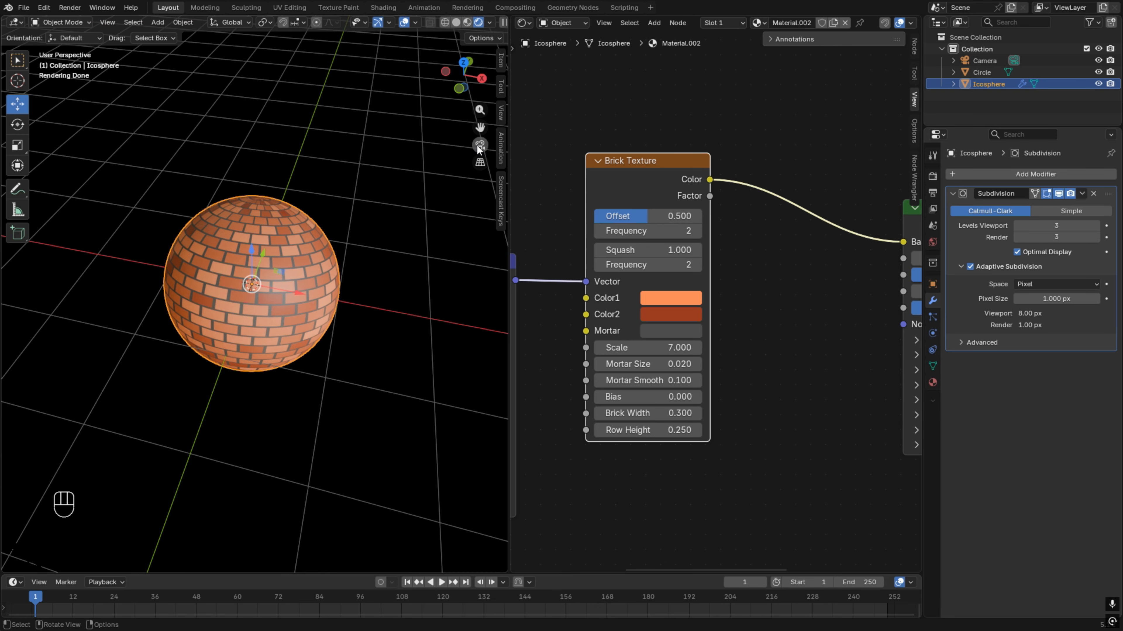
left_click(479, 145)
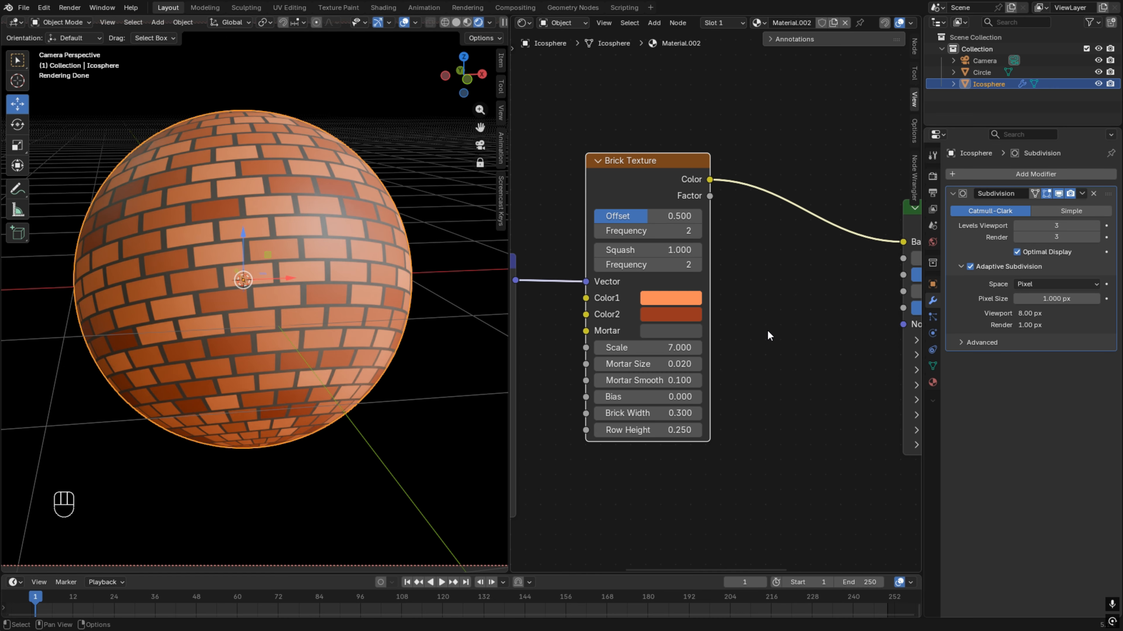
key("Home")
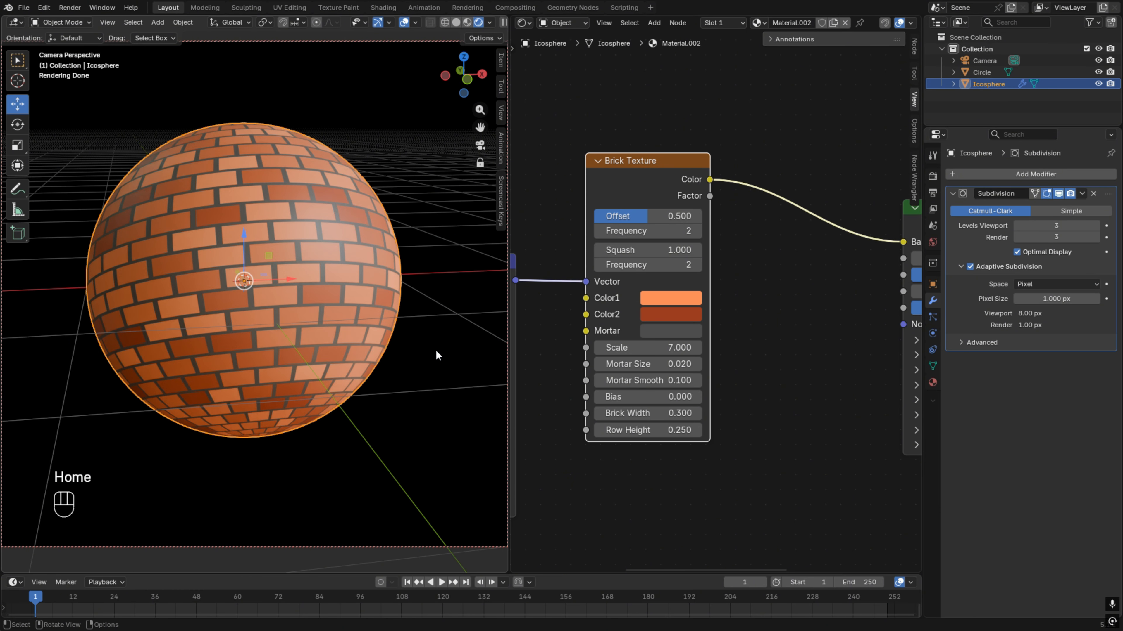
left_click(478, 146)
left_click(478, 147)
scroll(437, 295, "down", 1)
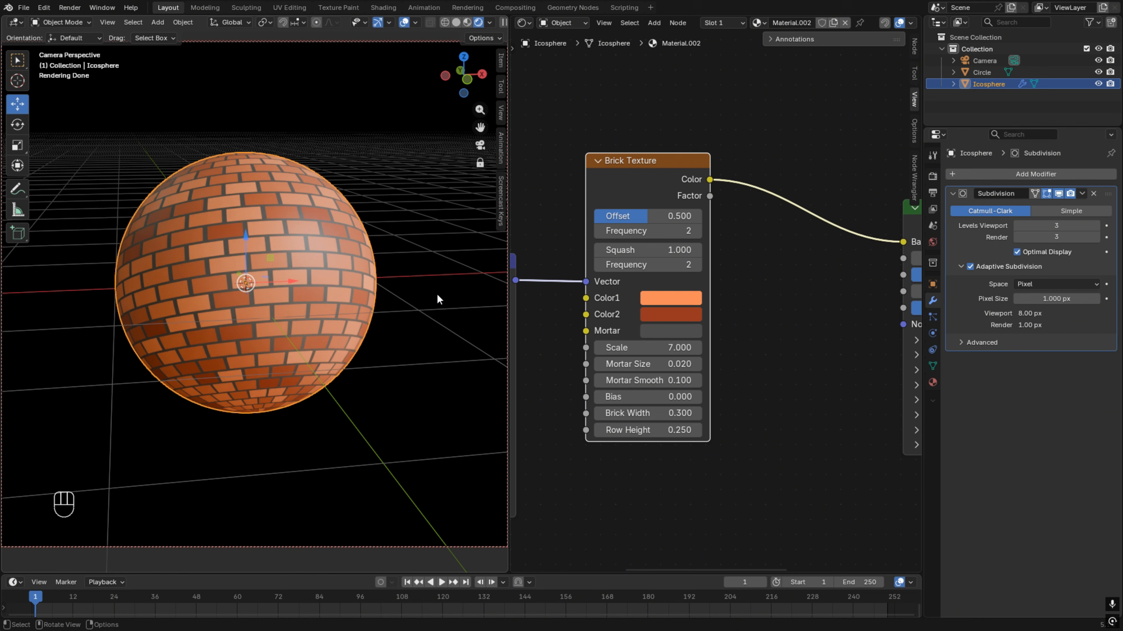
scroll(437, 293, "up", 2)
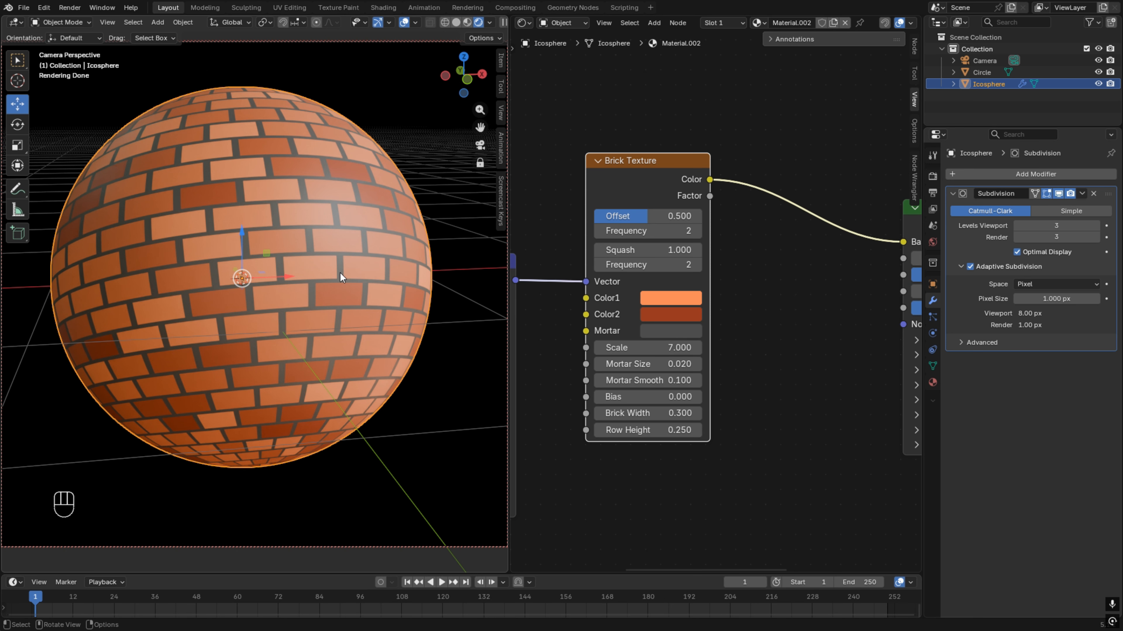
Add a Bump node, connecting the Brick Texture's Factor to its Height and its Normal output to the Principled BSDF's Normal input
scroll(774, 360, "down", 2)
middle_click_drag(774, 361, 763, 311)
scroll(687, 381, "down", 2)
middle_click_drag(686, 382, 654, 427)
middle_click_drag(728, 321, 671, 351)
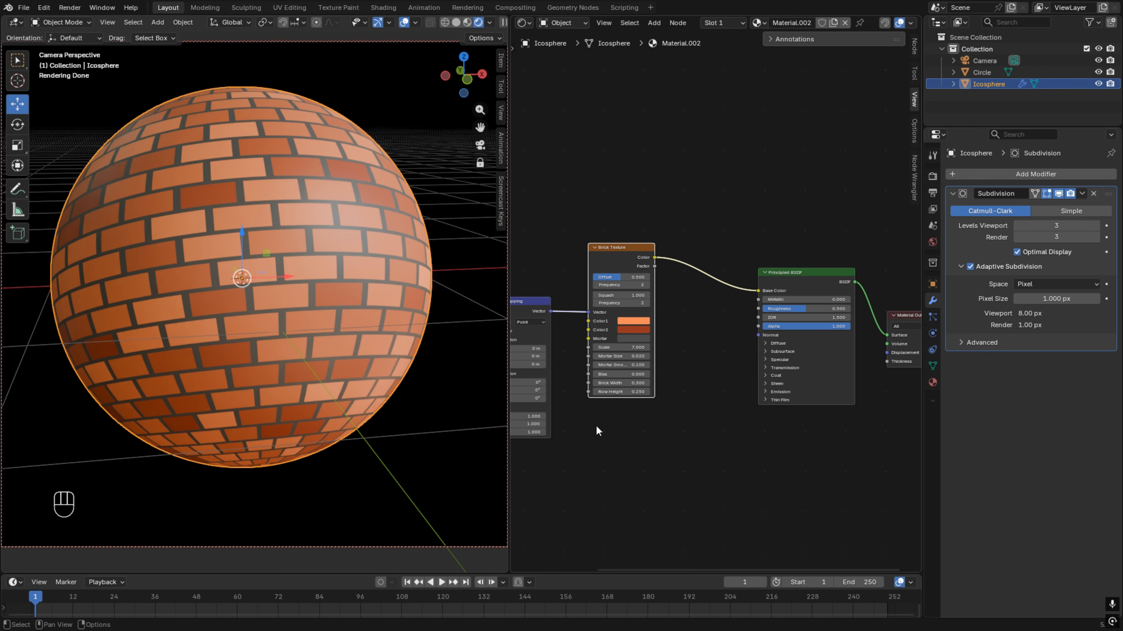
key("shift")
key("shift+a")
mouse_move(597, 424)
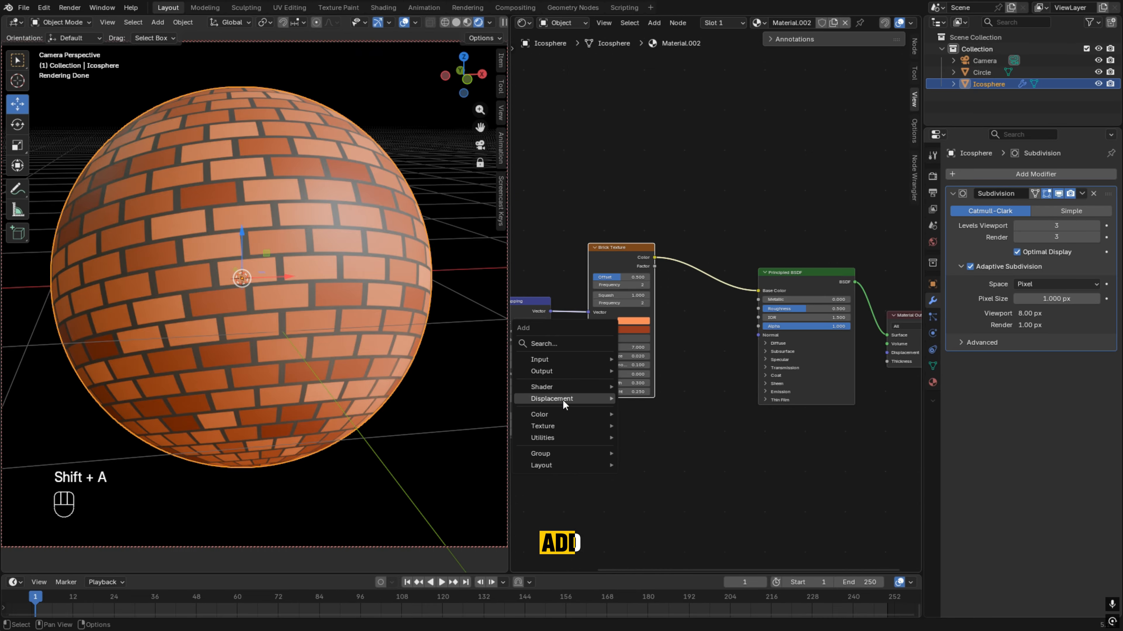
mouse_move(558, 398)
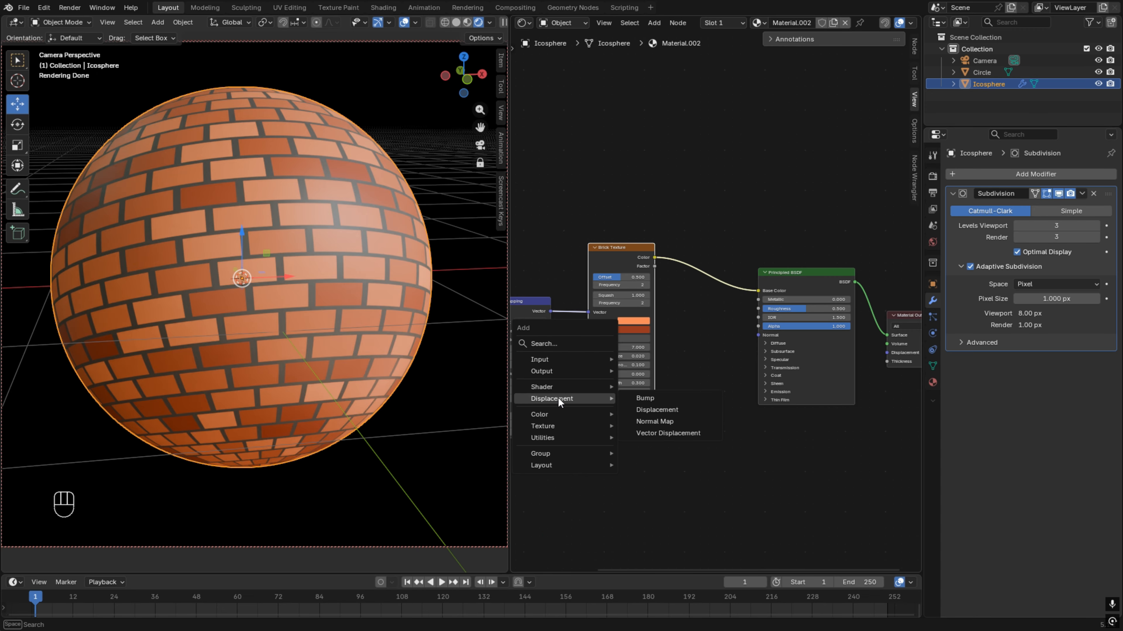
left_click(654, 397)
left_click(717, 353)
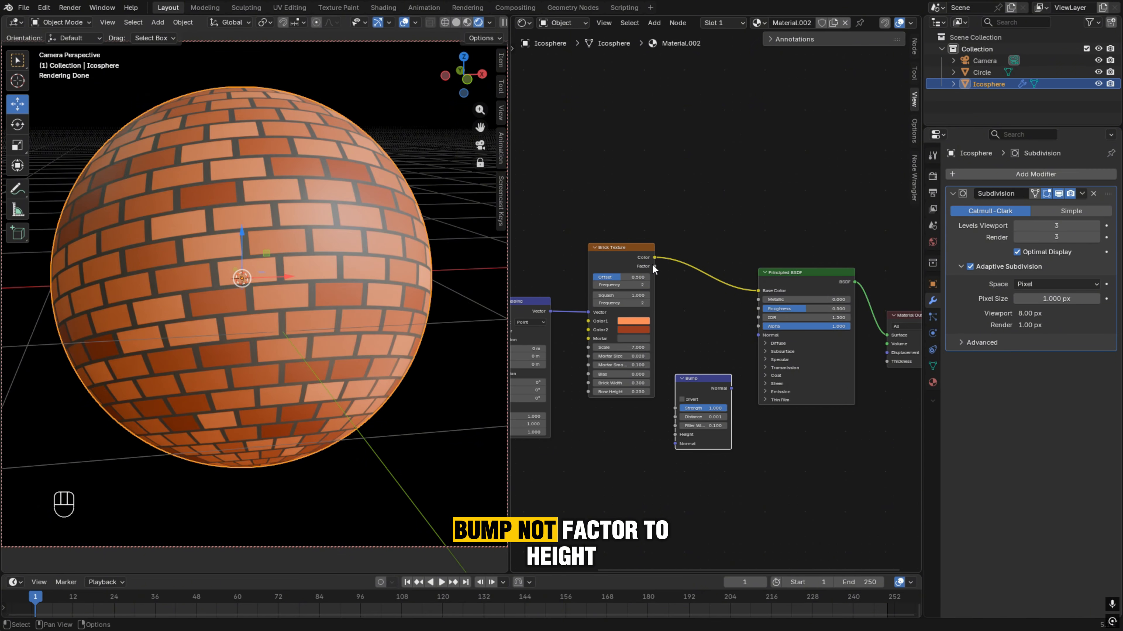
left_click_drag(653, 266, 667, 430)
left_click_drag(710, 376, 759, 336)
Set the Bump node's Distance to 0.401
scroll(603, 482, "up", 3)
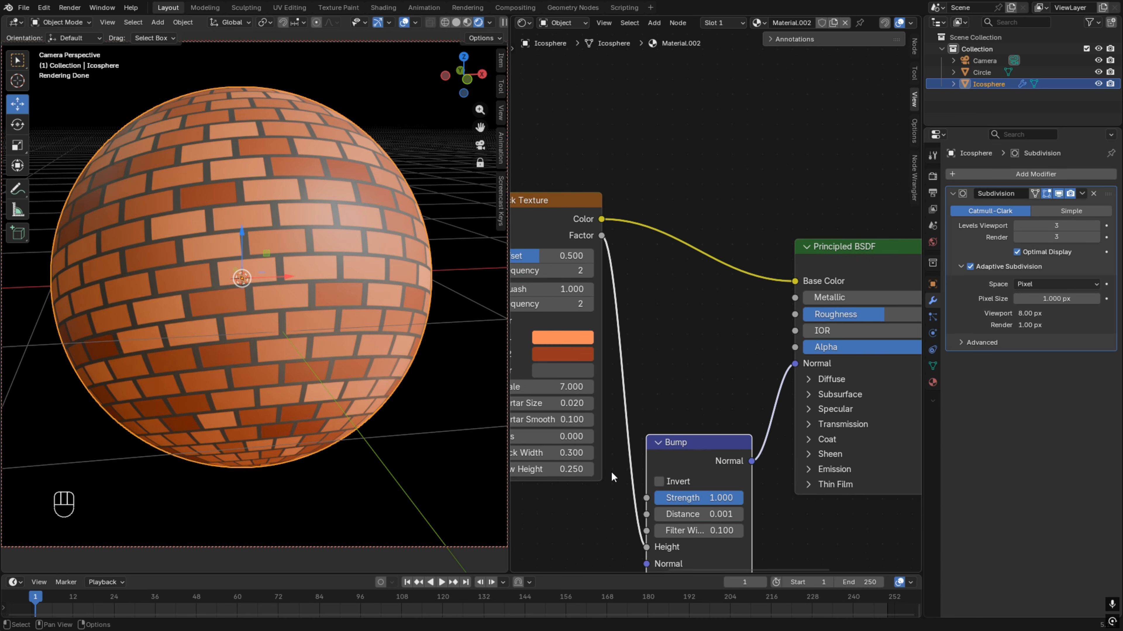
middle_click_drag(600, 490, 576, 404)
scroll(586, 407, "up", 2)
left_click(738, 432)
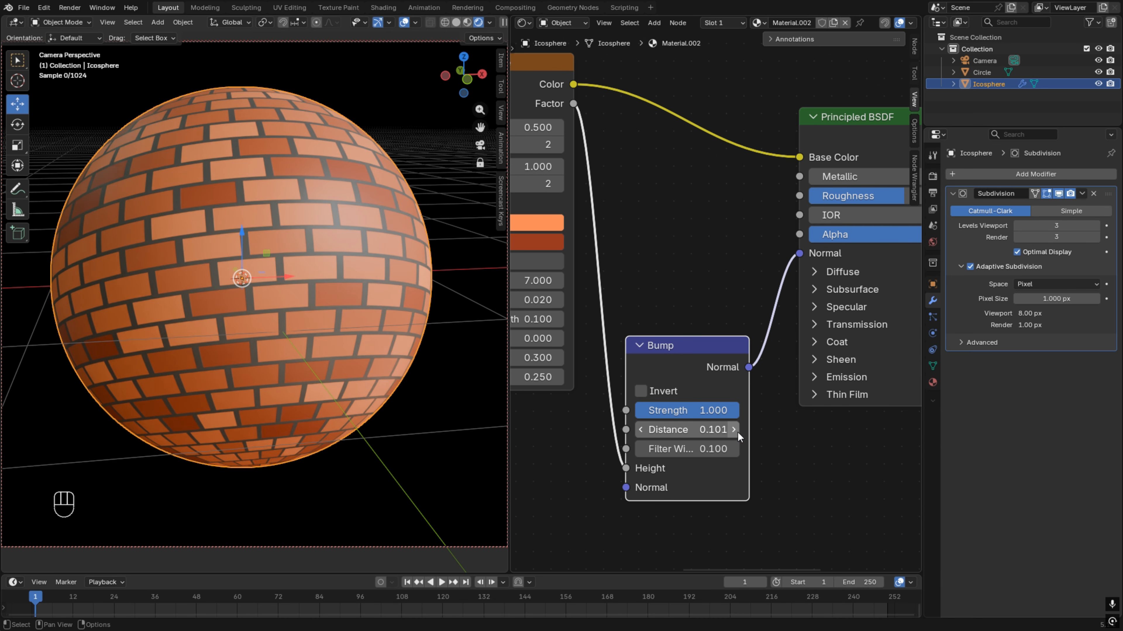
left_click(733, 430)
left_click(733, 430)
left_click(734, 430)
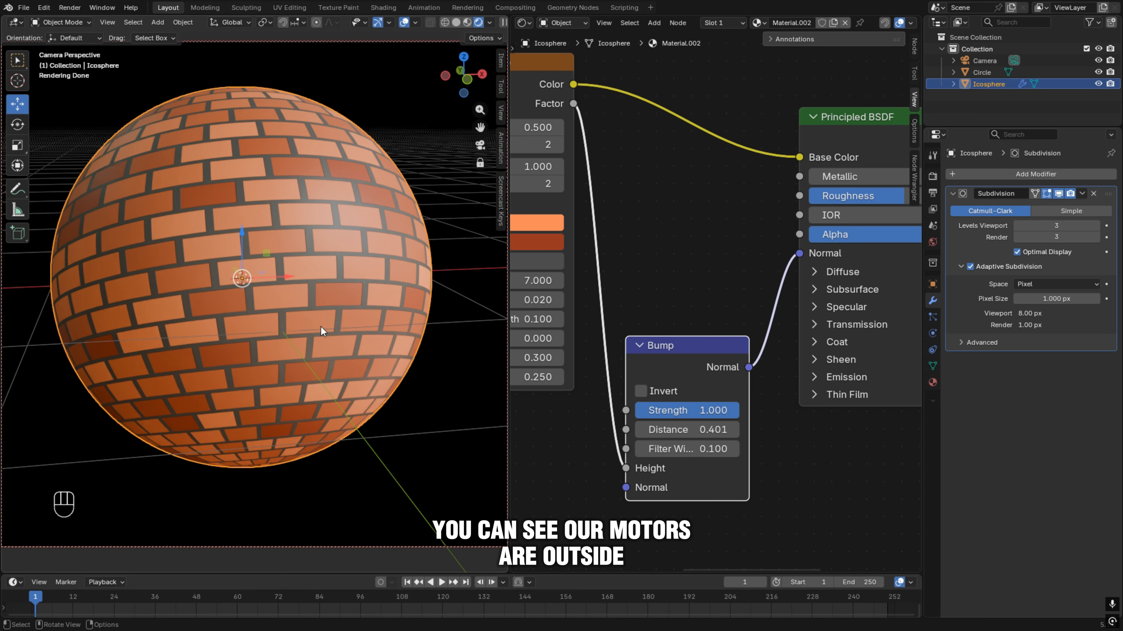
Enable Invert on the Bump node so the mortar sinks between the bricks
middle_click_drag(321, 295, 363, 267)
scroll(375, 283, "up", 3)
left_click(641, 391)
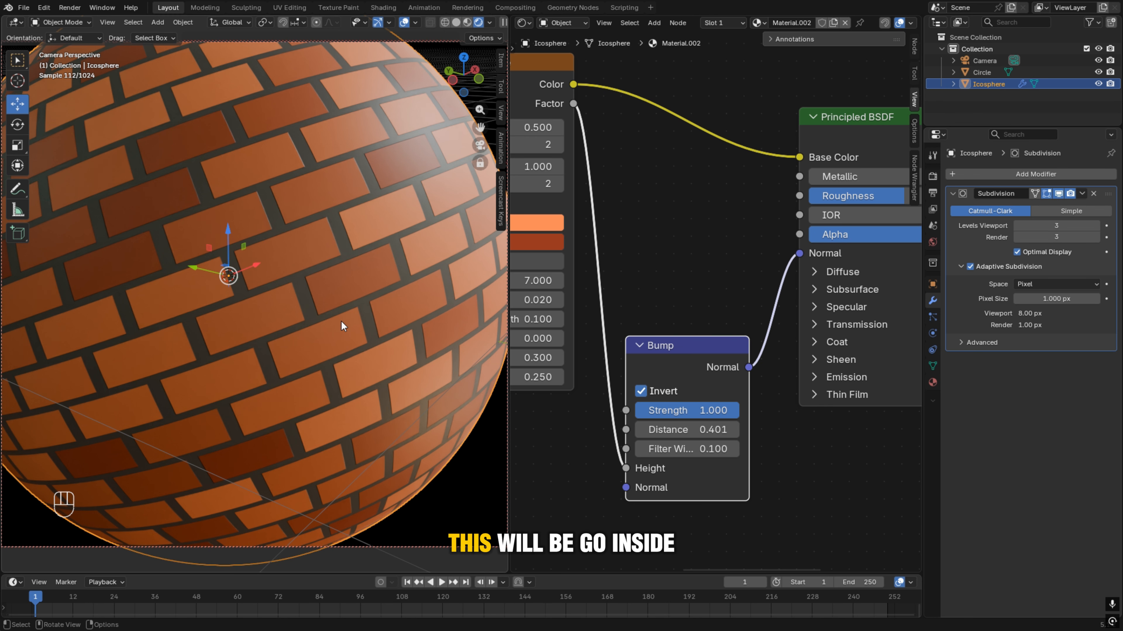
middle_click_drag(343, 326, 323, 308)
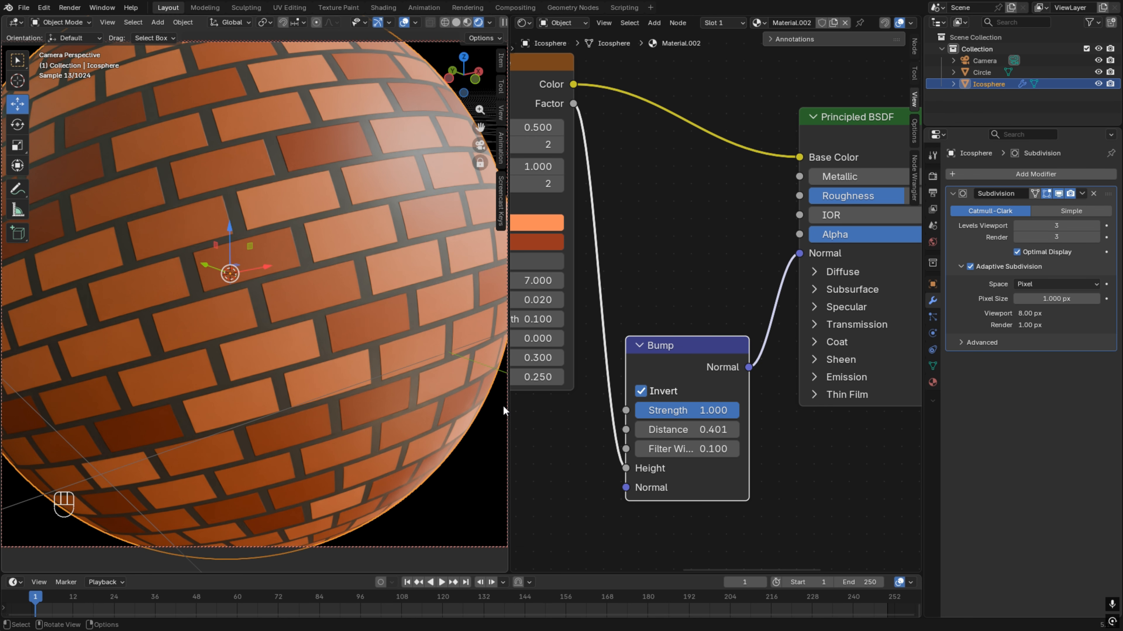
Set the Brick Texture node's Mortar Size to 0.015
scroll(581, 455, "down", 2)
middle_click_drag(580, 456, 619, 463)
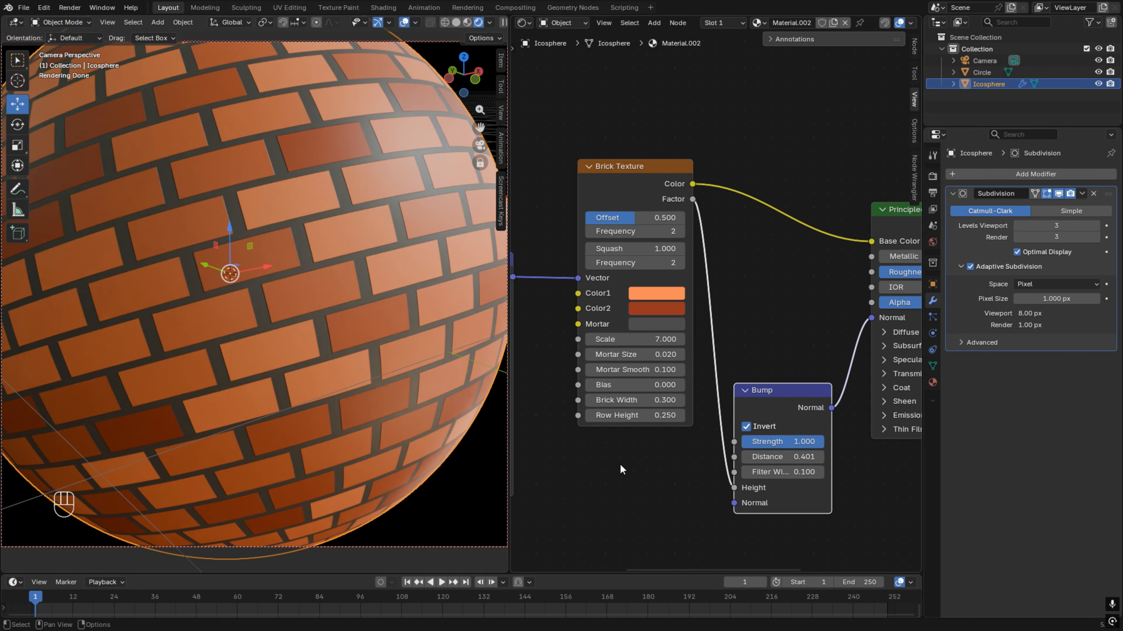
scroll(400, 380, "down", 5)
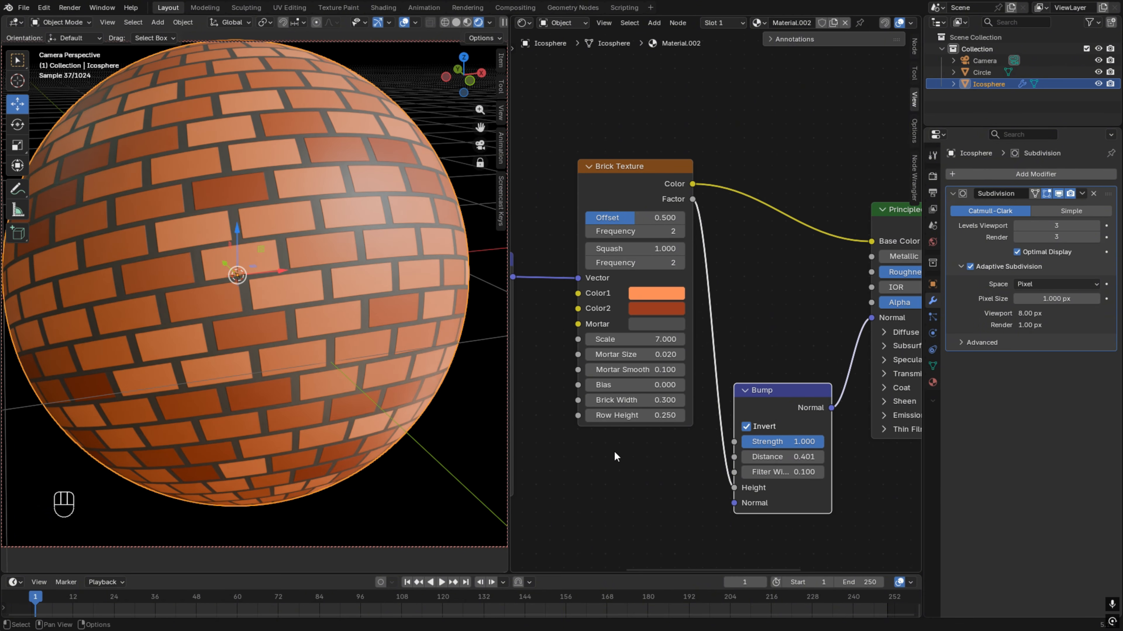
scroll(614, 451, "up", 2)
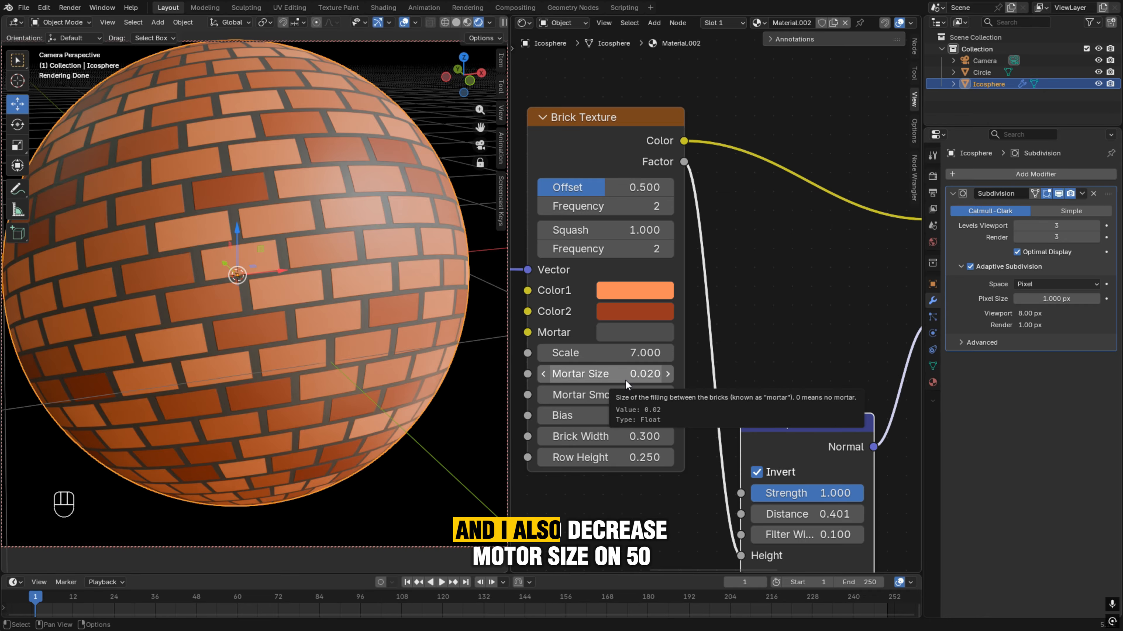
left_click(625, 379)
left_click(626, 381)
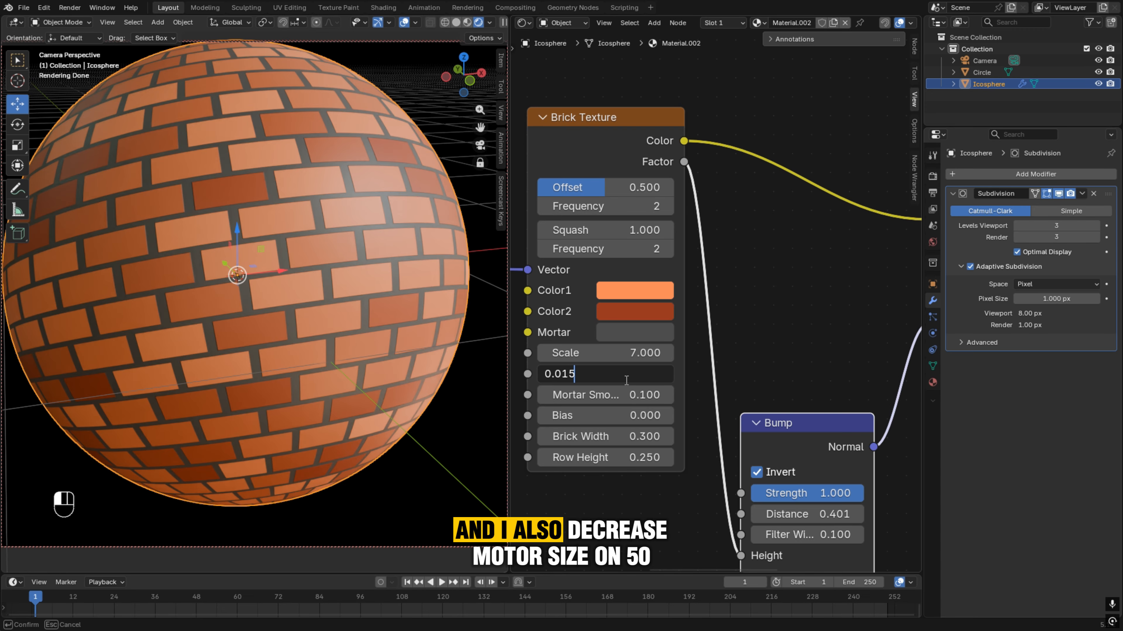
type("0.015")
key("Return")
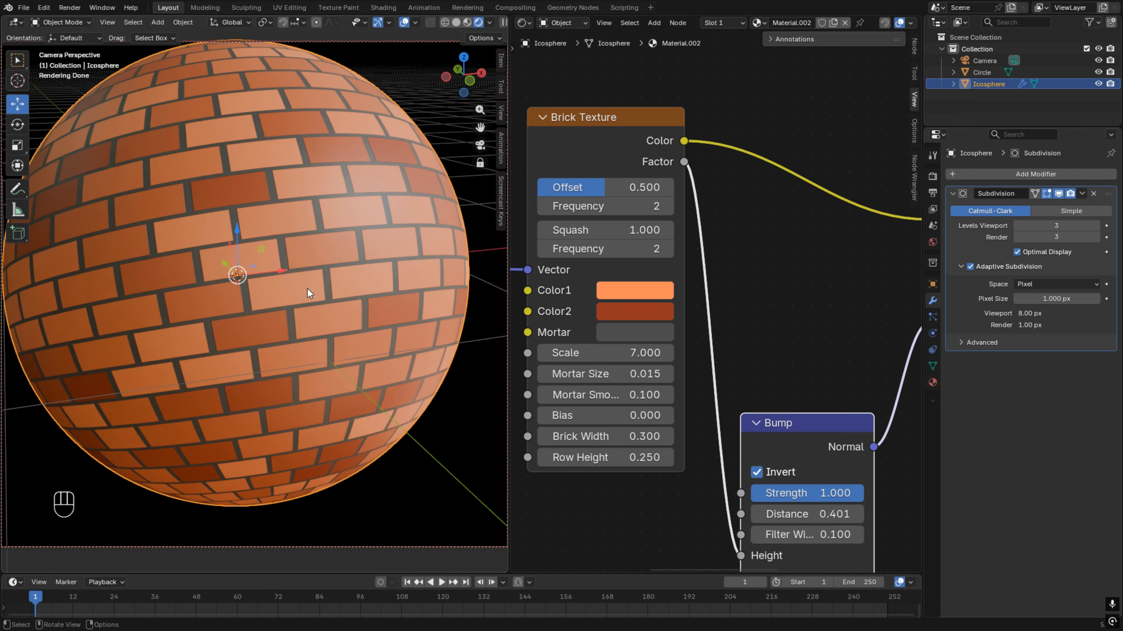
mouse_move(289, 286)
middle_mouse_down()
mouse_move(317, 303)
mouse_move(303, 302)
middle_mouse_up()
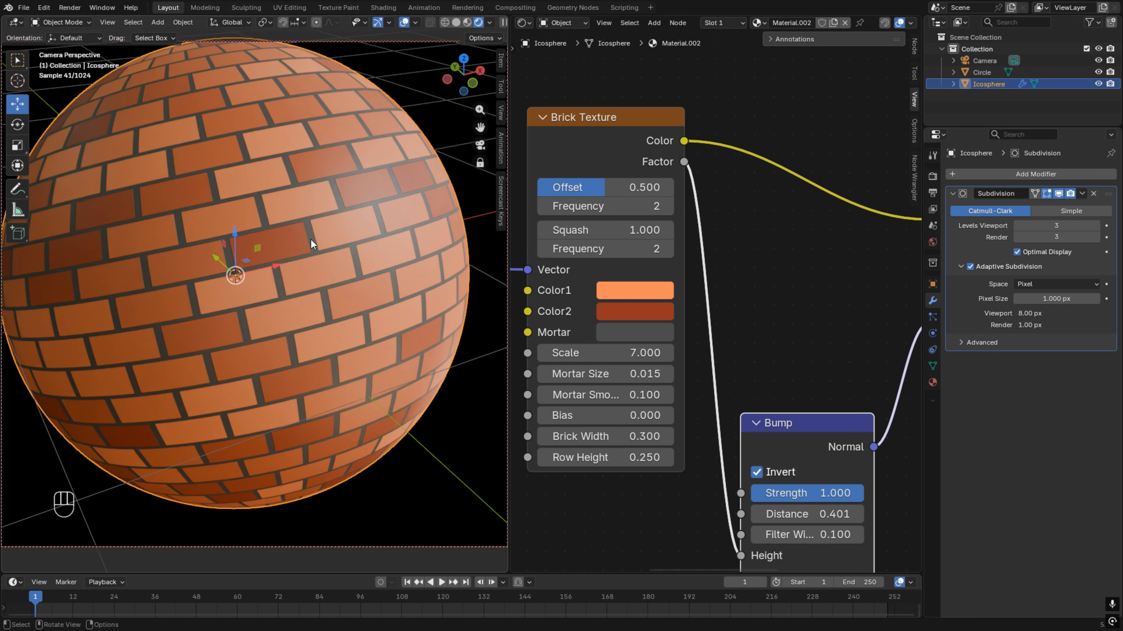
Inspect the Bump node's settings and the bump relief on the sphere up close
scroll(359, 313, "down", 2)
middle_click_drag(636, 521, 567, 344)
scroll(557, 364, "up", 3)
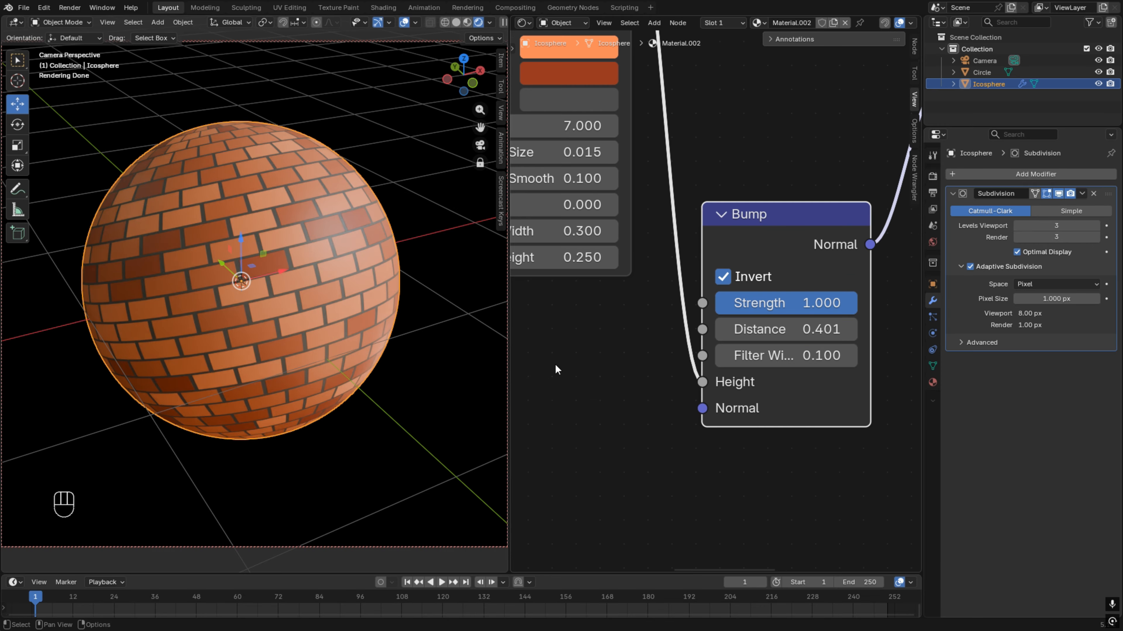
scroll(260, 306, "up", 3)
middle_click_drag(260, 308, 278, 309)
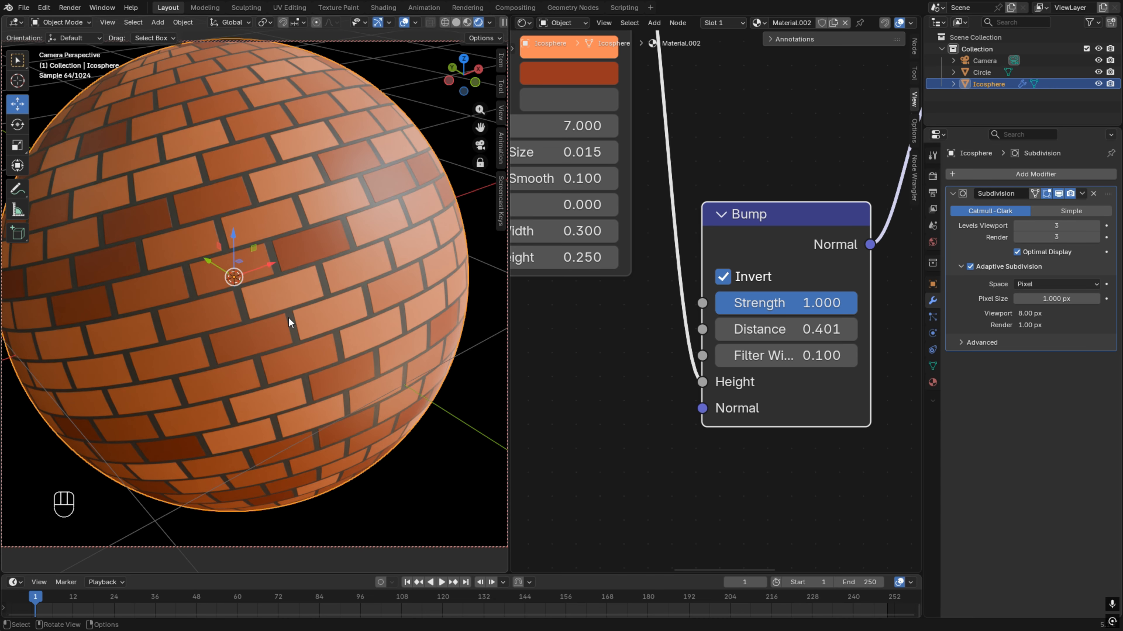
Shift the Material Output and Principled BSDF nodes slightly up and to the right in the node layout
scroll(289, 317, "down", 2)
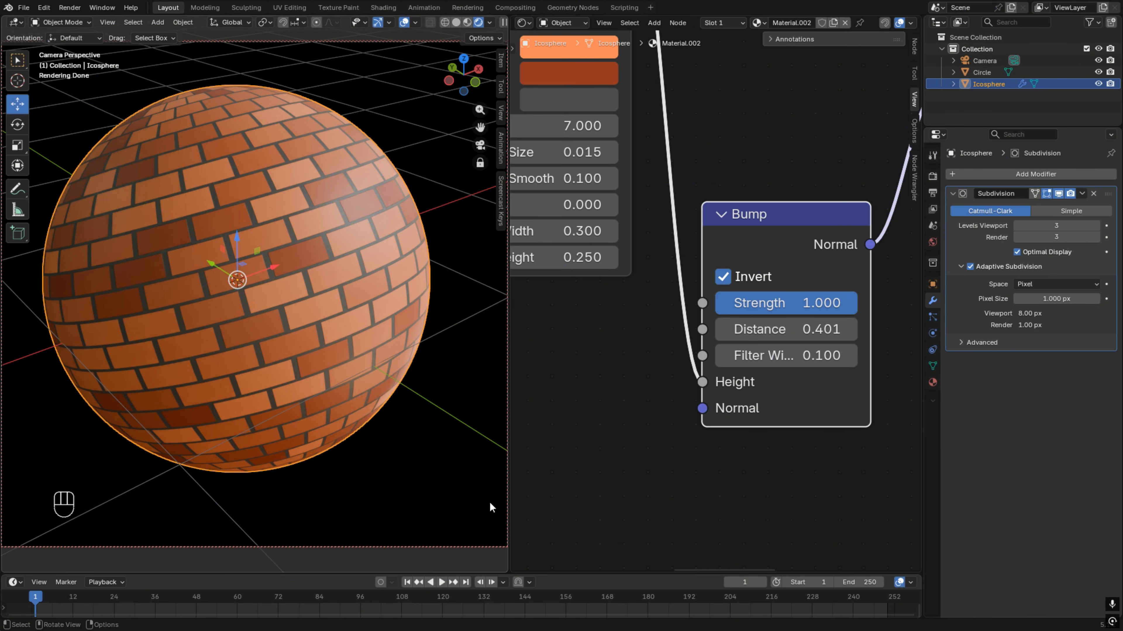
scroll(601, 502, "down", 6)
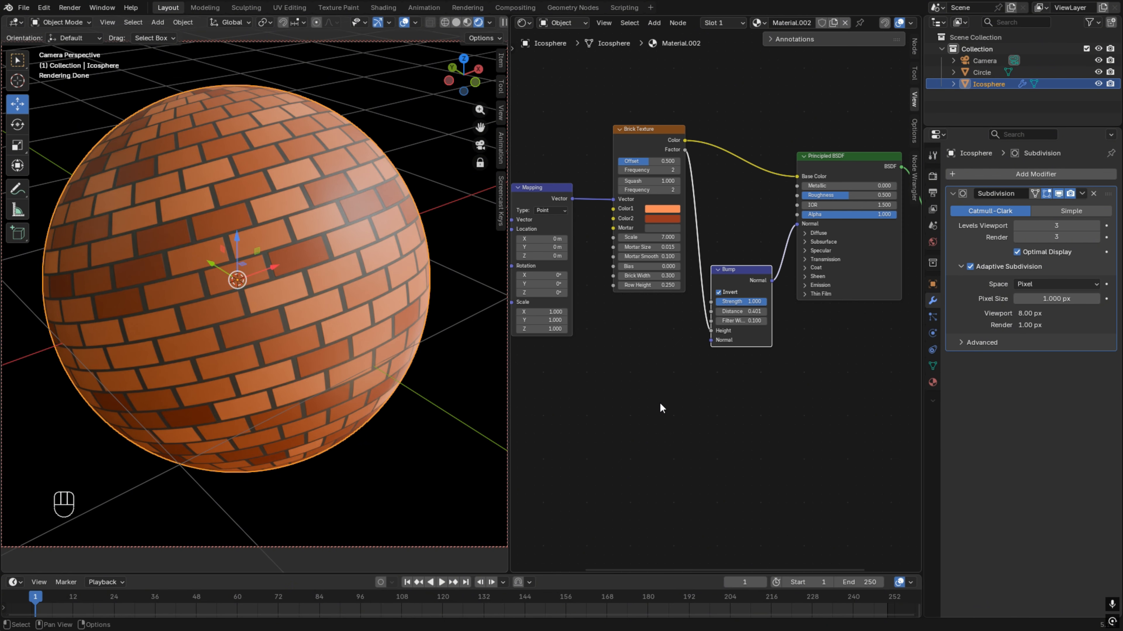
scroll(661, 394, "down", 1)
middle_click_drag(661, 390, 558, 456)
scroll(728, 400, "up", 1)
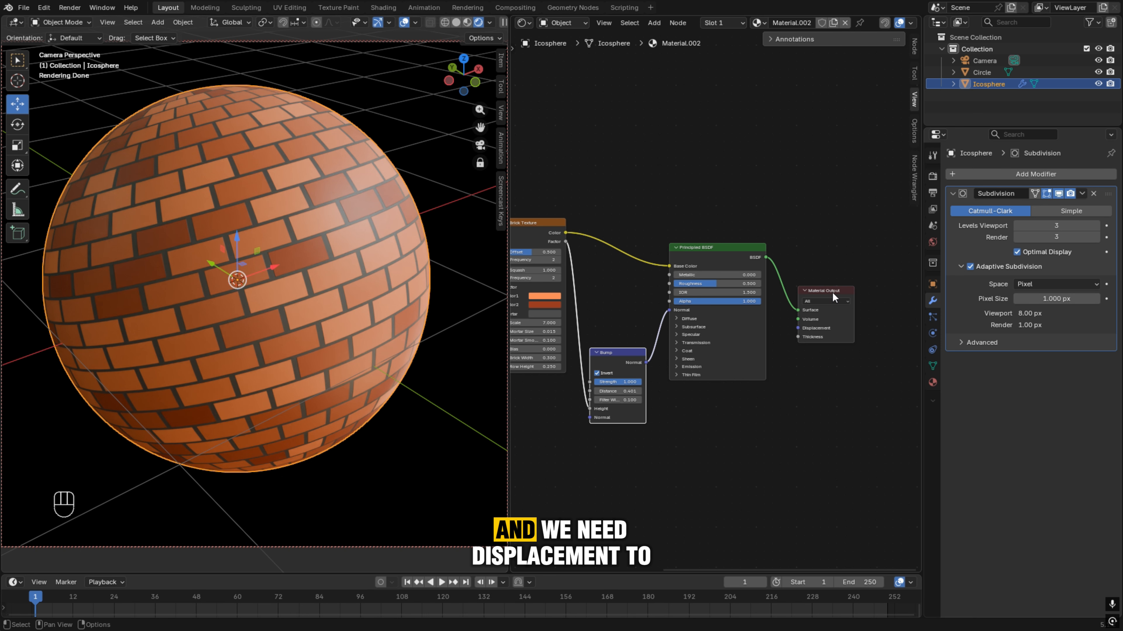
left_click_drag(832, 291, 841, 283)
left_click_drag(739, 258, 748, 254)
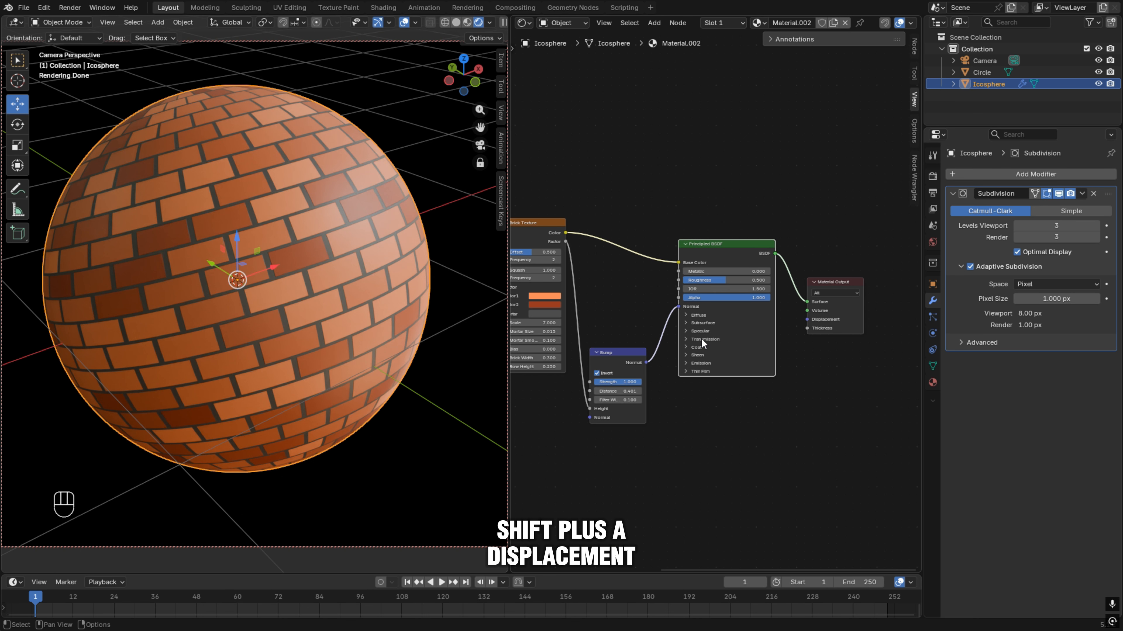
Add a Displacement node in the free space below the Principled BSDF
key("shift+a")
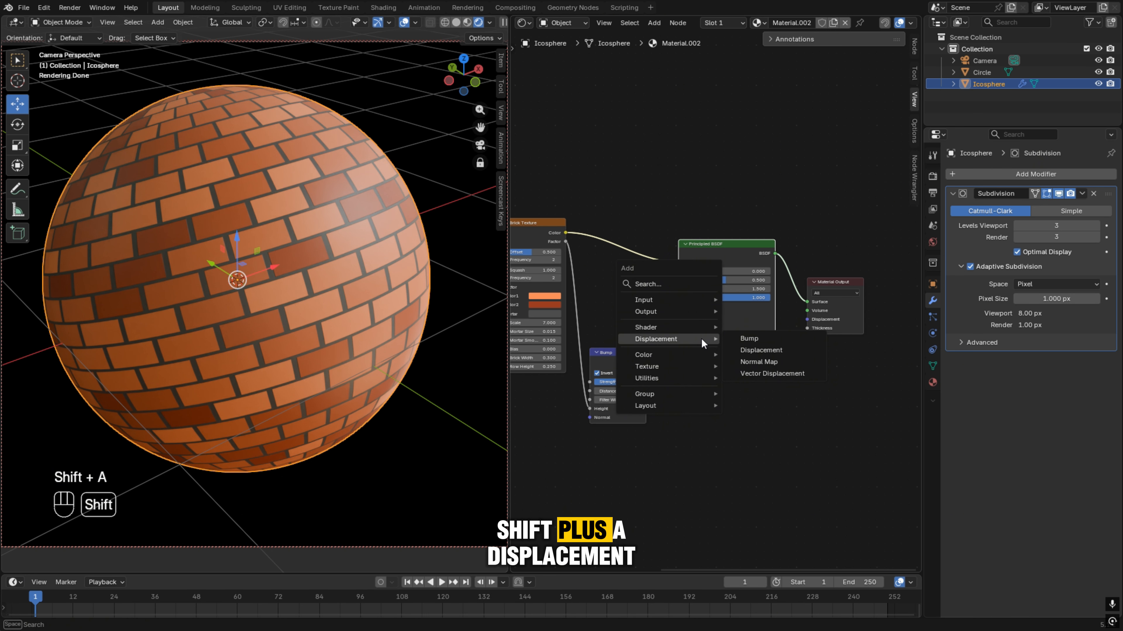
left_click(762, 351)
left_click(681, 439)
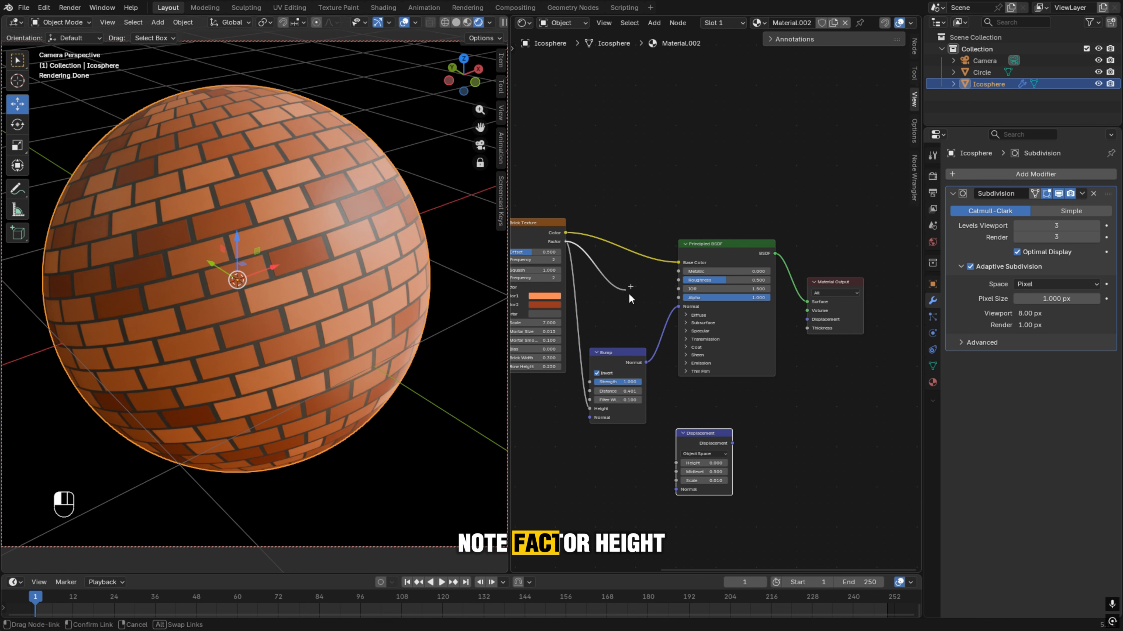
Link the Brick Texture's Factor to the Displacement node's Height, and its output to the Material Output's Displacement input
left_click_drag(568, 242, 706, 435)
scroll(706, 436, "up", 2)
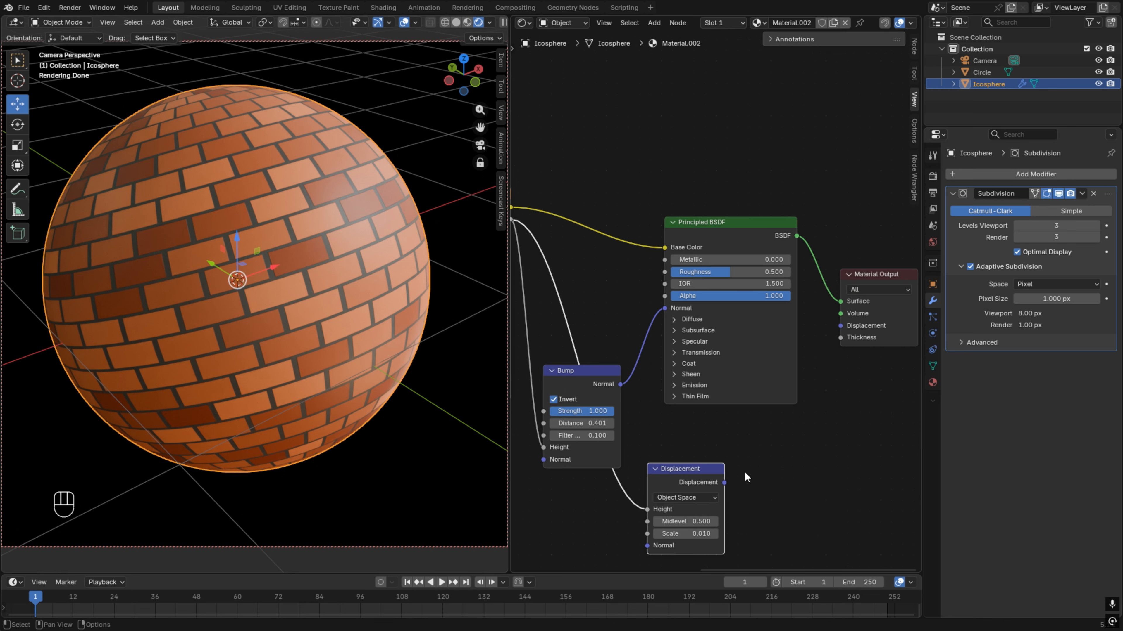
left_click_drag(724, 482, 839, 326)
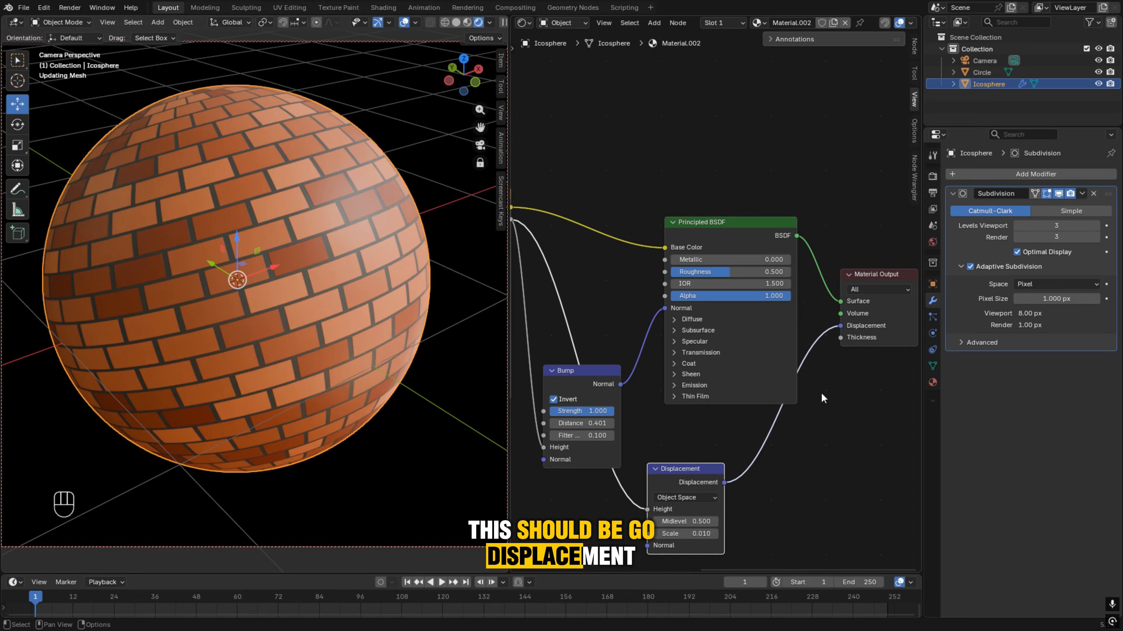
left_click_drag(689, 471, 706, 457)
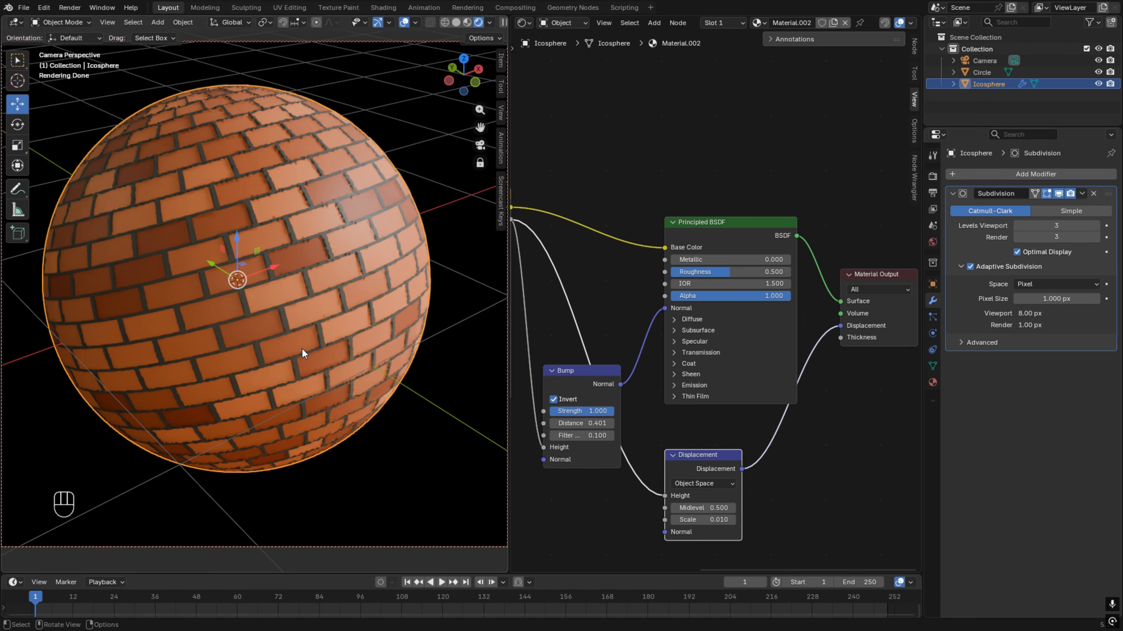
Choose Displacement and Bump as the surface displacement method in the material's settings
scroll(298, 347, "up", 2)
middle_click_drag(305, 346, 334, 304)
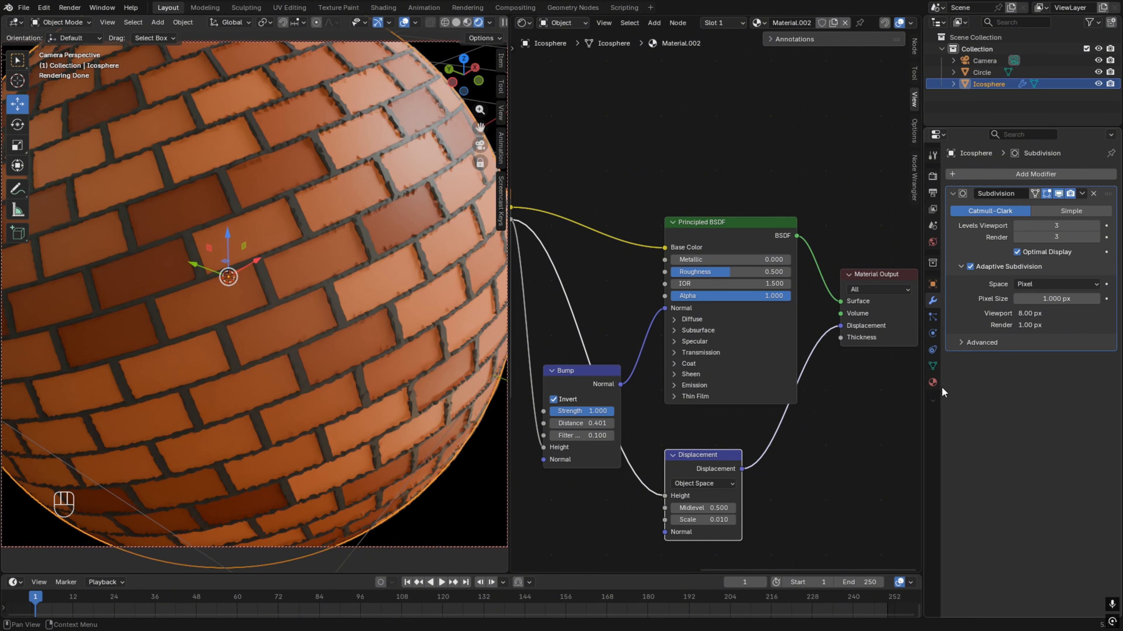
left_click(933, 382)
scroll(969, 430, "down", 10)
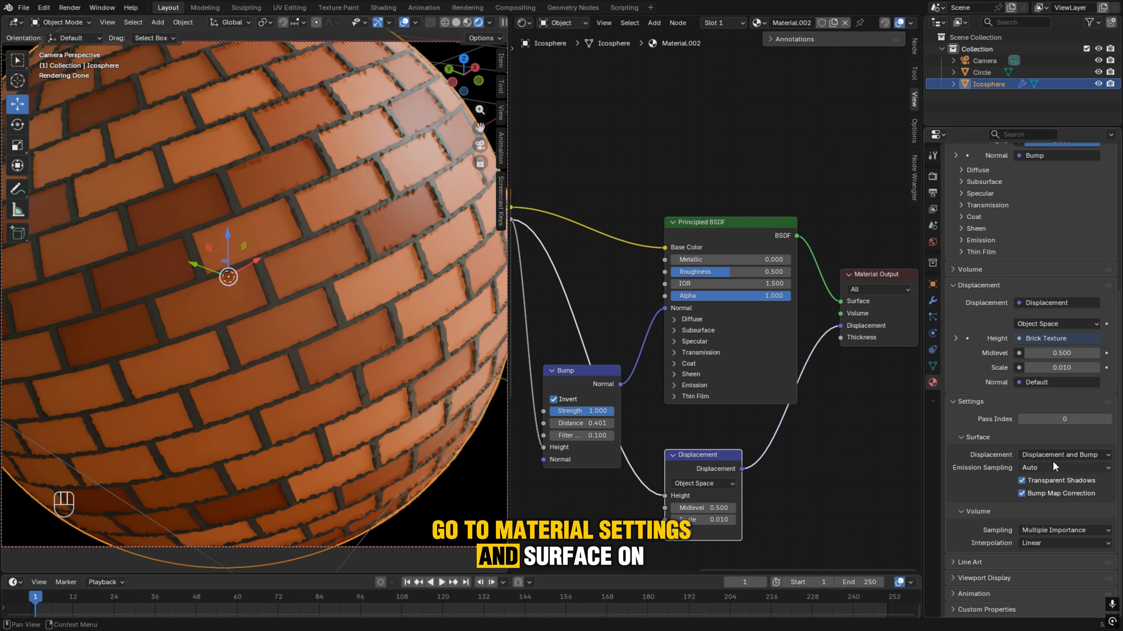
left_click(1061, 455)
left_click(1039, 494)
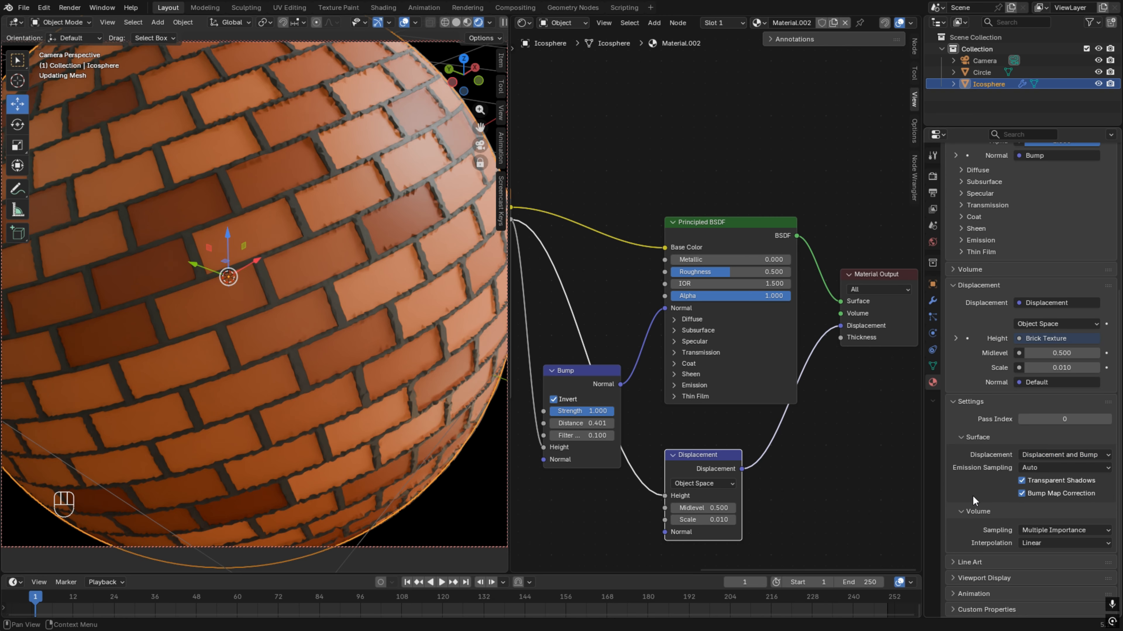
Set the Displacement node's Midlevel to 0 and move the node slightly closer to the Principled BSDF
middle_click_drag(396, 366, 375, 350)
scroll(375, 339, "down", 2)
scroll(381, 326, "up", 3)
scroll(379, 334, "down", 2)
mouse_move(706, 509)
left_mouse_down()
mouse_move(689, 508)
mouse_move(706, 508)
left_mouse_up()
left_click_drag(707, 457, 712, 445)
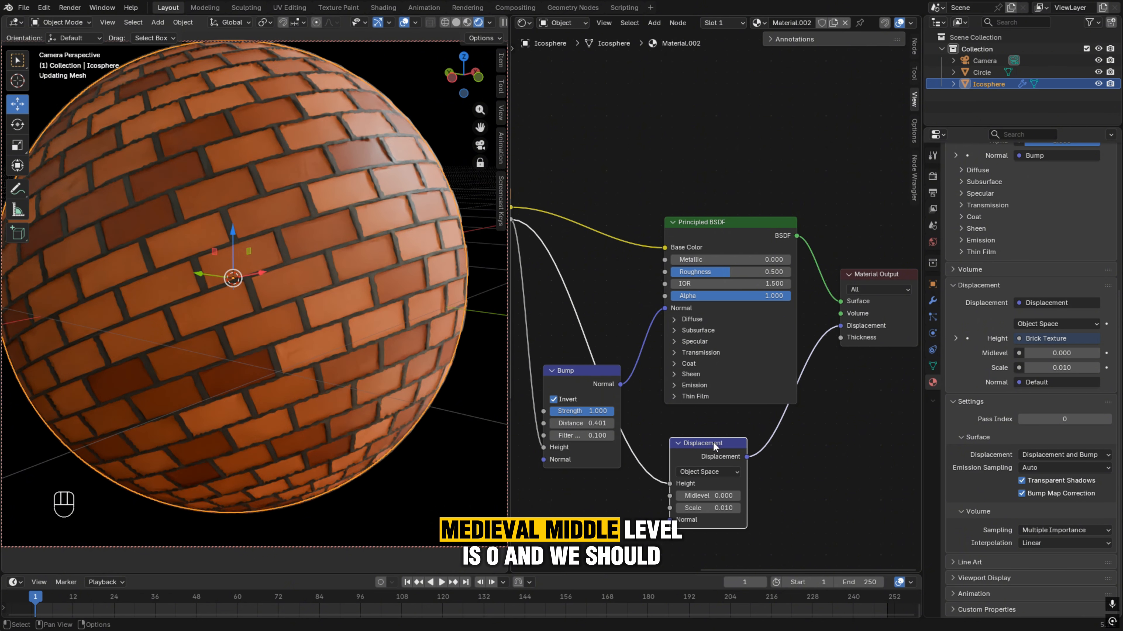
Insert an Invert Color node on the link between the Brick Texture's Factor and the Displacement node's Height
key("shift+a")
mouse_move(599, 508)
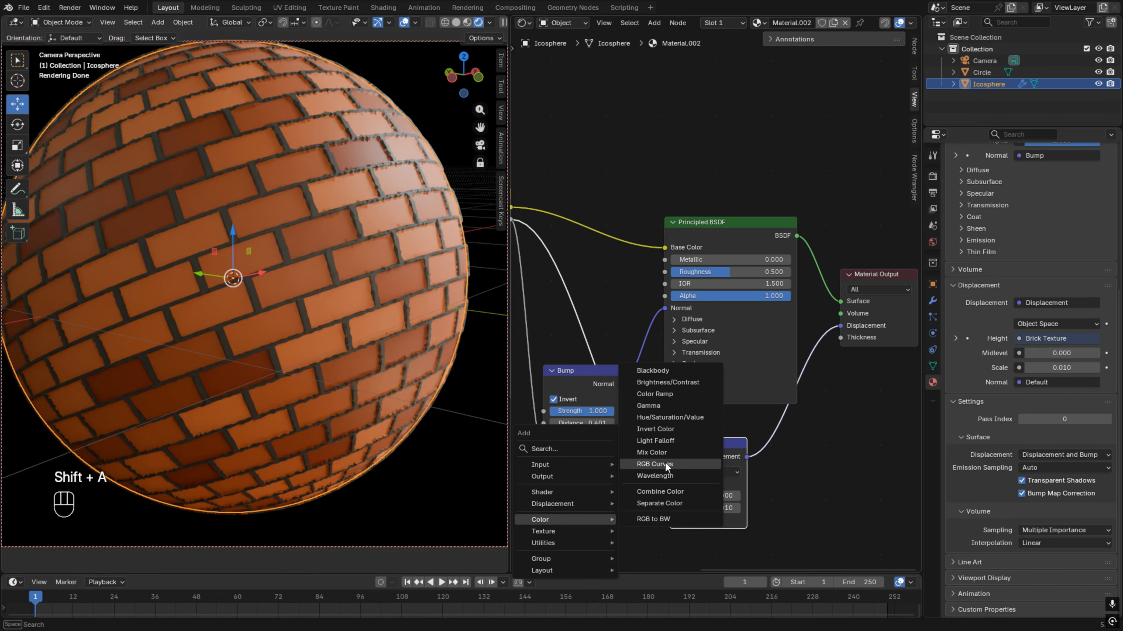
left_click(653, 429)
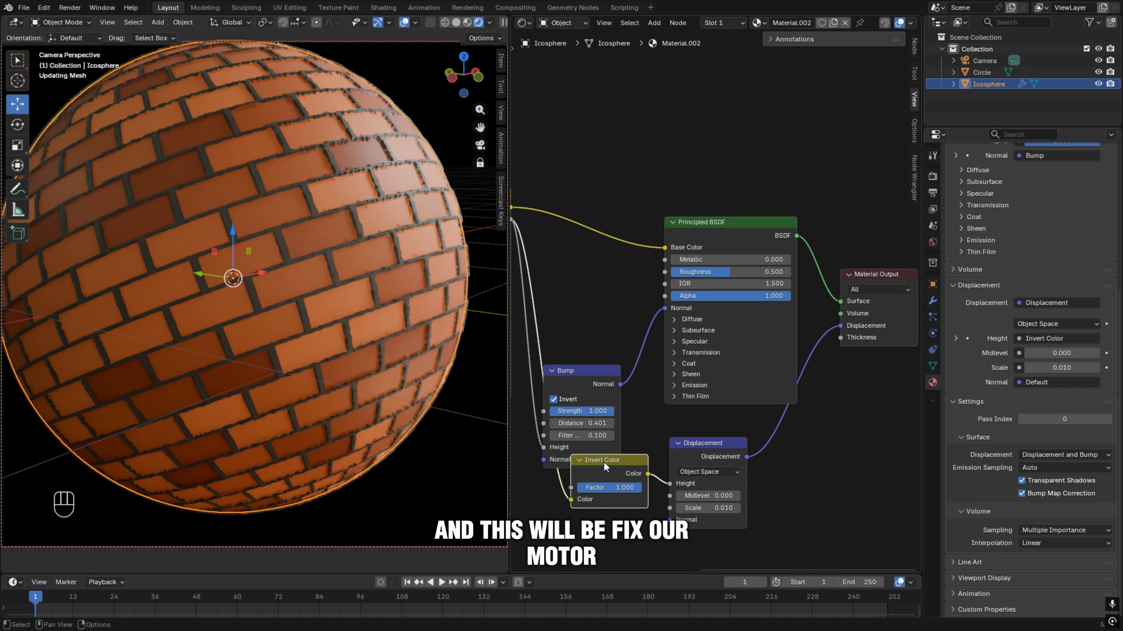
left_click(605, 469)
Check the jagged brick edges up close and set the Brick Texture's Mortar Smooth to 0.300
middle_click_drag(377, 384, 403, 377)
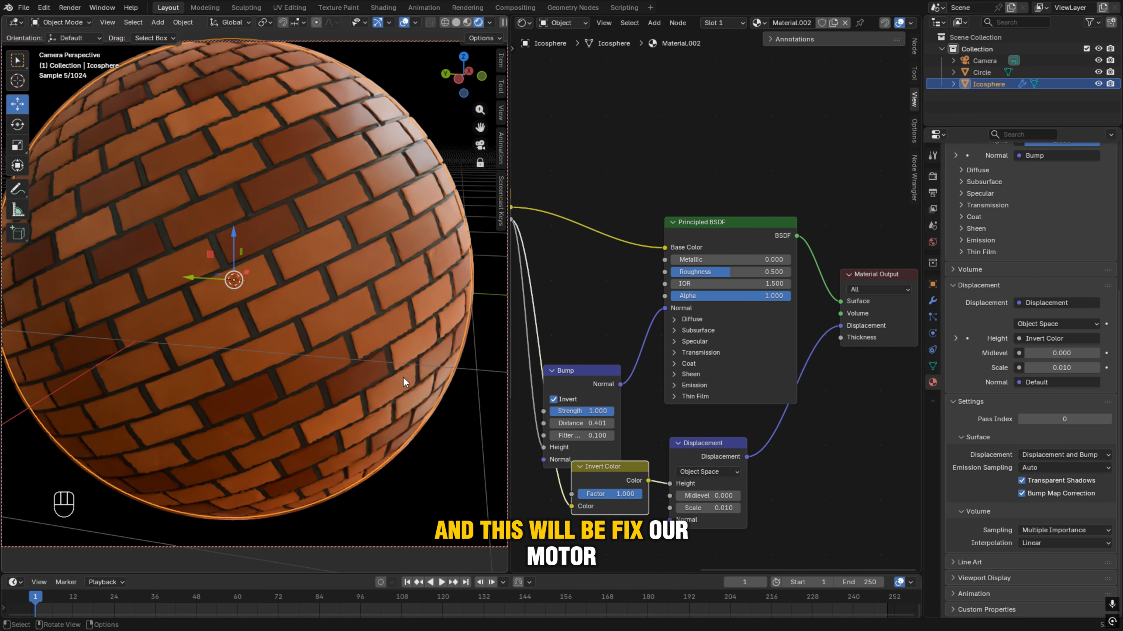
scroll(386, 274, "up", 2)
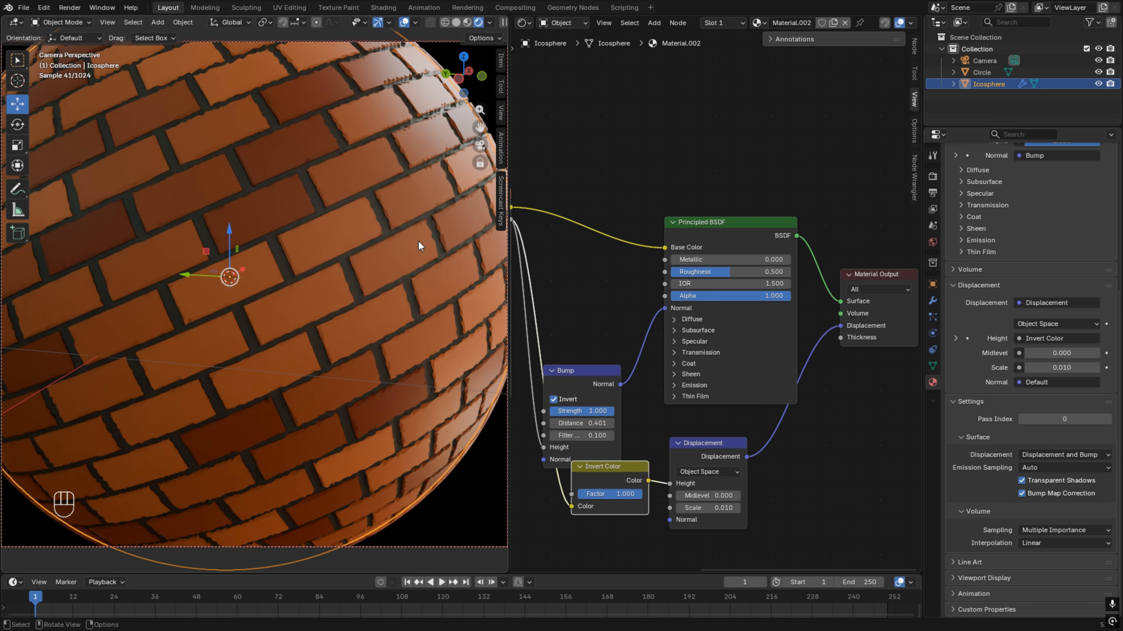
middle_click_drag(569, 302, 725, 271)
scroll(619, 418, "up", 3)
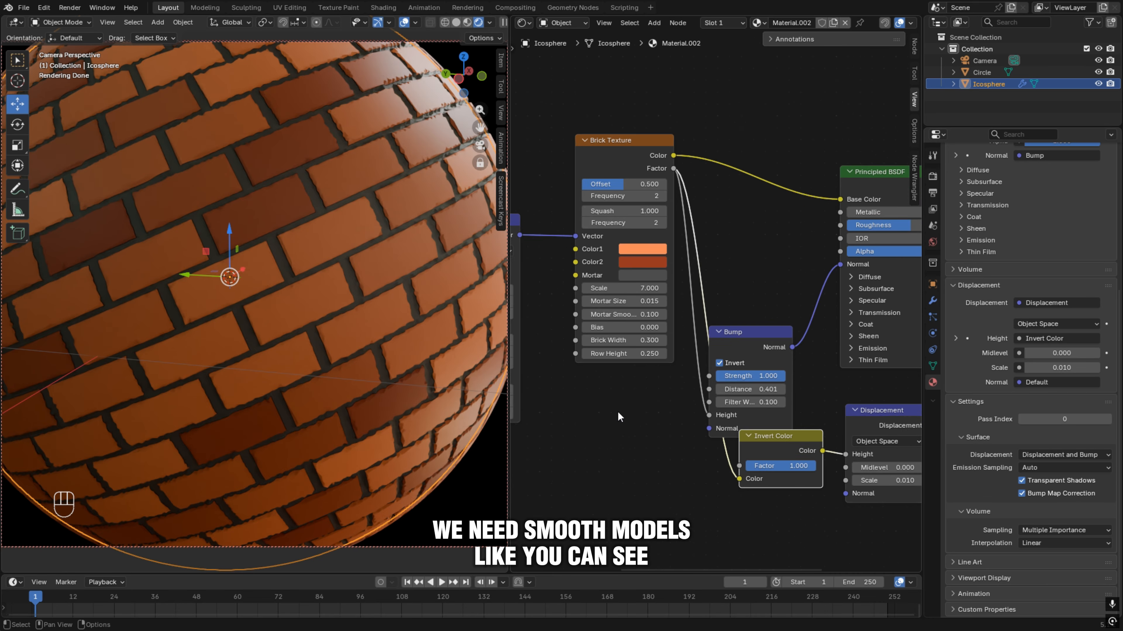
middle_click_drag(612, 411, 600, 473)
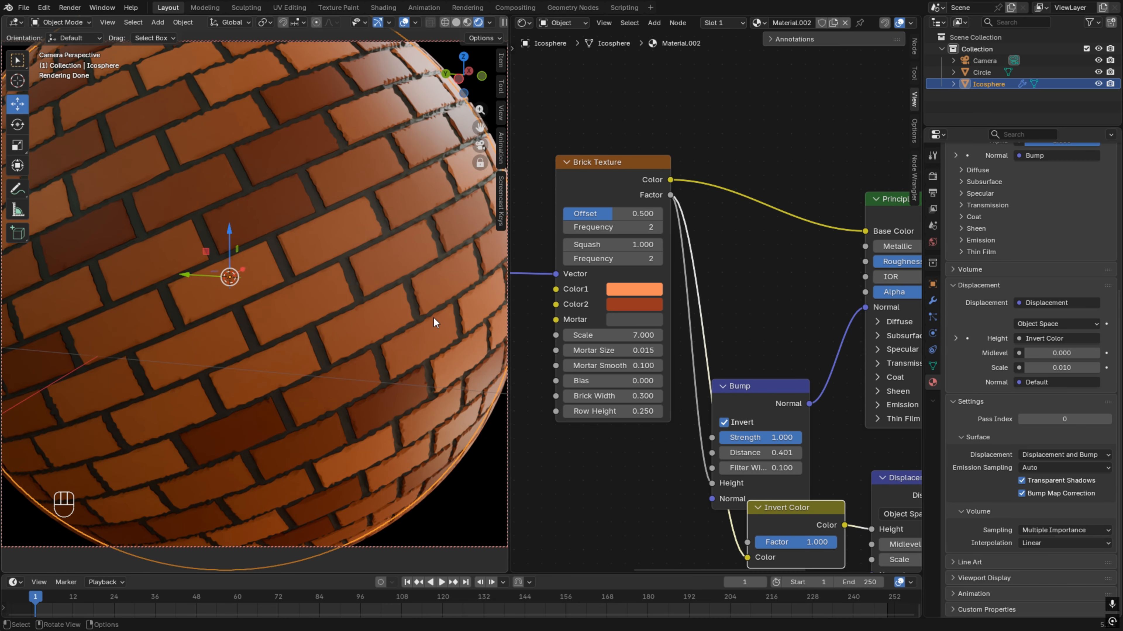
middle_click_drag(452, 308, 365, 292)
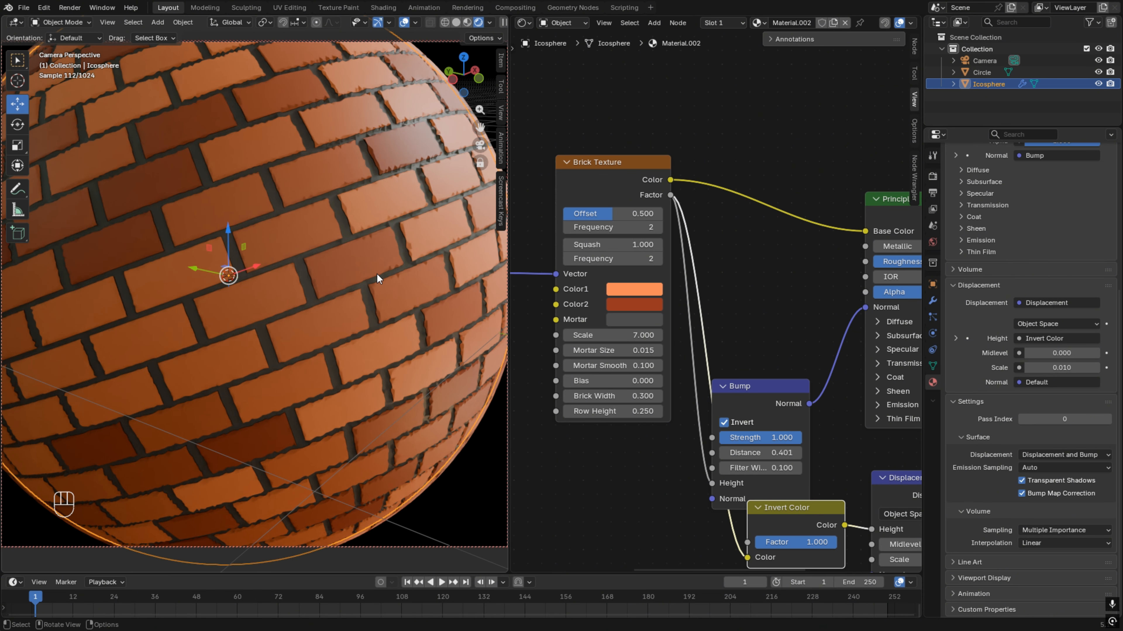
scroll(377, 275, "up", 2)
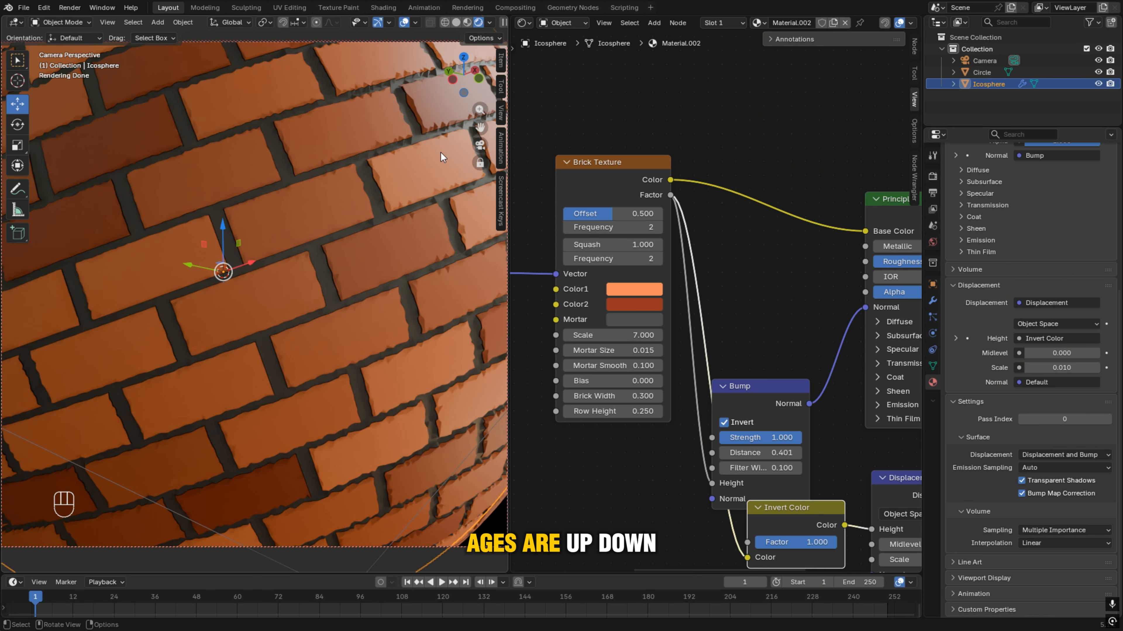
middle_click_drag(578, 448, 557, 463)
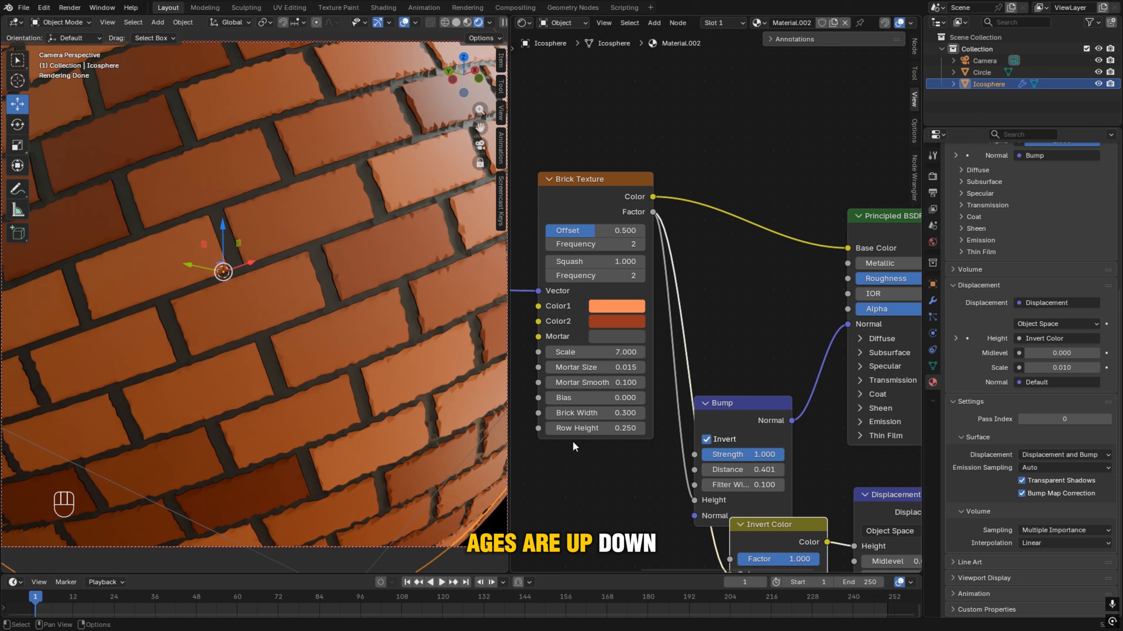
left_click(640, 383)
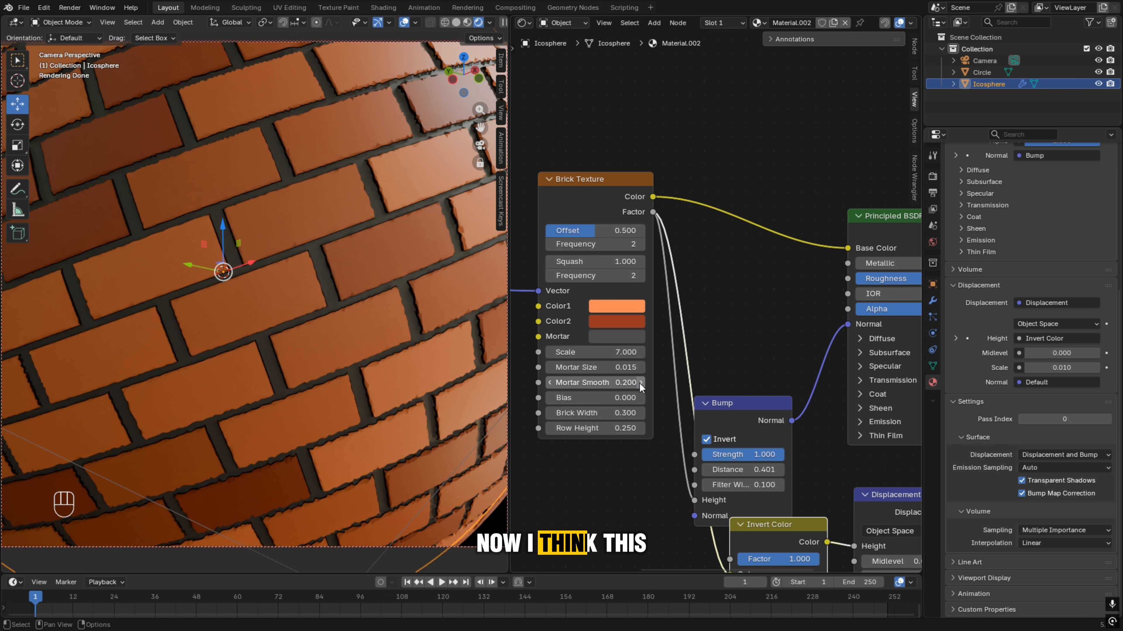
left_click(640, 383)
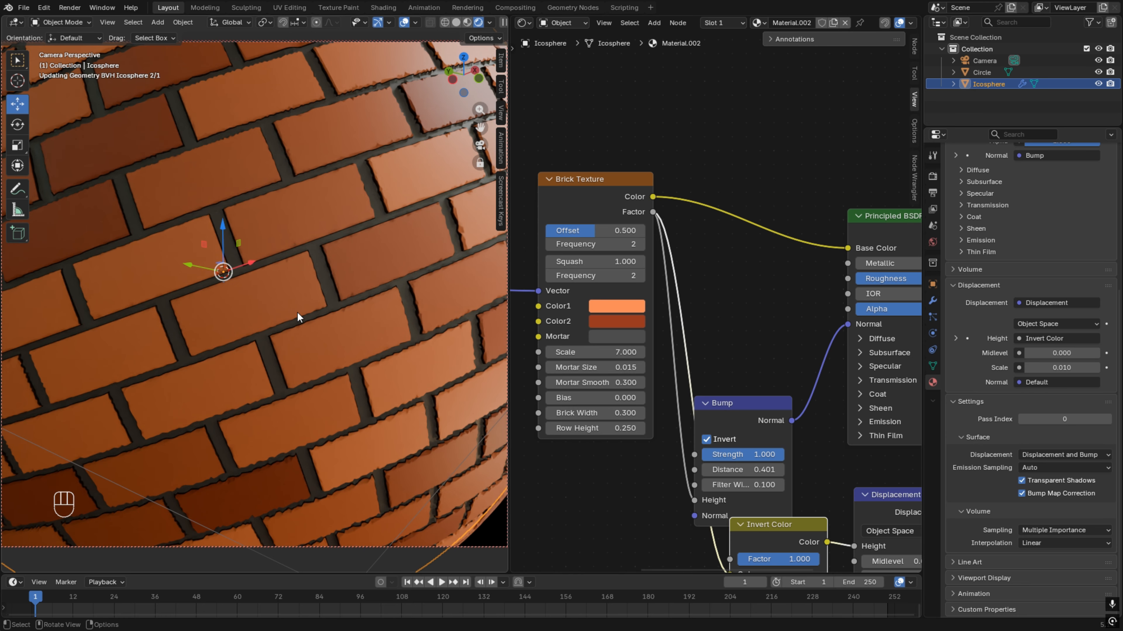
Examine the displaced bricks up close and outside the camera view, then return to the camera view and deselect the icosphere
scroll(318, 290, "down", 1)
mouse_move(320, 291)
middle_mouse_down()
mouse_move(366, 282)
mouse_move(339, 286)
middle_mouse_up()
scroll(343, 292, "up", 4)
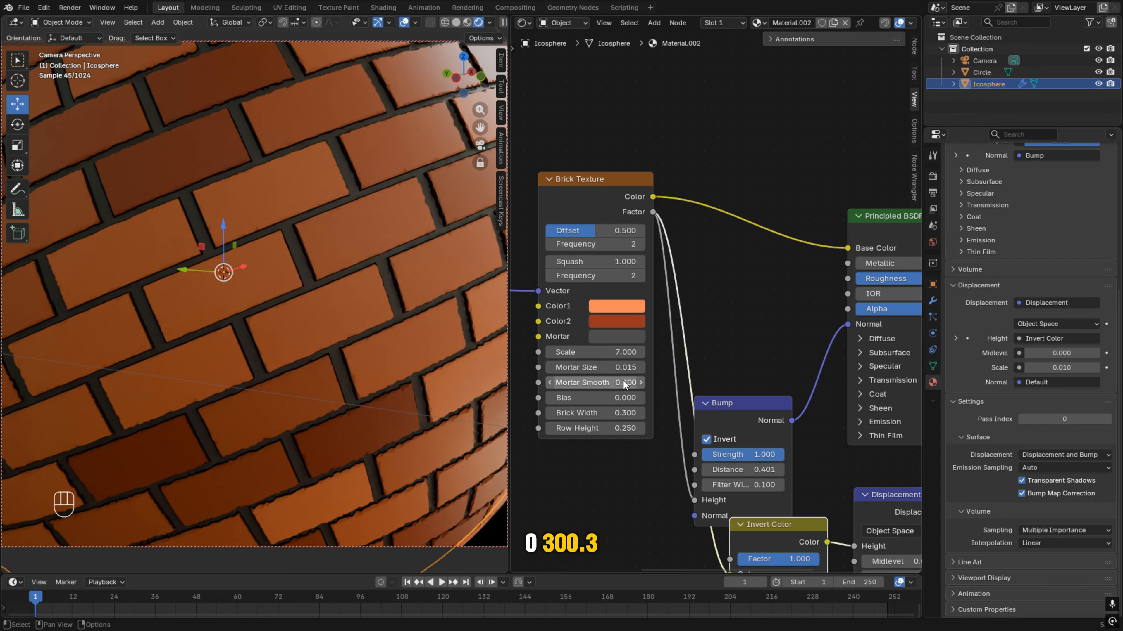
scroll(390, 344, "down", 4)
middle_click_drag(390, 344, 371, 328)
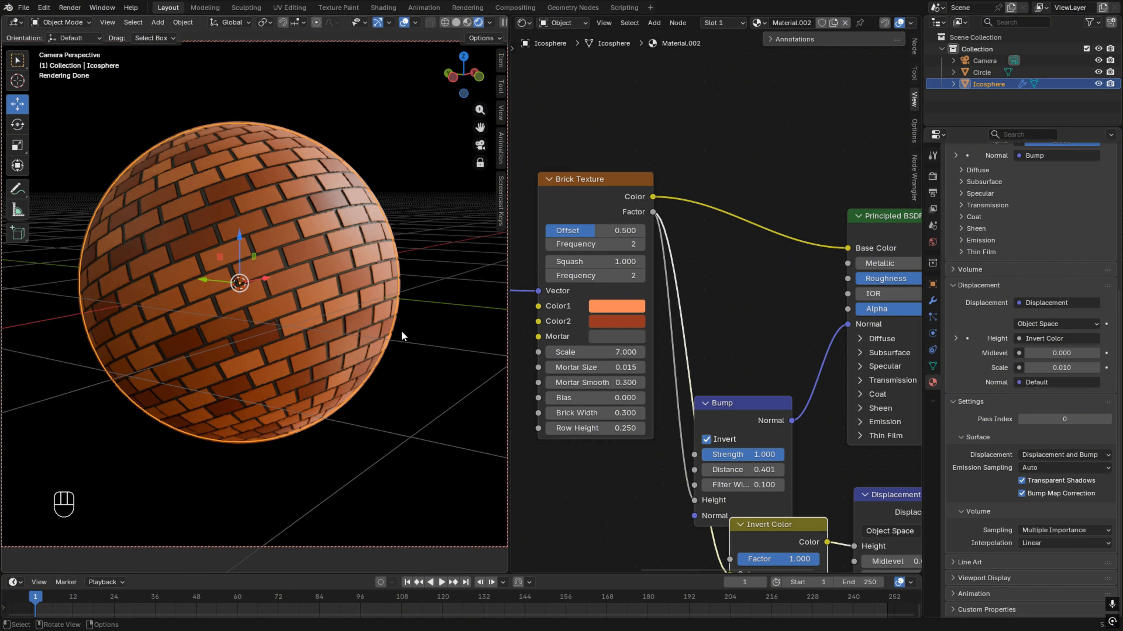
left_click(479, 145)
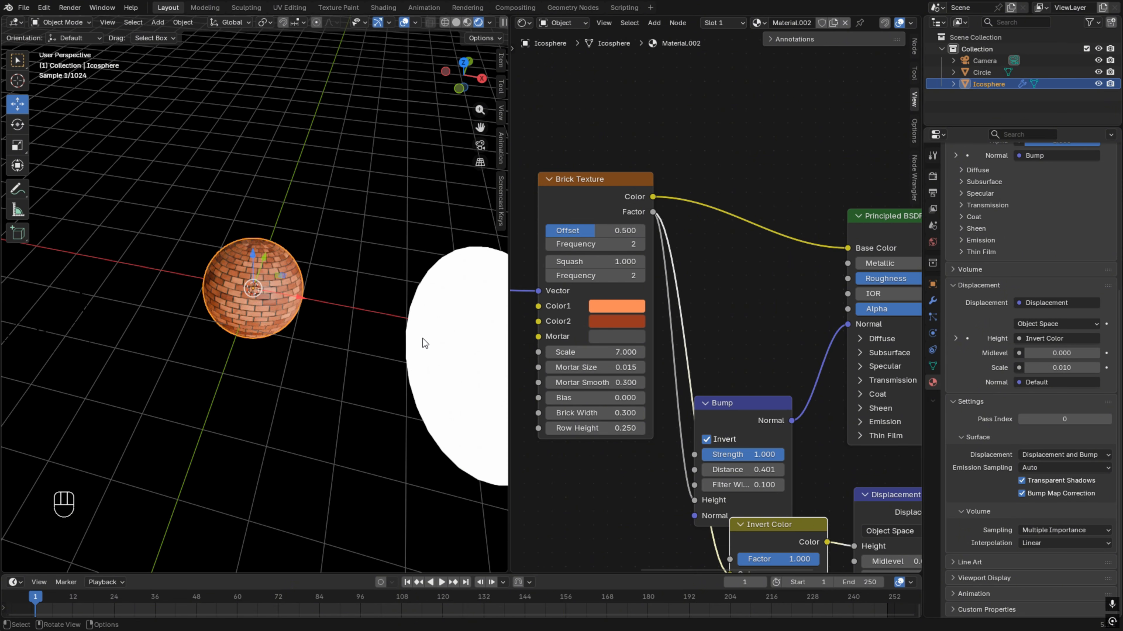
scroll(414, 336, "up", 3)
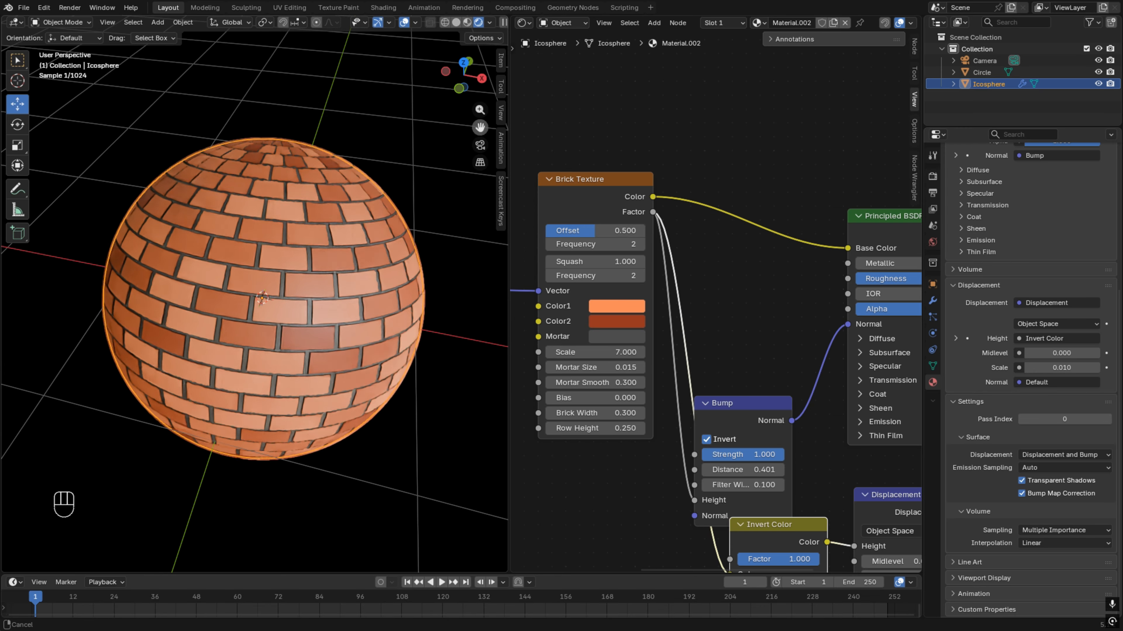
left_click(476, 147)
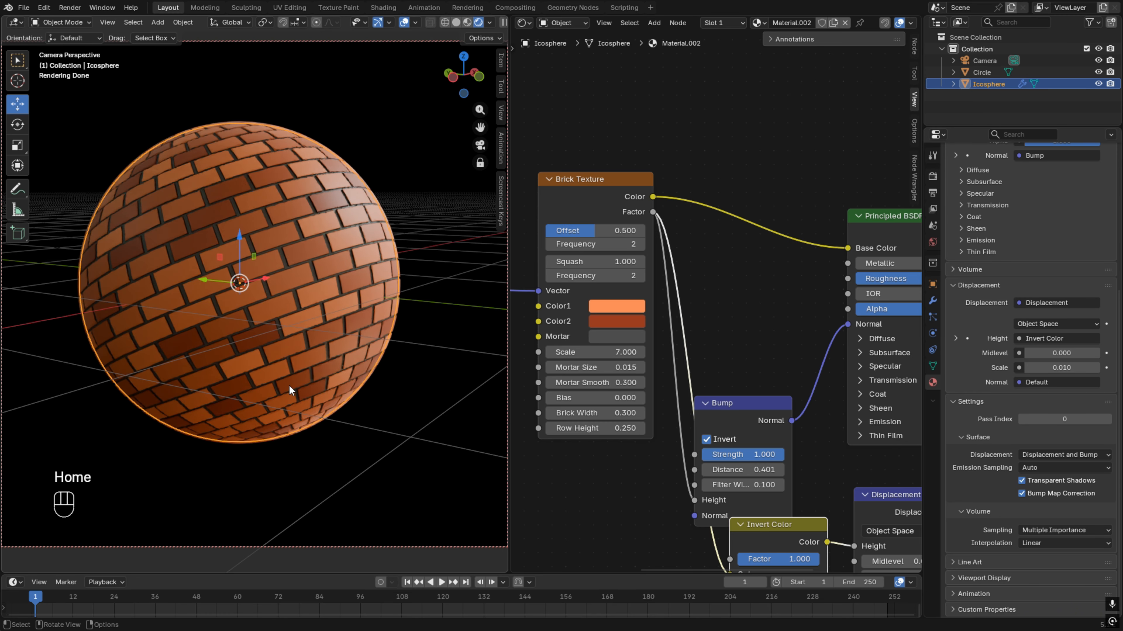
scroll(289, 384, "up", 3)
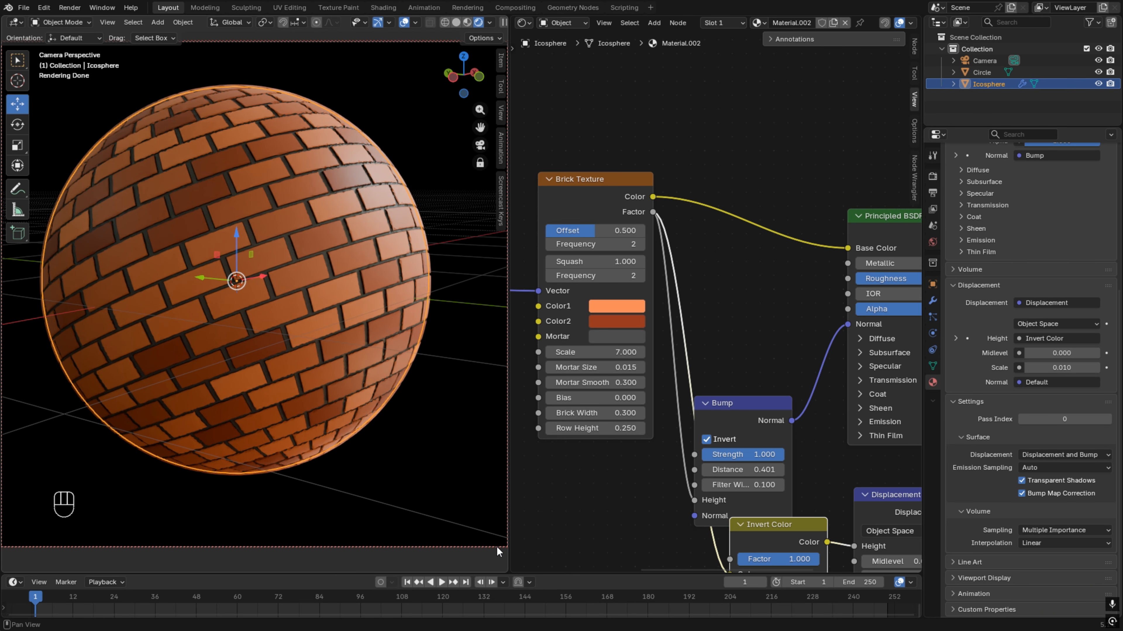
key("Home")
left_click(485, 541)
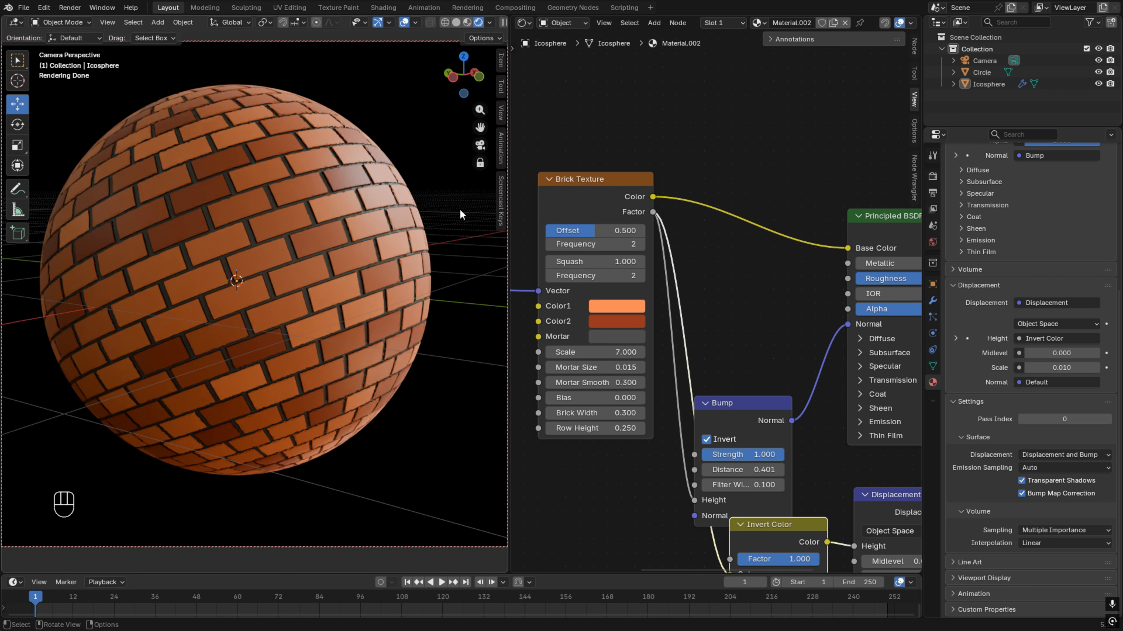
Tidy the node layout by spacing the Invert Color, Bump and Brick Texture nodes apart so none overlap
middle_click_drag(463, 216, 427, 222)
scroll(742, 274, "down", 2)
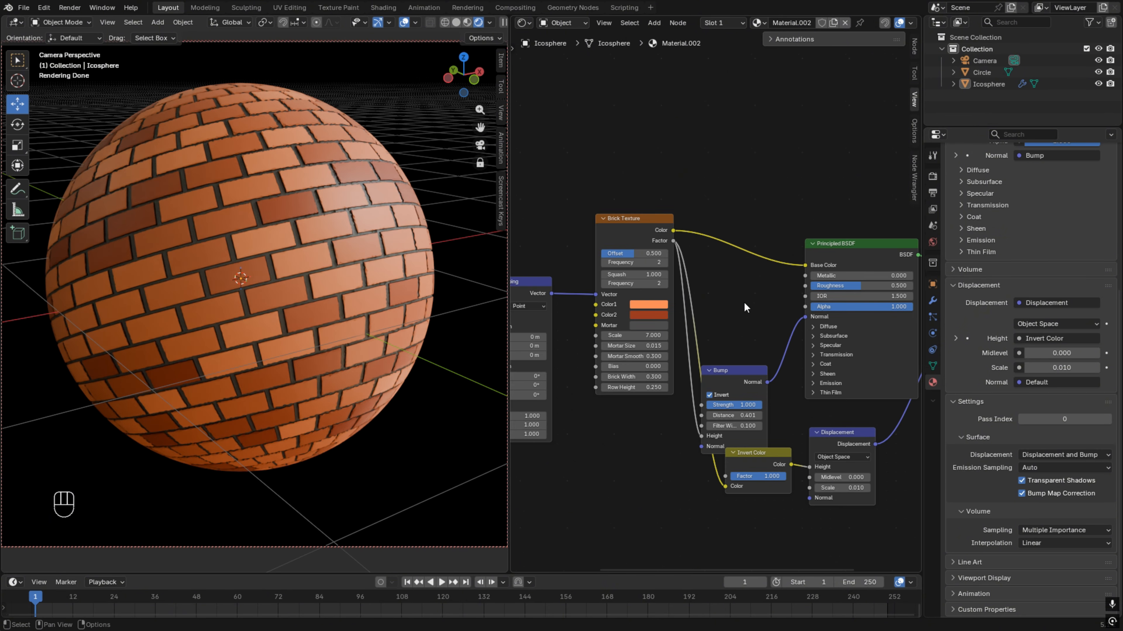
middle_click_drag(742, 275, 671, 198)
middle_click_drag(448, 307, 378, 302)
scroll(672, 358, "down", 1)
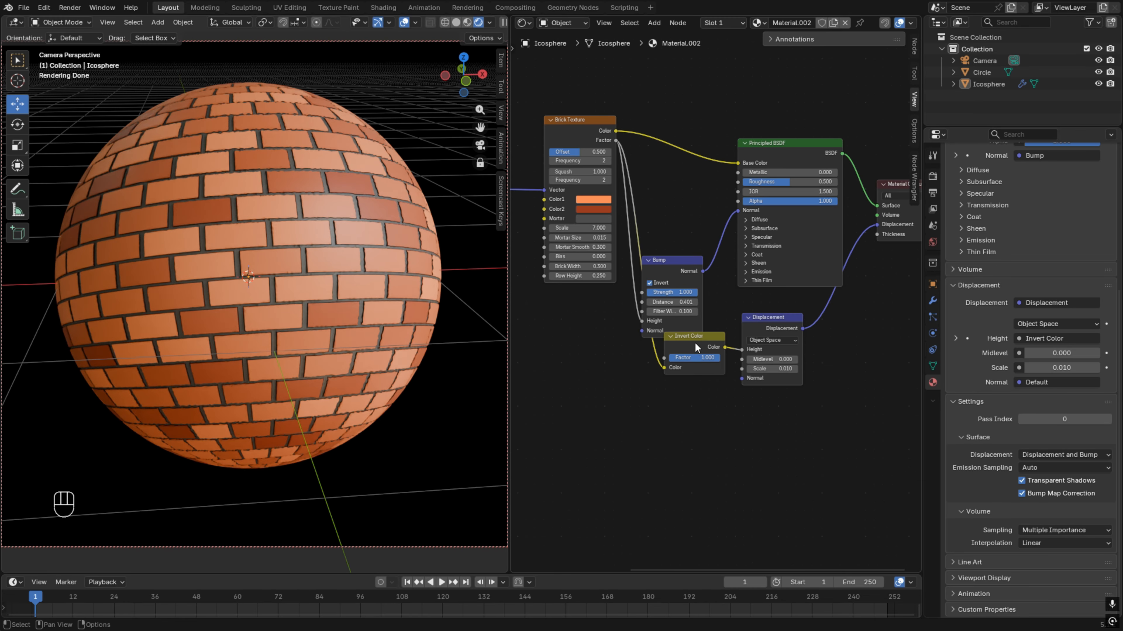
left_click_drag(695, 342, 693, 362)
left_click_drag(665, 270, 679, 220)
left_click_drag(570, 119, 550, 132)
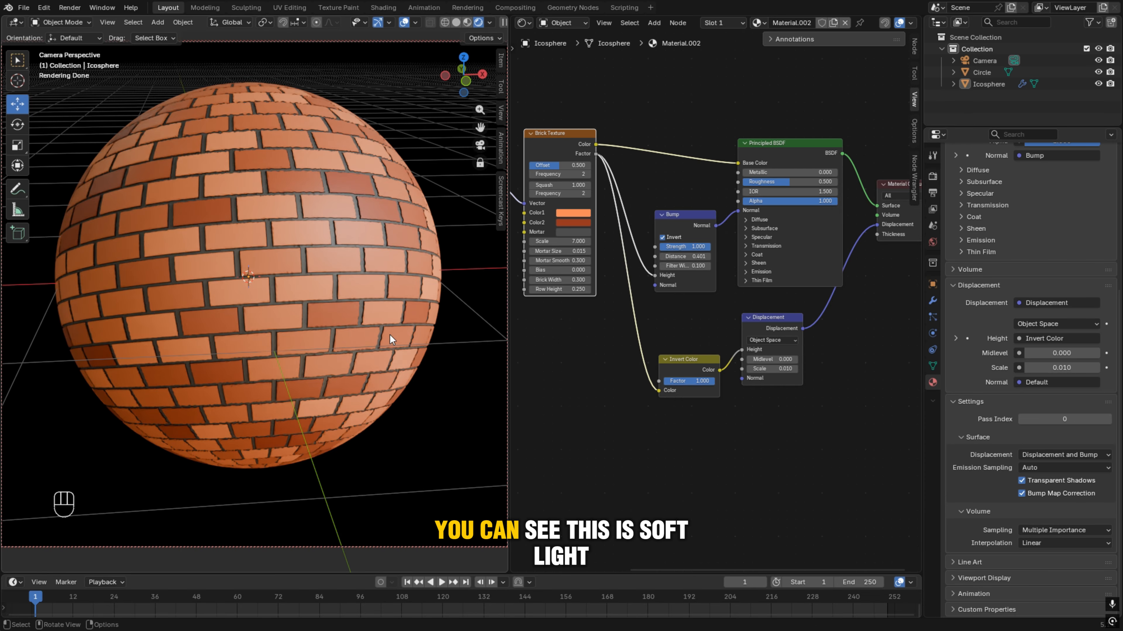
middle_click_drag(579, 384, 612, 511)
scroll(594, 496, "up", 2)
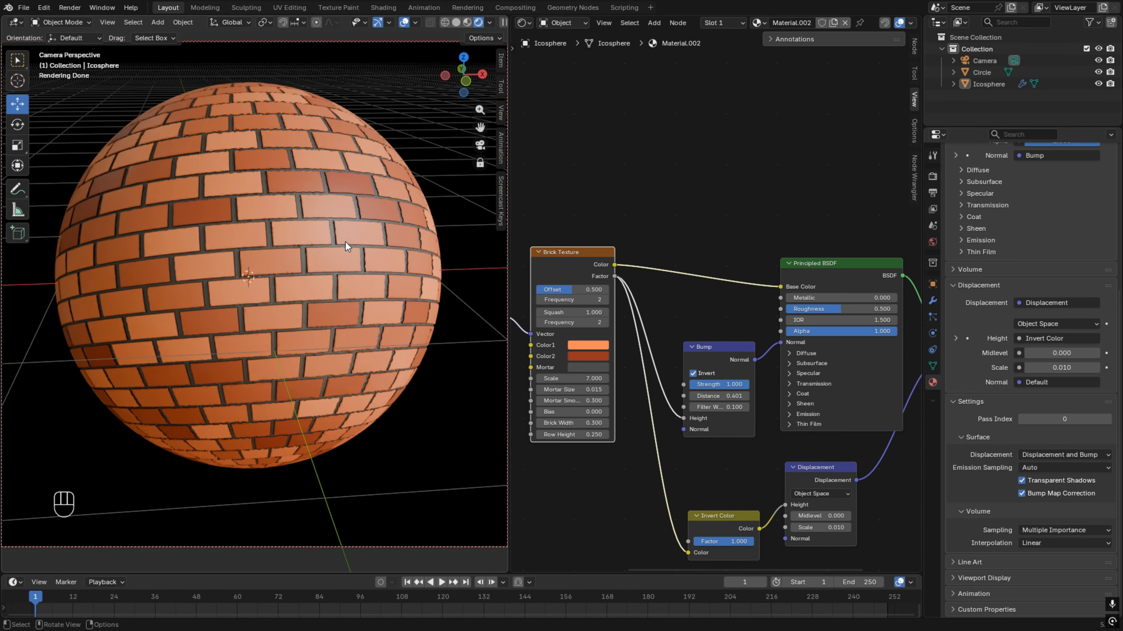
Add a Noise Texture node above the Brick Texture and link the Mapping node's Vector output to its Vector input
middle_click_drag(621, 203, 619, 246)
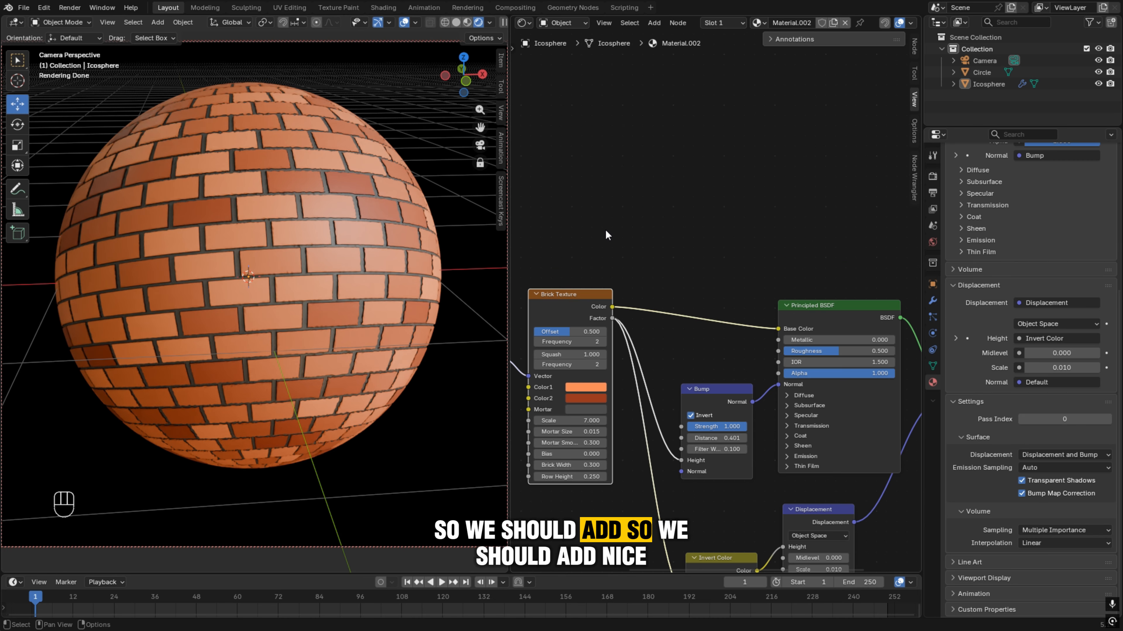
key("shift+a")
mouse_move(605, 229)
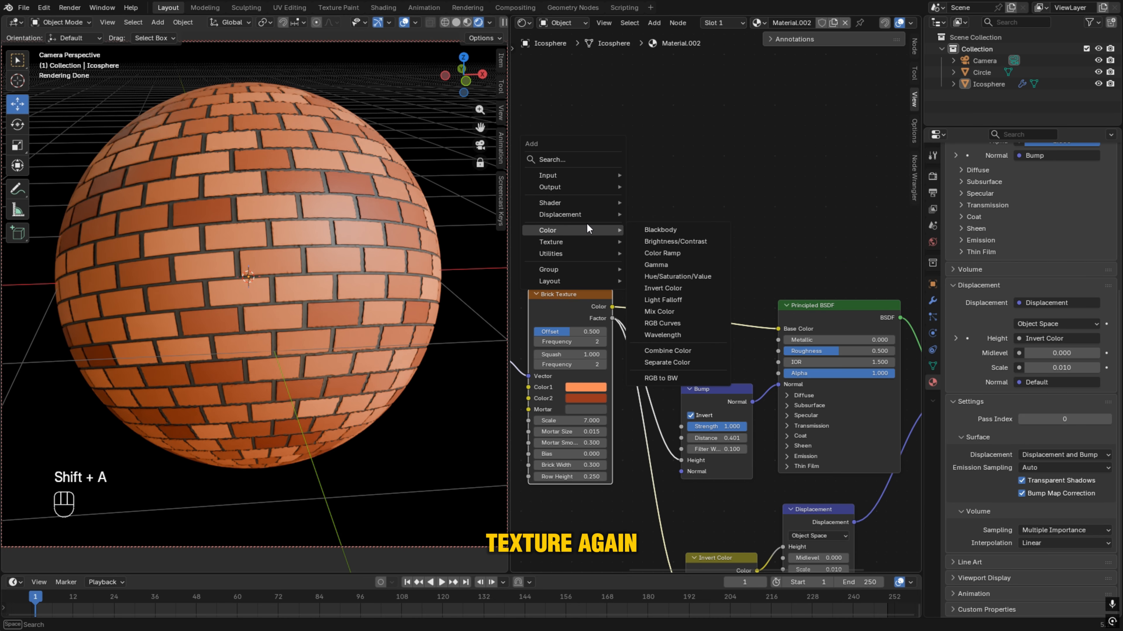
mouse_move(562, 242)
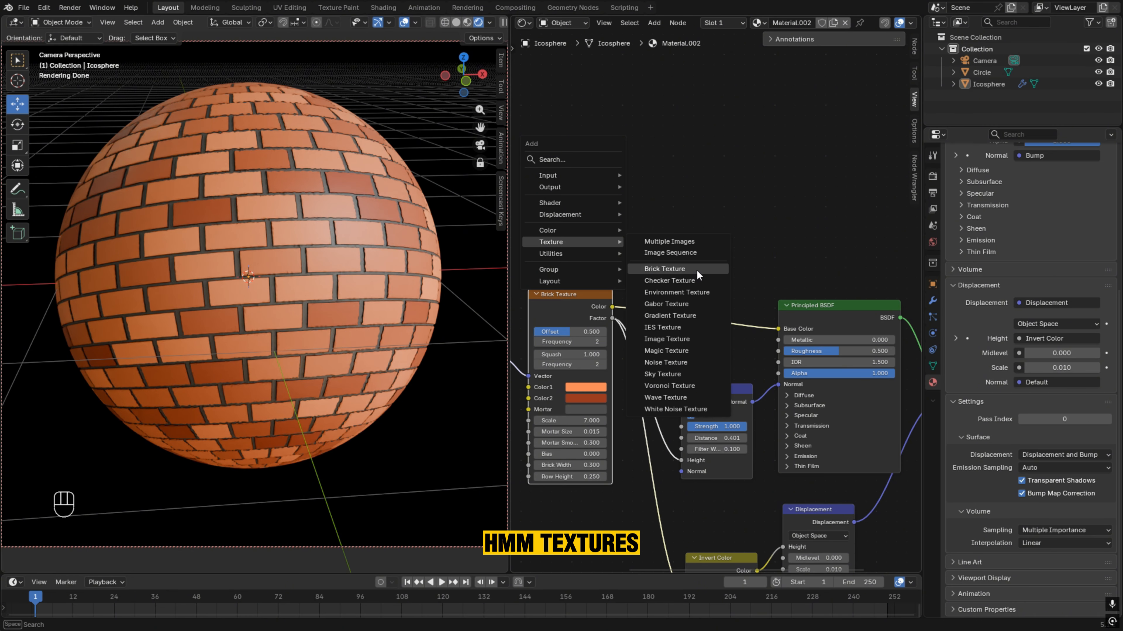
left_click(676, 362)
left_click(575, 114)
middle_click_drag(690, 246, 798, 210)
left_click_drag(593, 336, 627, 146)
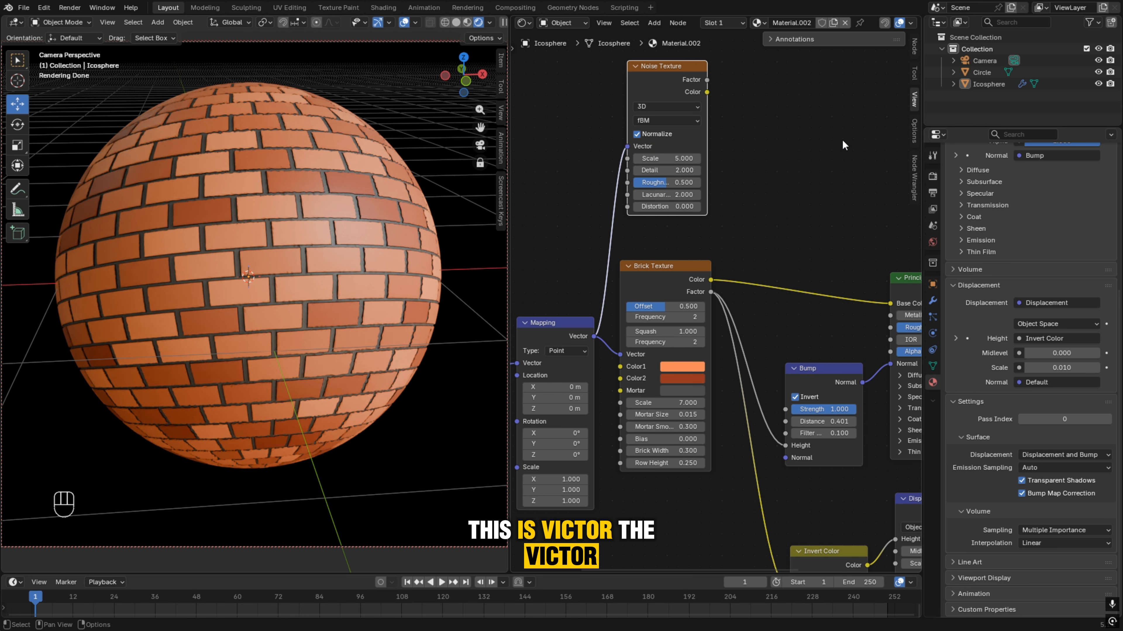
Add a Mix Color node beside the Noise Texture and link the noise Factor output to the Mix Factor input
middle_click_drag(843, 141, 751, 214)
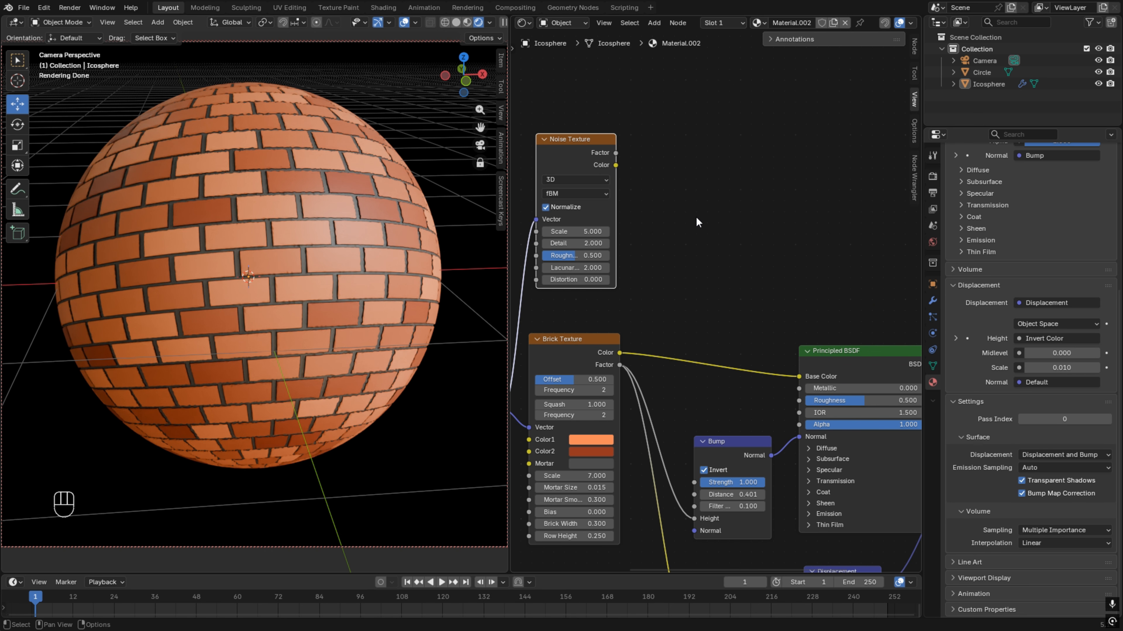
key("shift+a")
mouse_move(696, 218)
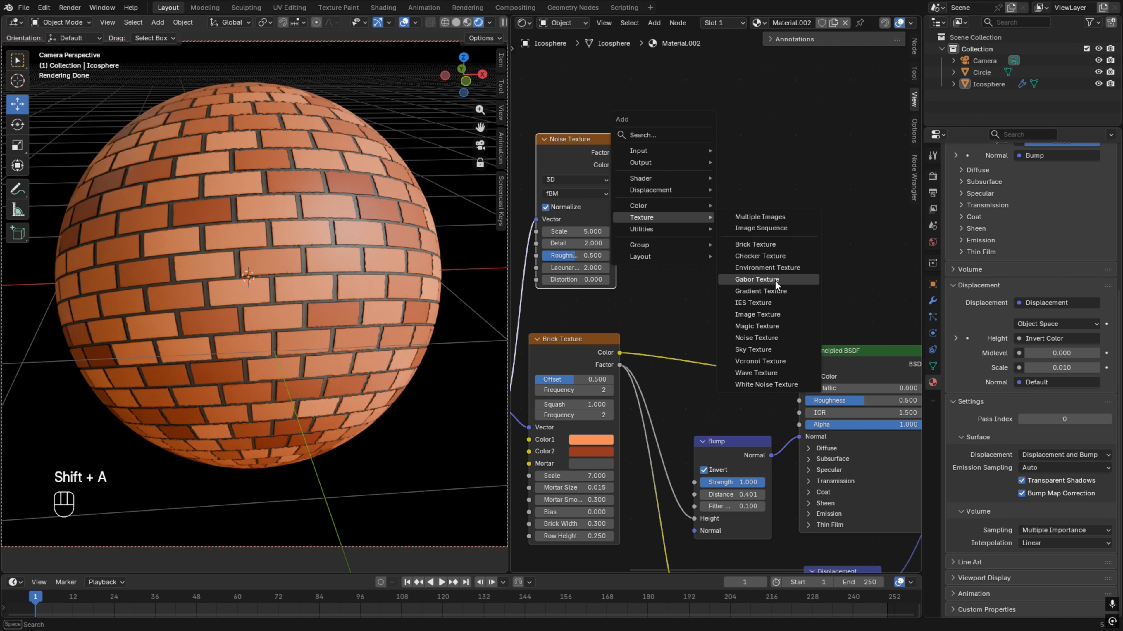
mouse_move(655, 205)
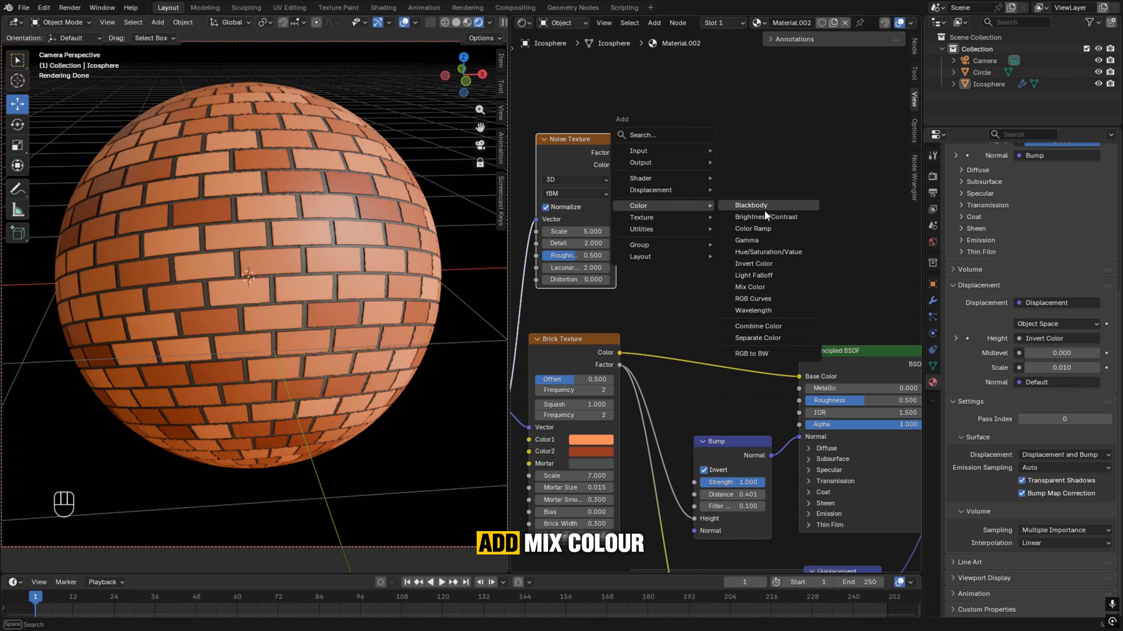
left_click(748, 287)
left_click(712, 179)
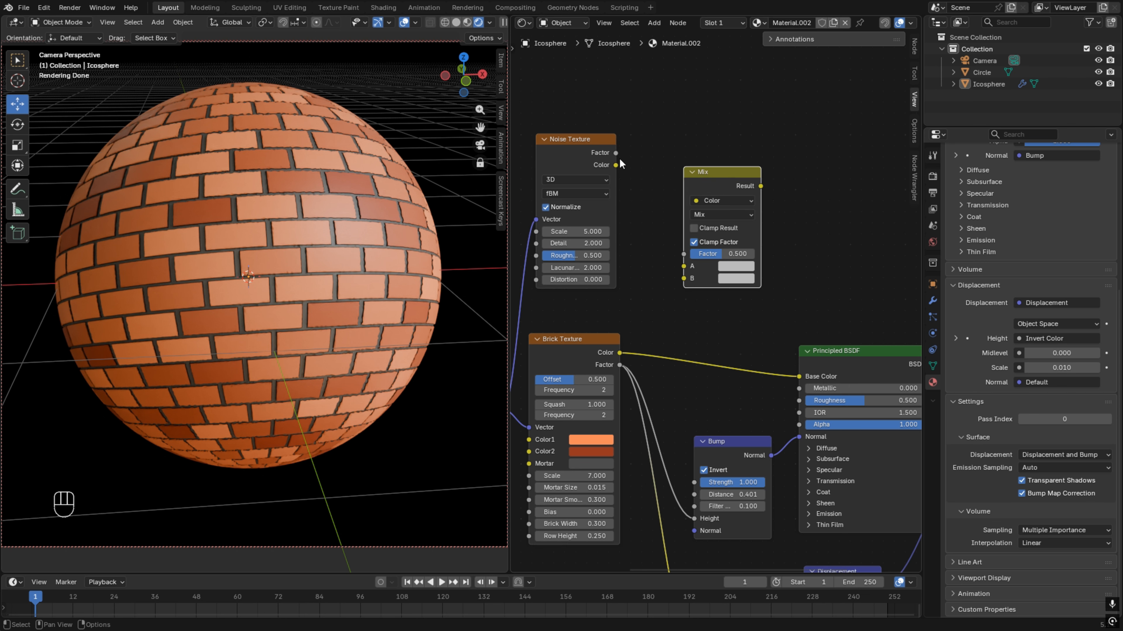
left_click_drag(616, 153, 684, 255)
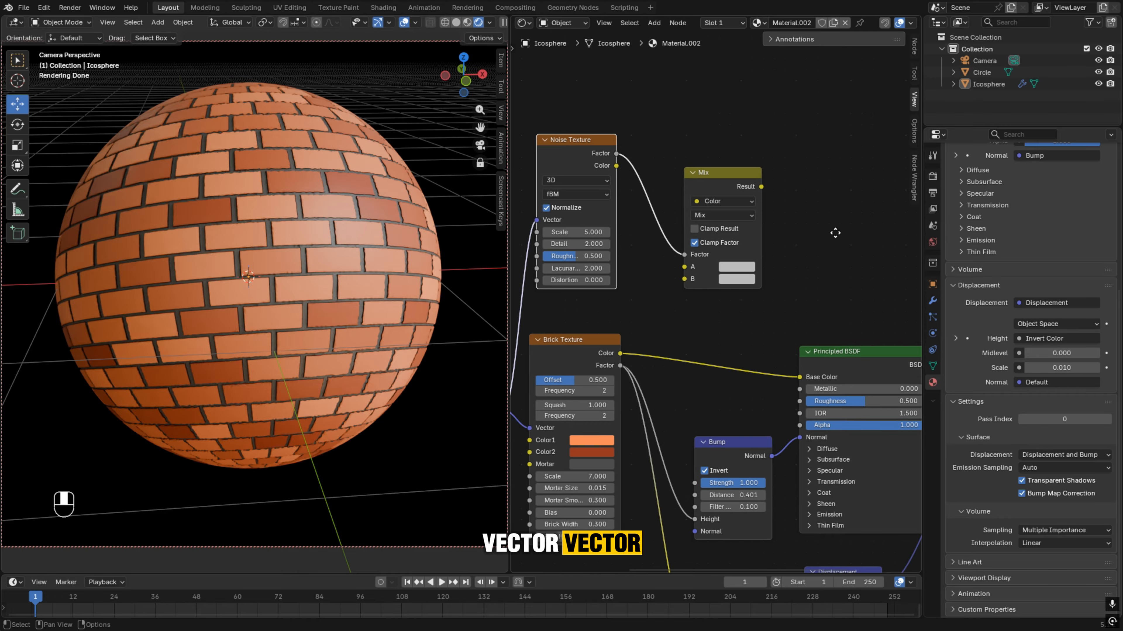
Route the Brick Texture's Color into Mix input A and the Mix Result into the Principled BSDF's Base Color
middle_click_drag(835, 233, 741, 214)
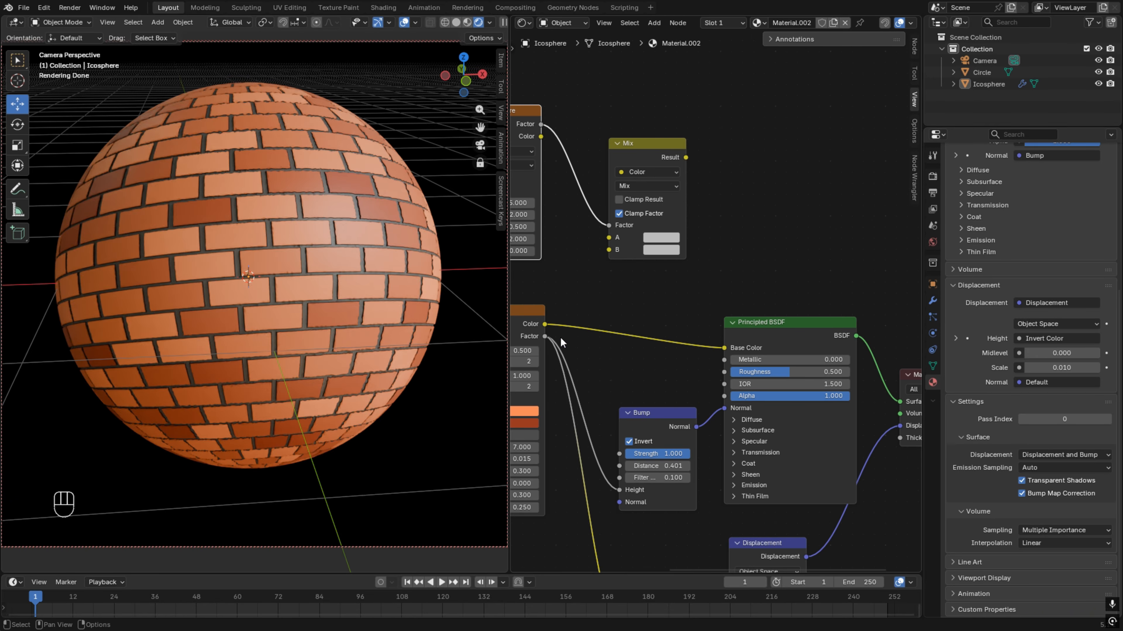
left_click_drag(724, 348, 609, 238)
middle_click_drag(596, 286, 602, 314)
left_click_drag(692, 187, 789, 295)
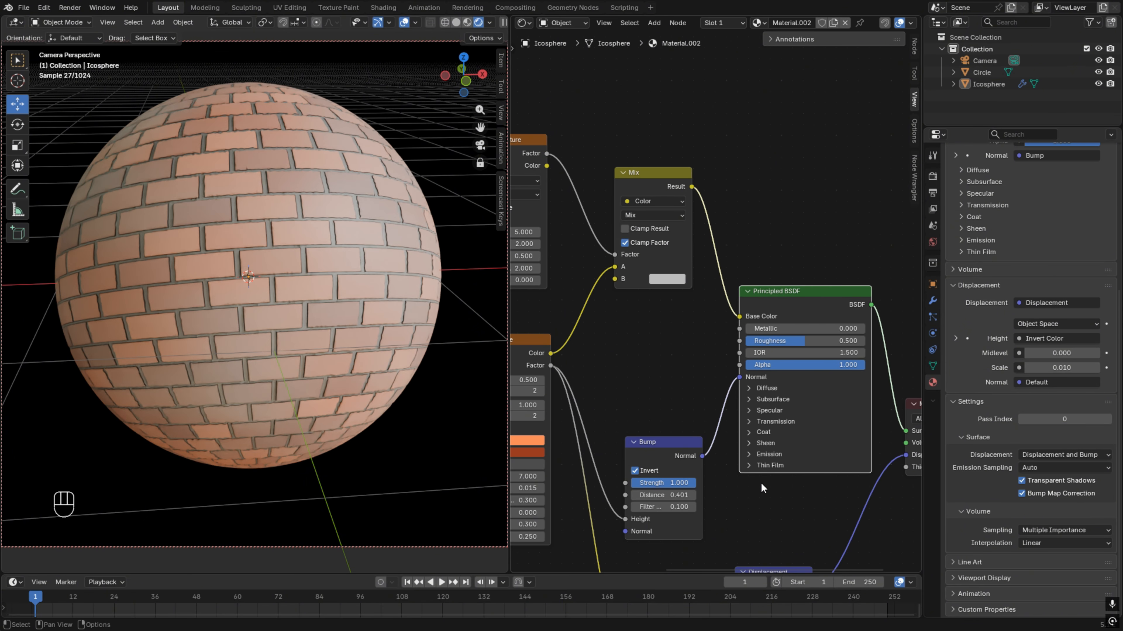
Darken the Mix node's B color to a near-black grey by lowering its Value
scroll(761, 483, "down", 2)
middle_click_drag(761, 484, 773, 372)
middle_click_drag(670, 242, 659, 335)
left_click(678, 290)
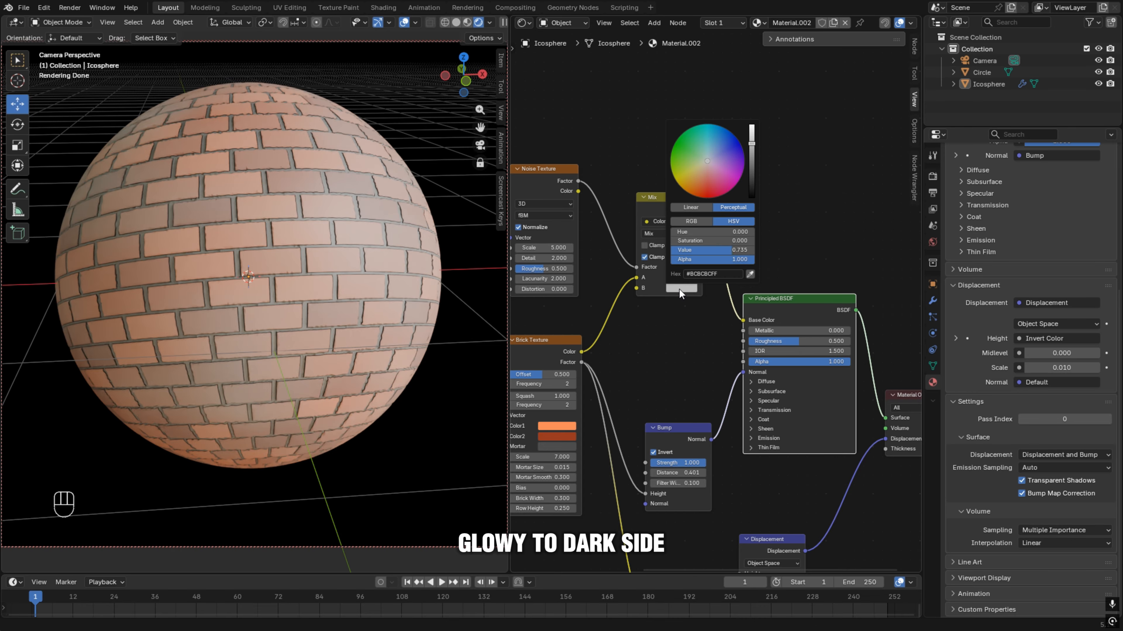
left_click_drag(725, 250, 676, 250)
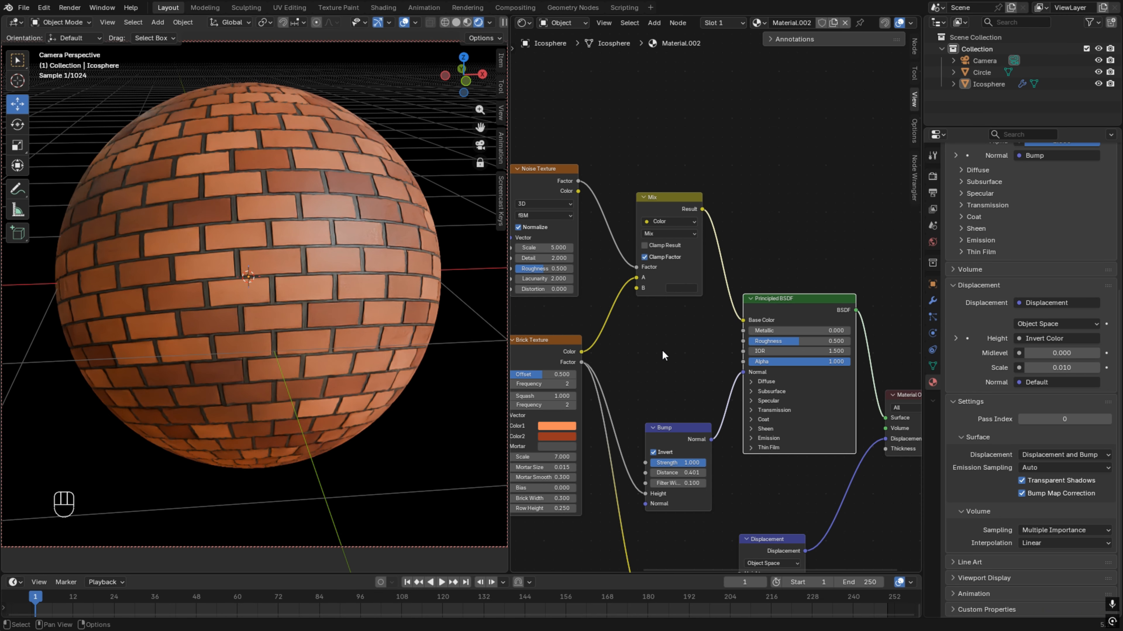
Duplicate the Bump node, insert the copy before the Principled BSDF's Normal, and feed its Height from the Noise Texture's Factor
middle_click_drag(660, 372, 645, 275)
left_click(669, 335)
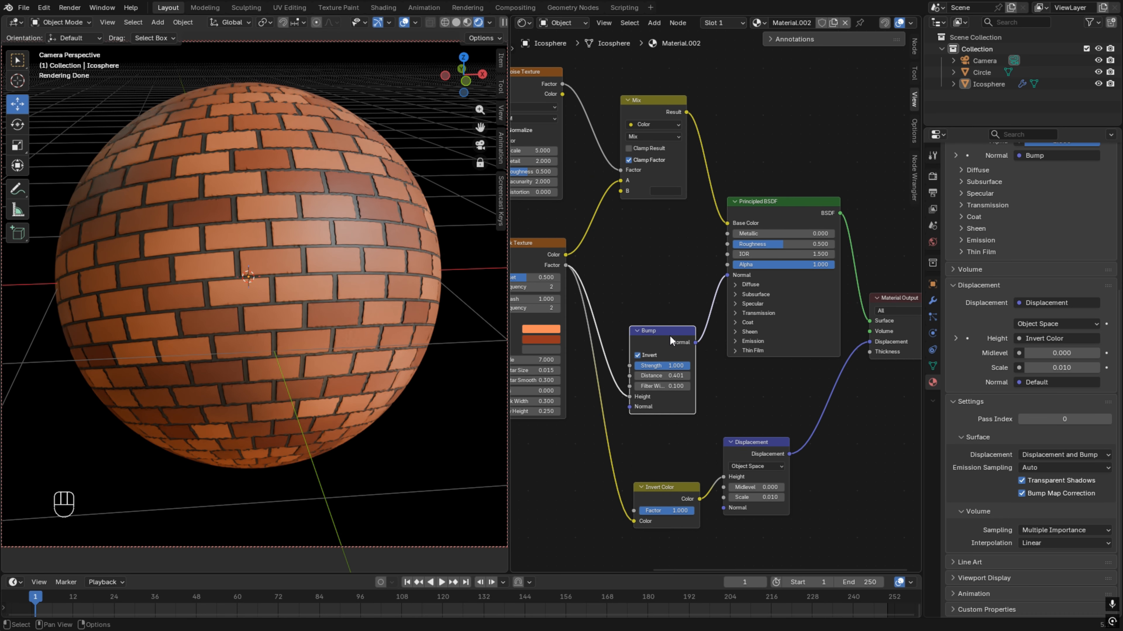
key("shift+d")
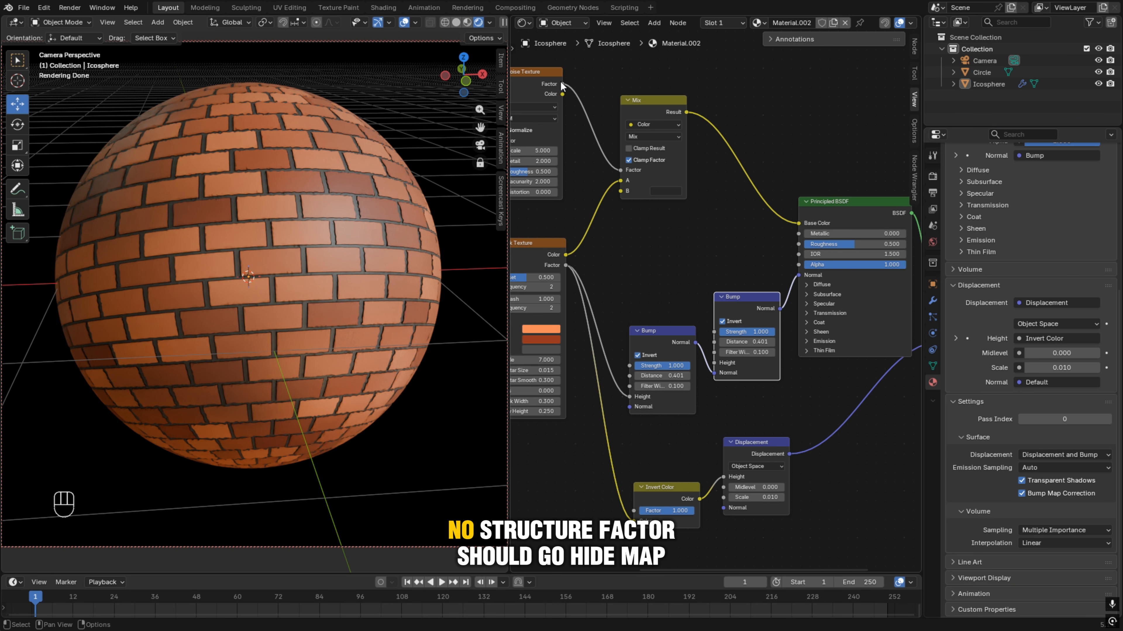
left_click_drag(561, 84, 708, 359)
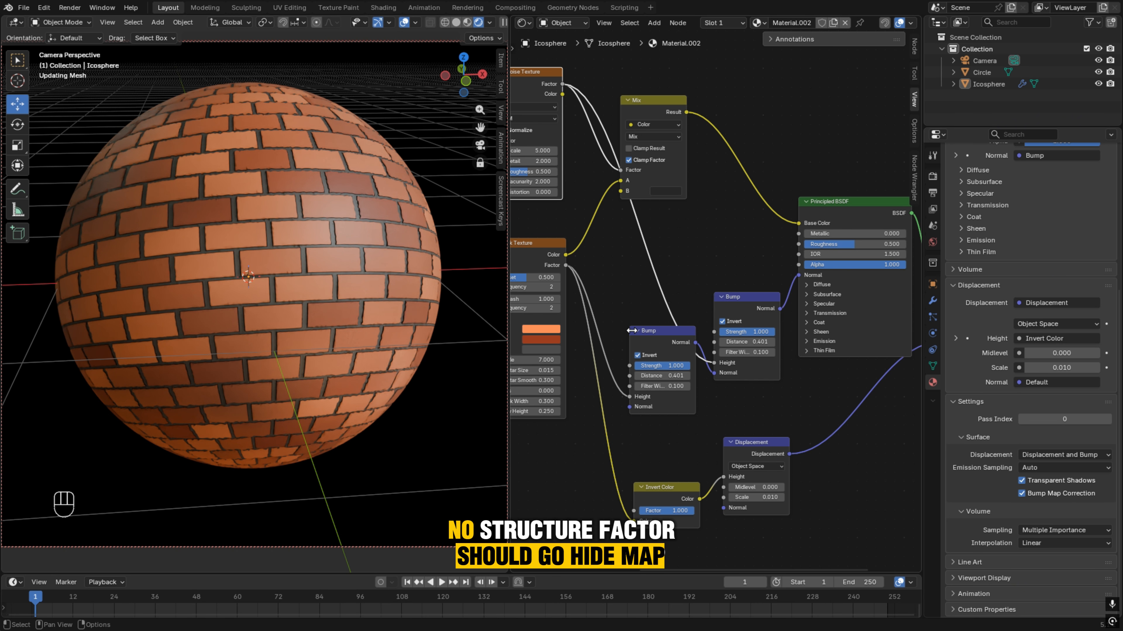
Tidy the node layout by moving the Brick Texture and Mapping nodes away from the Bump nodes
scroll(626, 274, "down", 1)
middle_click_drag(626, 274, 712, 332)
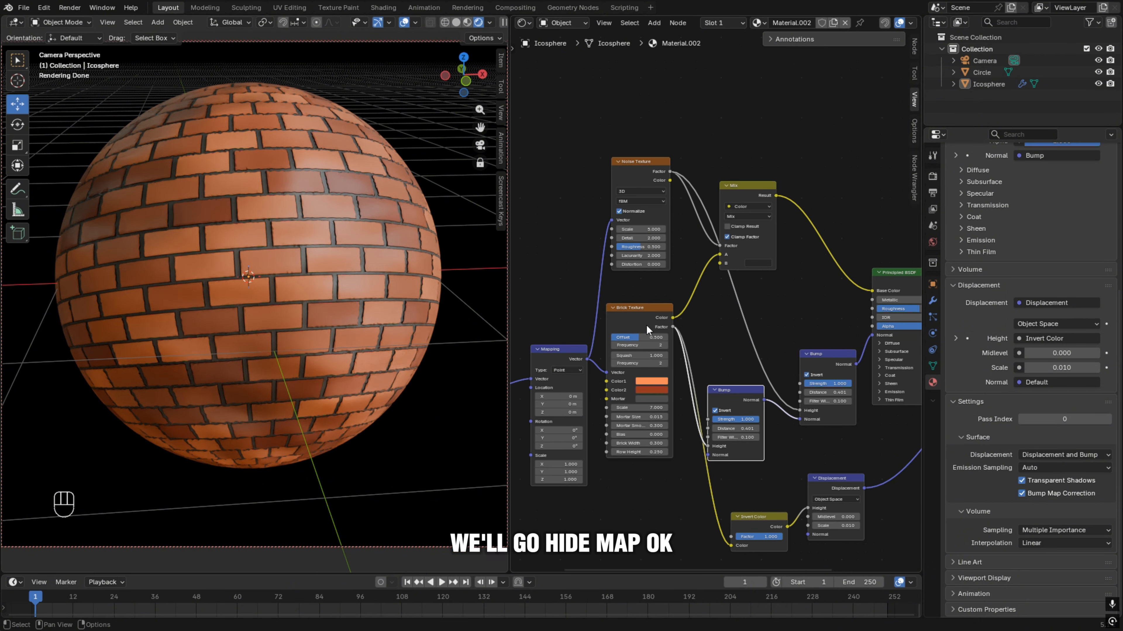
left_click_drag(640, 317, 634, 321)
left_click(537, 349)
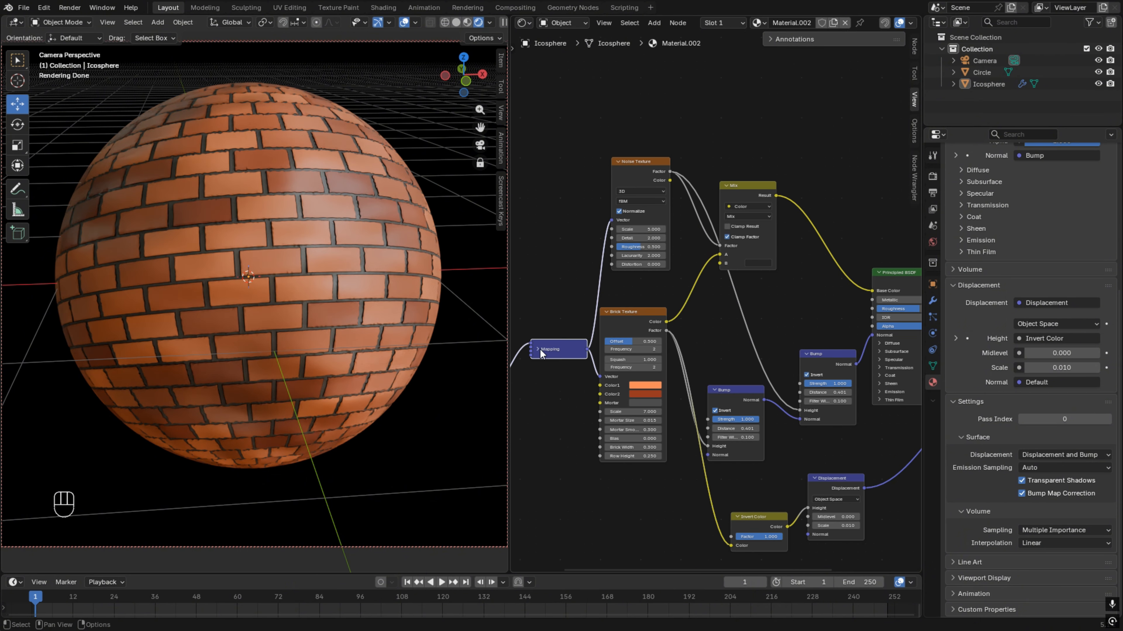
left_click(538, 350)
left_click_drag(549, 350, 525, 343)
left_click_drag(624, 328, 612, 329)
Set the Noise Texture's Scale to 10.100 and check the brick surface up close
scroll(722, 326, "up", 1)
middle_click_drag(729, 323, 723, 363)
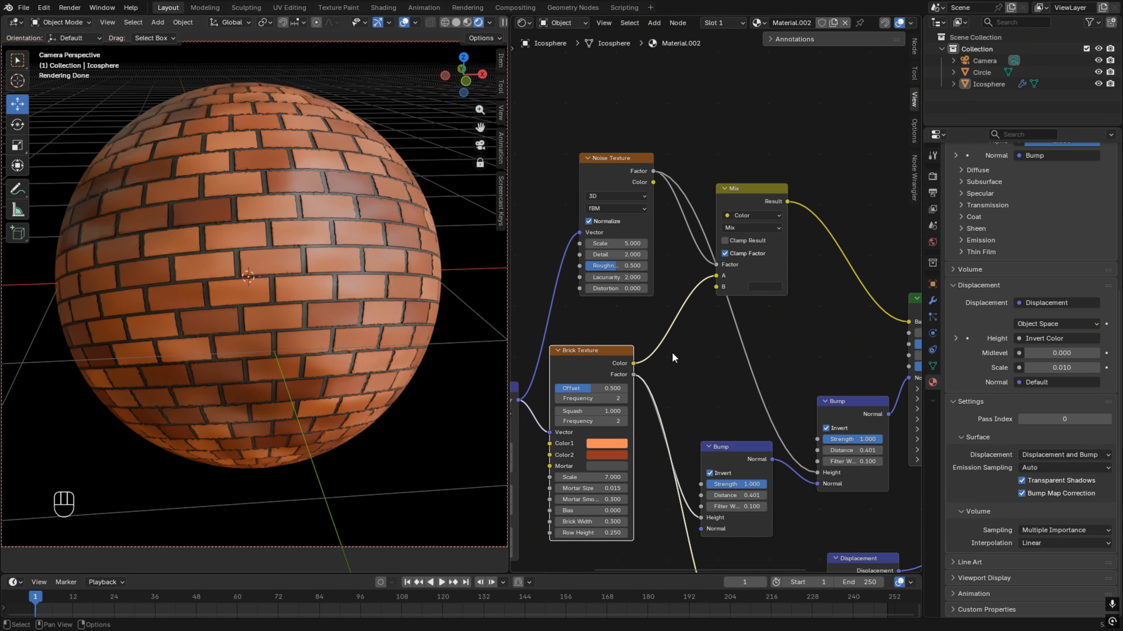
scroll(672, 352, "up", 2)
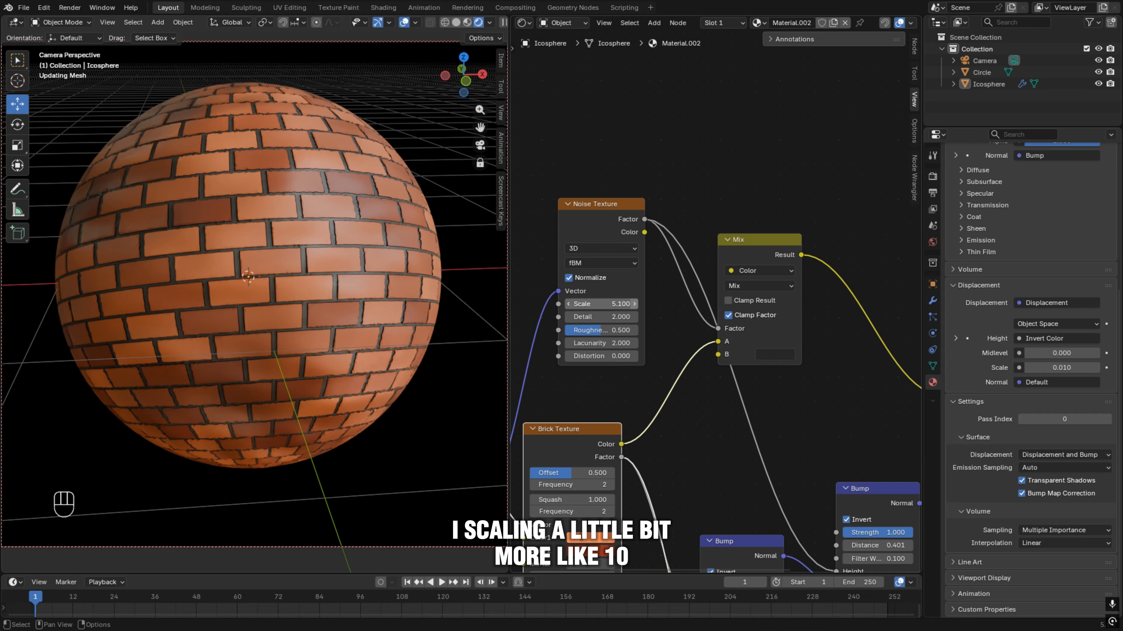
mouse_move(631, 304)
left_mouse_down()
mouse_move(678, 306)
mouse_move(612, 304)
left_mouse_up()
scroll(340, 263, "up", 3)
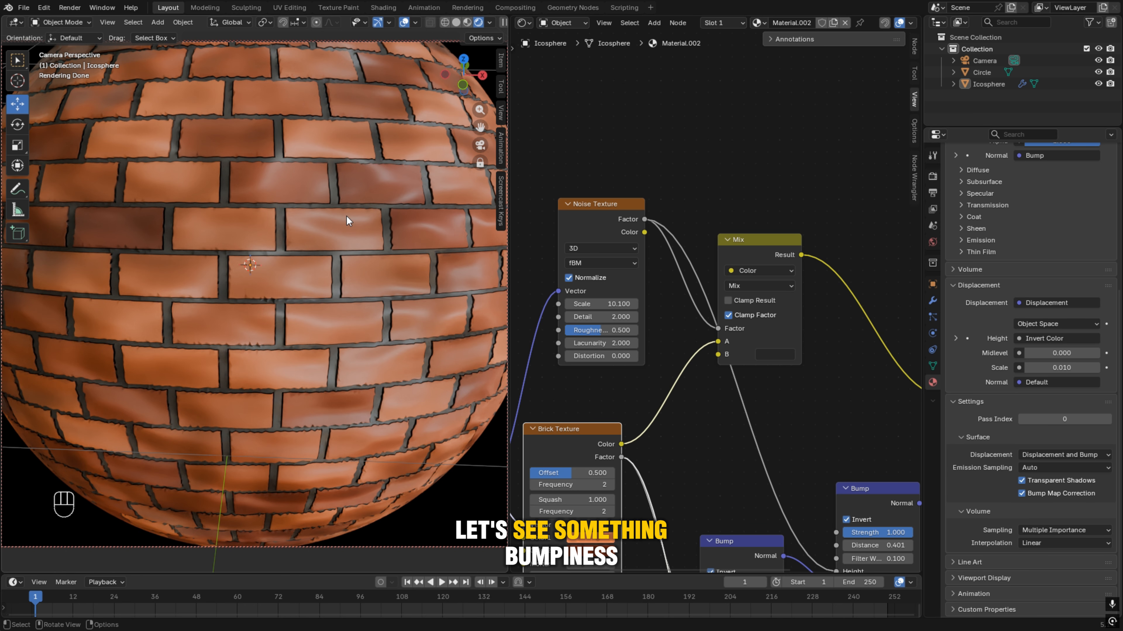
Disable Invert on the second Bump node, the one driven by the Noise Texture
scroll(348, 224, "down", 3)
middle_click_drag(693, 430, 605, 283)
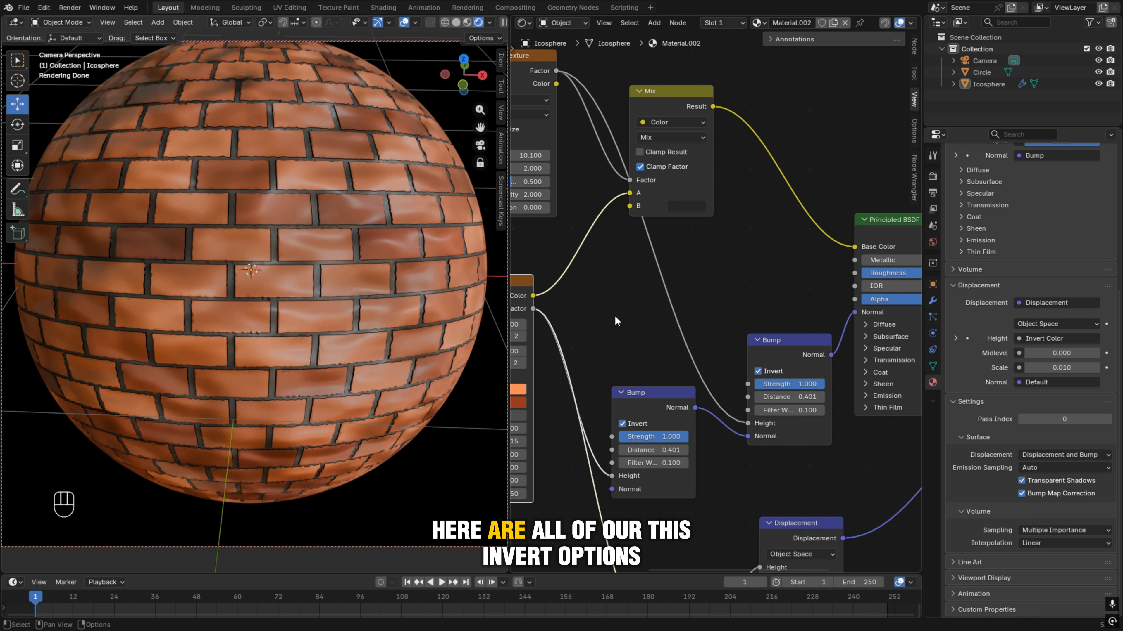
left_click(759, 371)
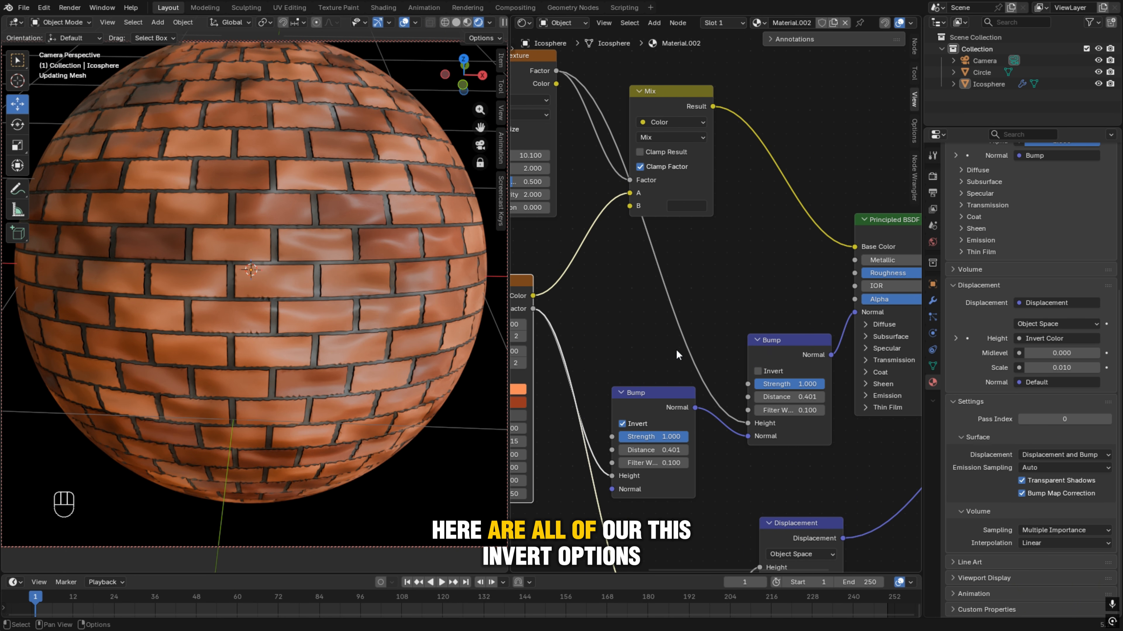
Set the Noise Texture's Detail to 15.000 and inspect the rougher brick surface up close
scroll(611, 325, "up", 5)
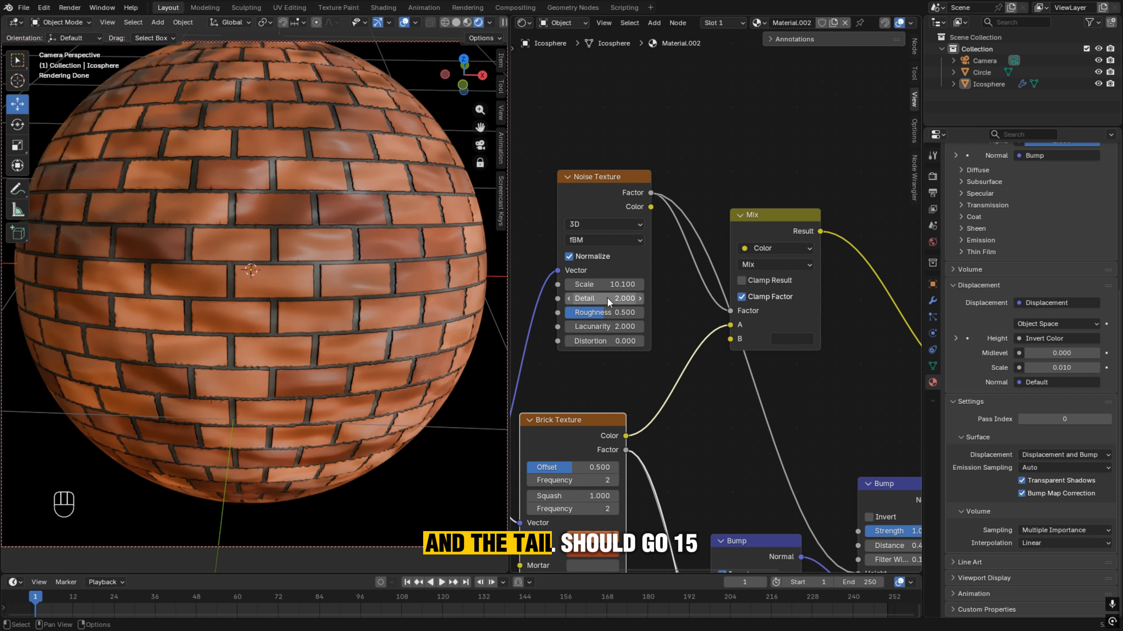
left_click_drag(607, 298, 632, 299)
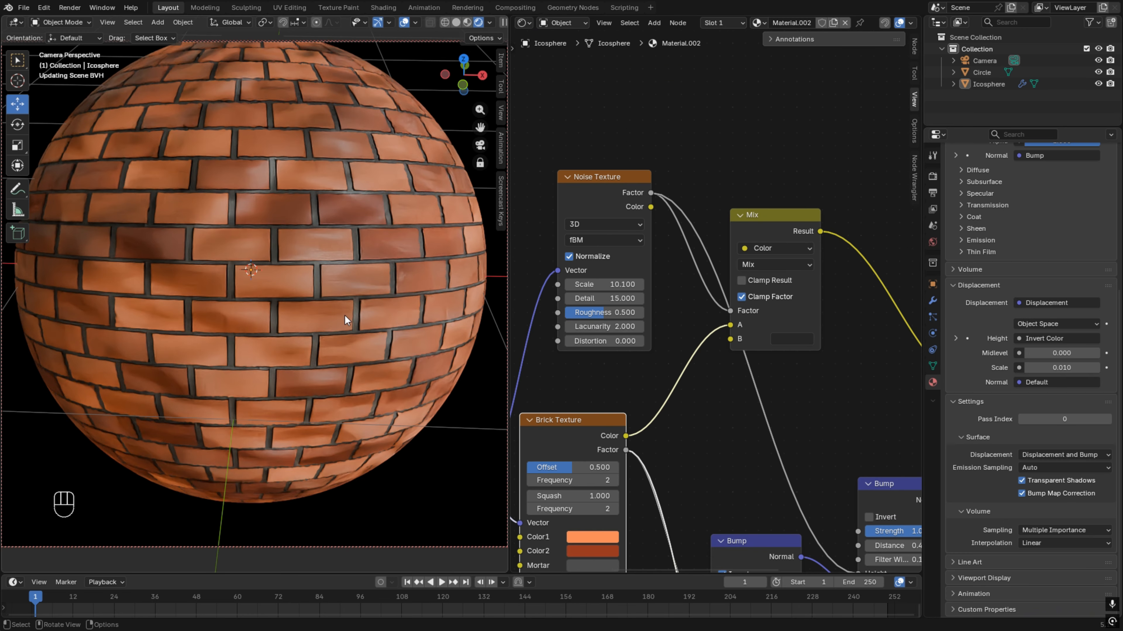
scroll(344, 316, "up", 4)
scroll(338, 318, "down", 4)
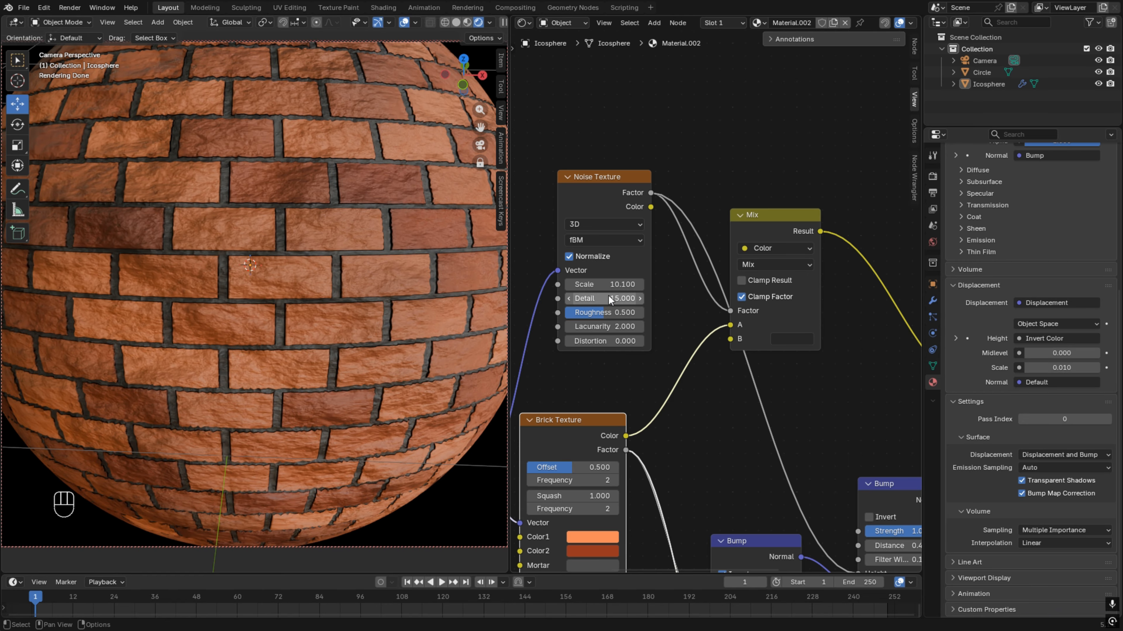
Set the Noise Texture's Roughness to 0.556 and check the whole sphere from a slightly different angle
left_click_drag(597, 308, 601, 307)
scroll(367, 346, "down", 4)
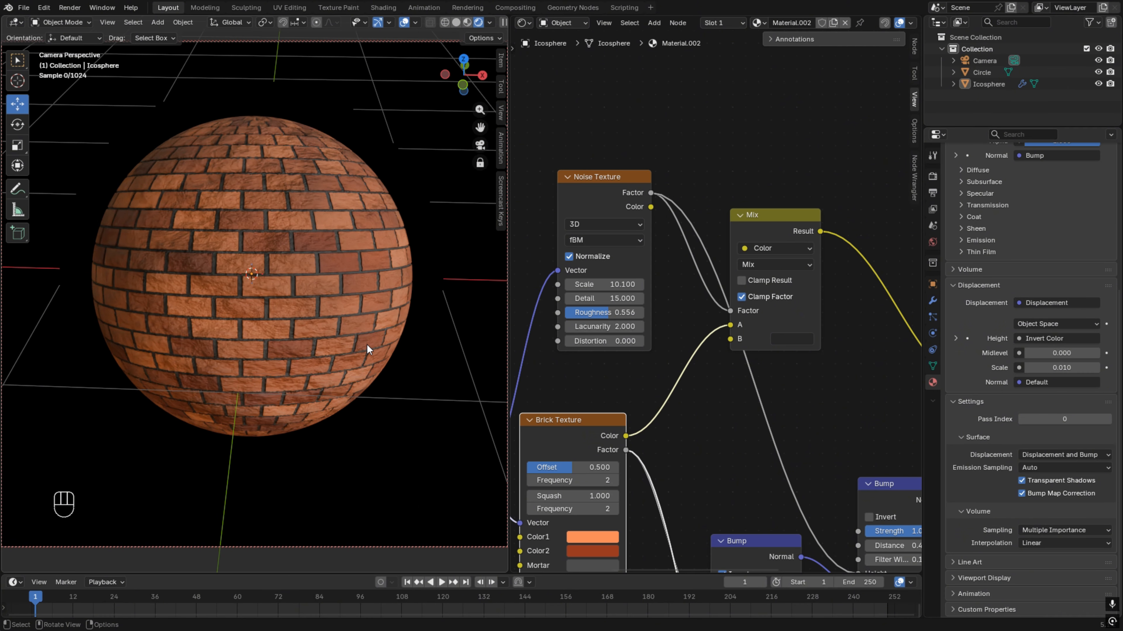
scroll(366, 344, "up", 2)
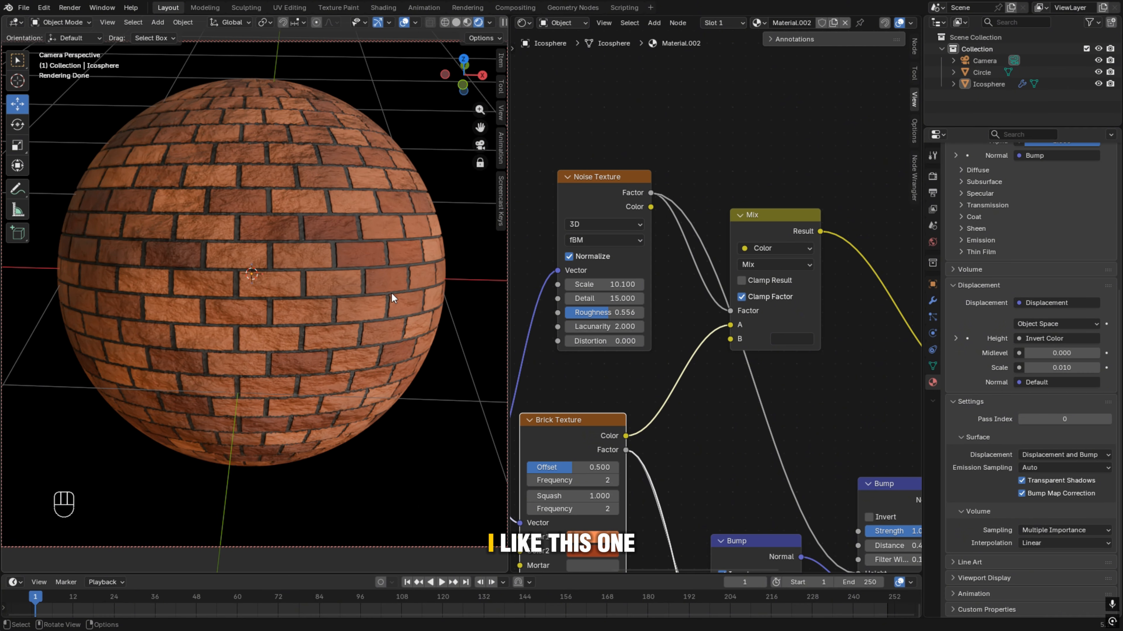
mouse_move(391, 293)
middle_mouse_down()
mouse_move(371, 268)
mouse_move(380, 277)
middle_mouse_up()
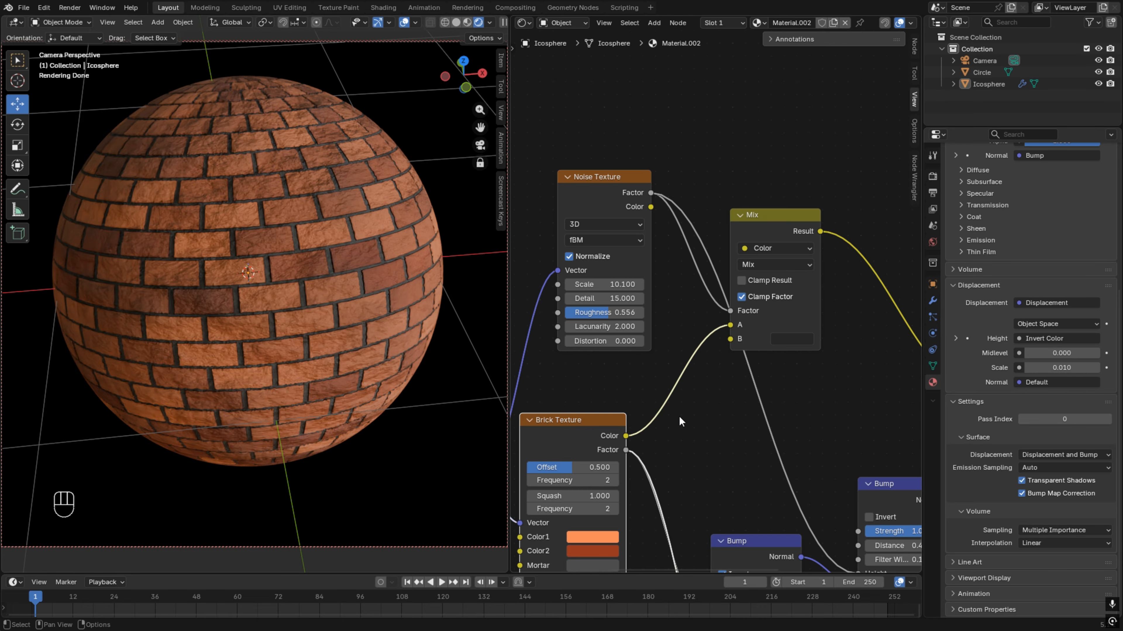
Lighten the Brick Texture's Mortar color to a mid grey with Value 0.409
scroll(680, 424, "up", 3)
middle_click_drag(682, 428, 708, 241)
scroll(700, 329, "down", 3)
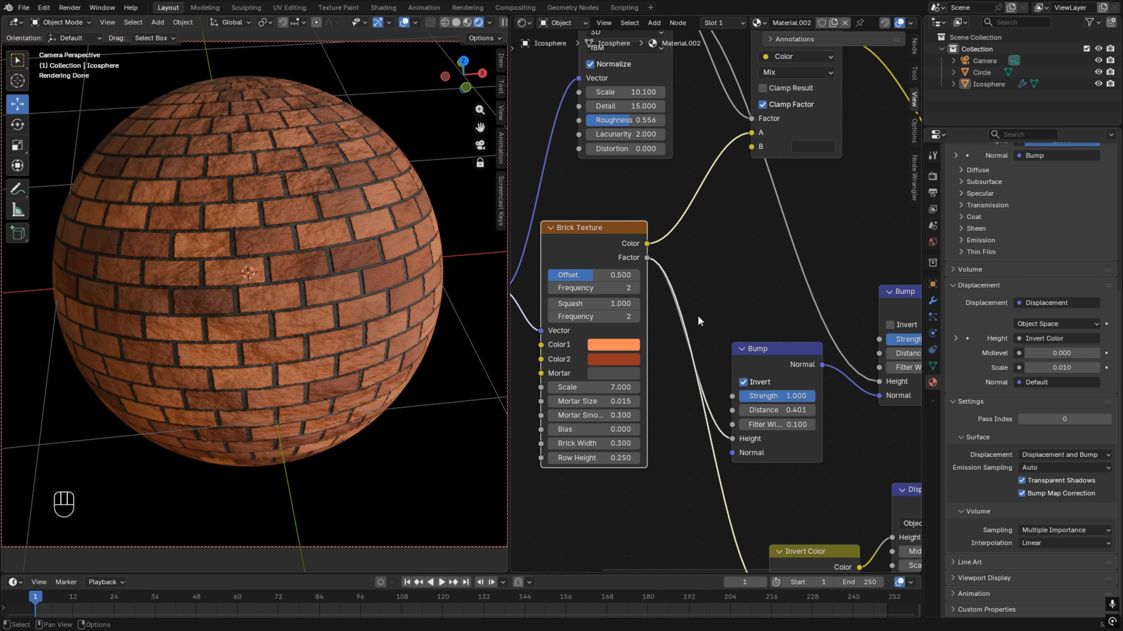
left_click(626, 375)
left_click_drag(654, 322, 645, 322)
left_click_drag(705, 215, 704, 210)
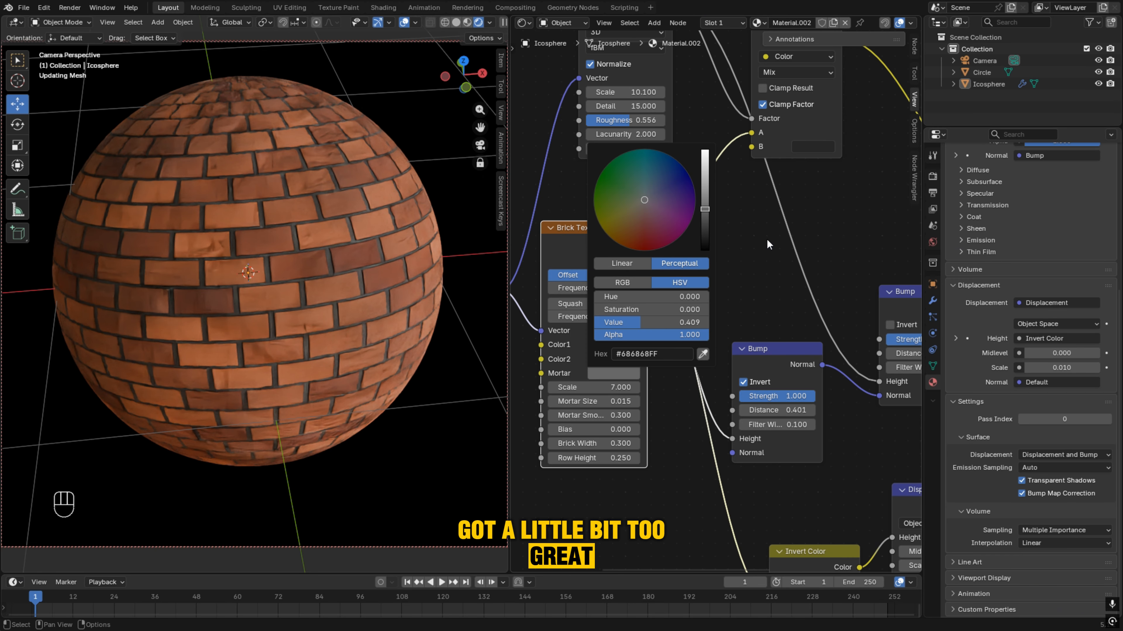
scroll(719, 279, "down", 2)
Set the Noise Texture's Scale to 7.700 and inspect the bricks up close
middle_click_drag(719, 279, 695, 403)
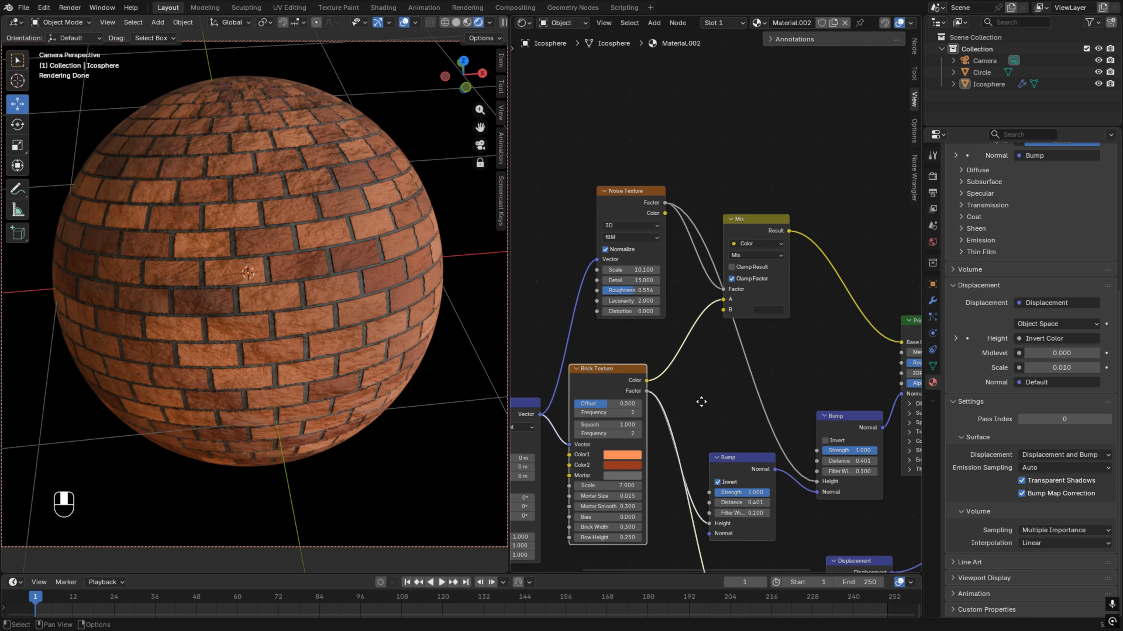
scroll(607, 329, "up", 1)
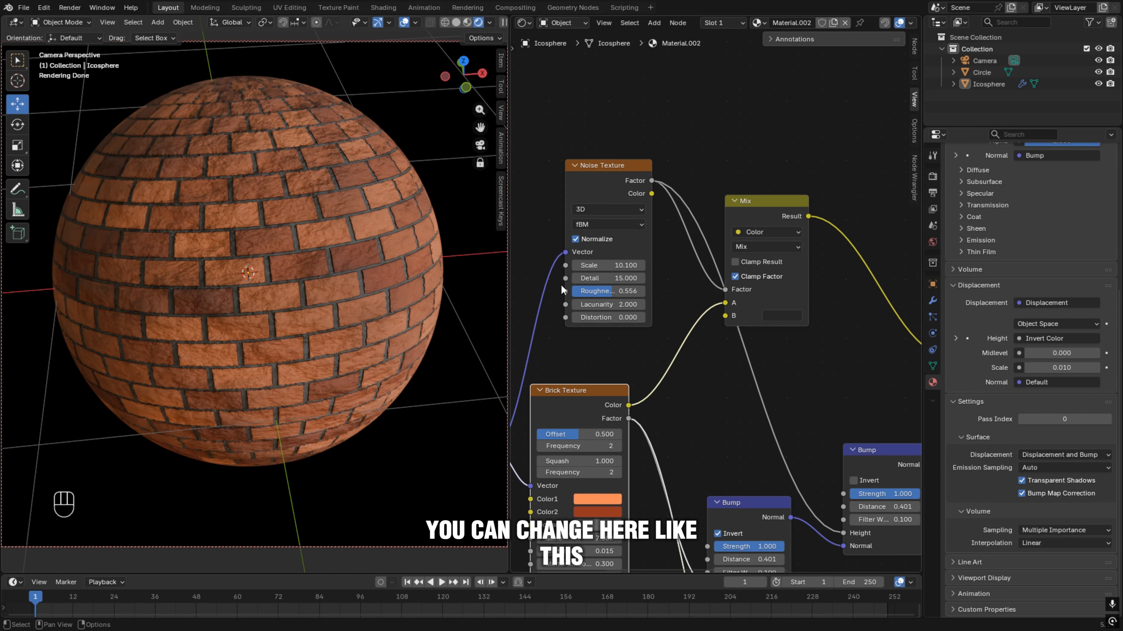
left_click_drag(608, 265, 569, 265)
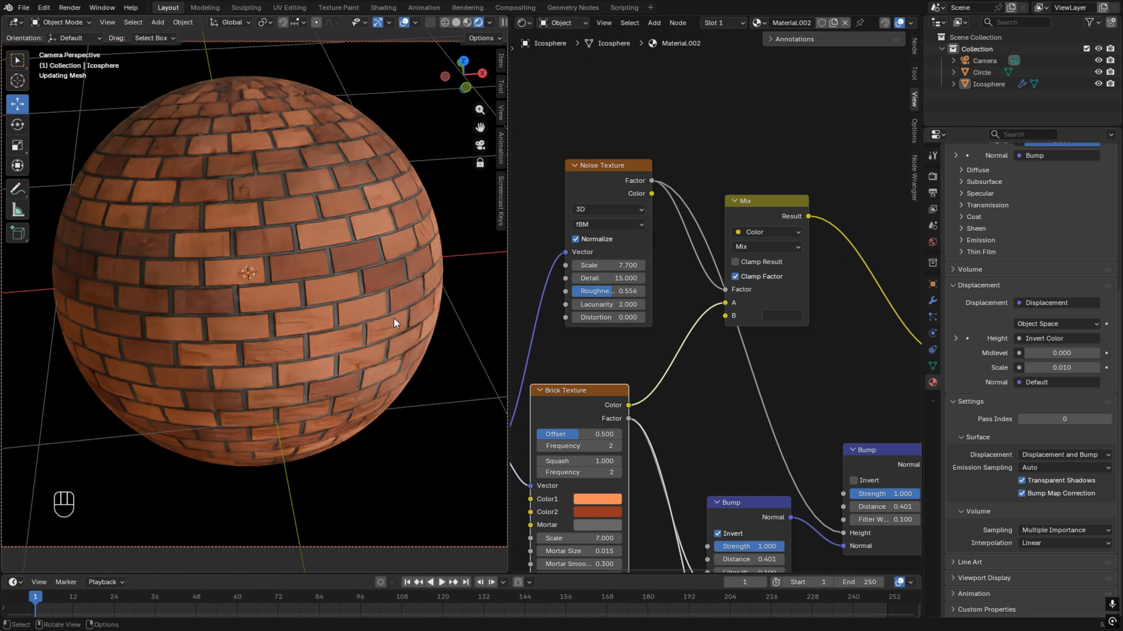
scroll(340, 319, "up", 6)
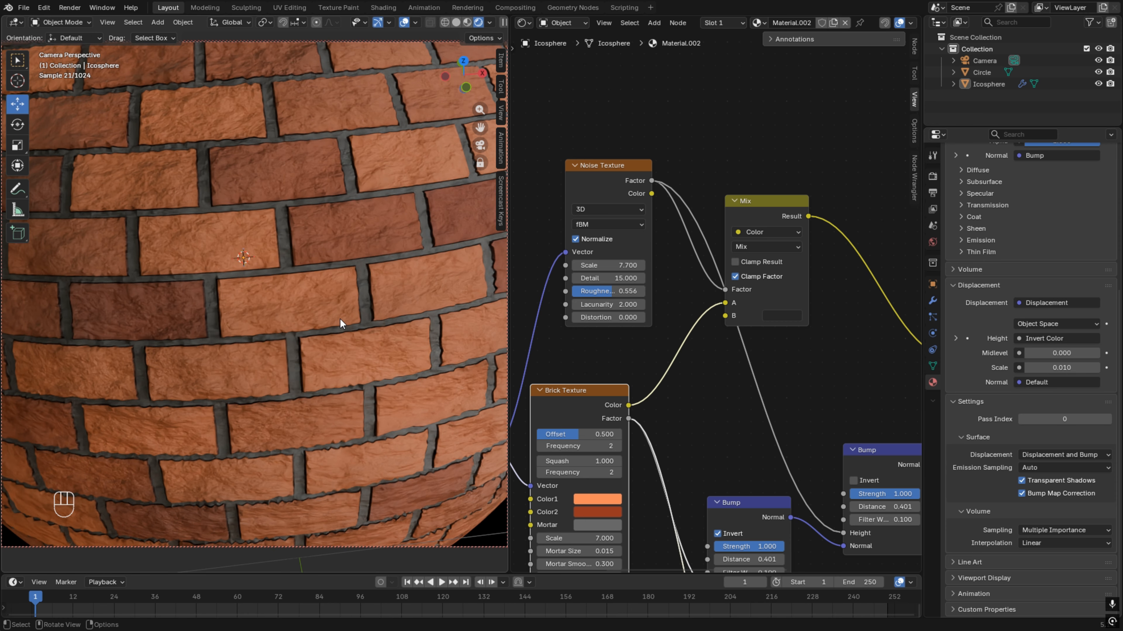
Rearrange the Mix and Noise Texture nodes to free up space in the upper part of the node graph
scroll(425, 340, "down", 6)
scroll(634, 388, "down", 2)
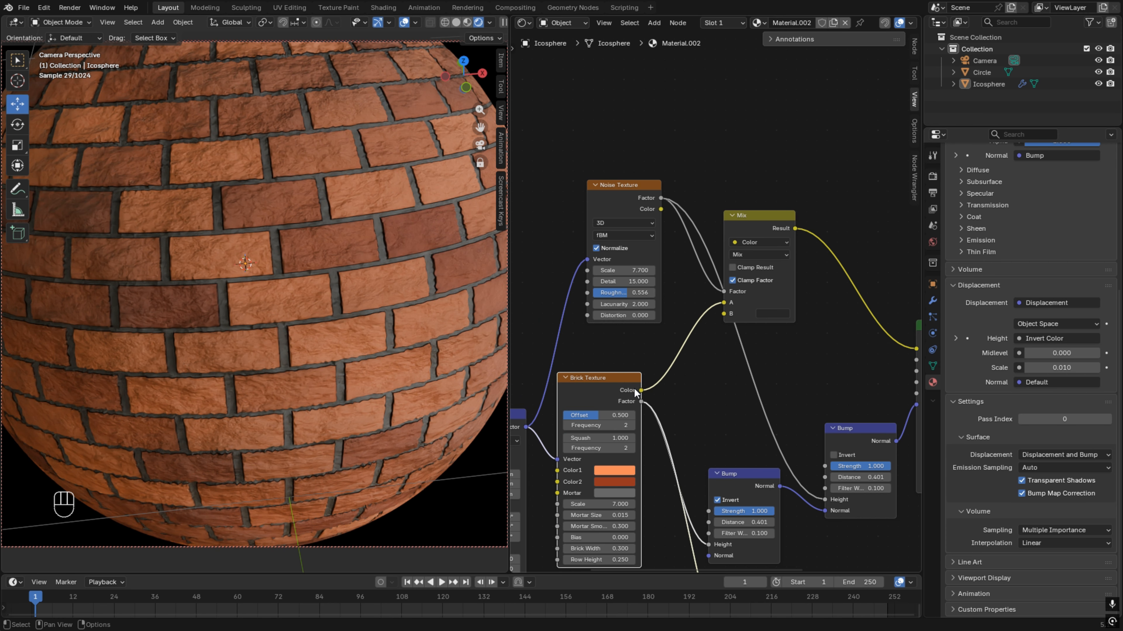
middle_click_drag(635, 389, 568, 377)
left_click_drag(639, 190, 666, 173)
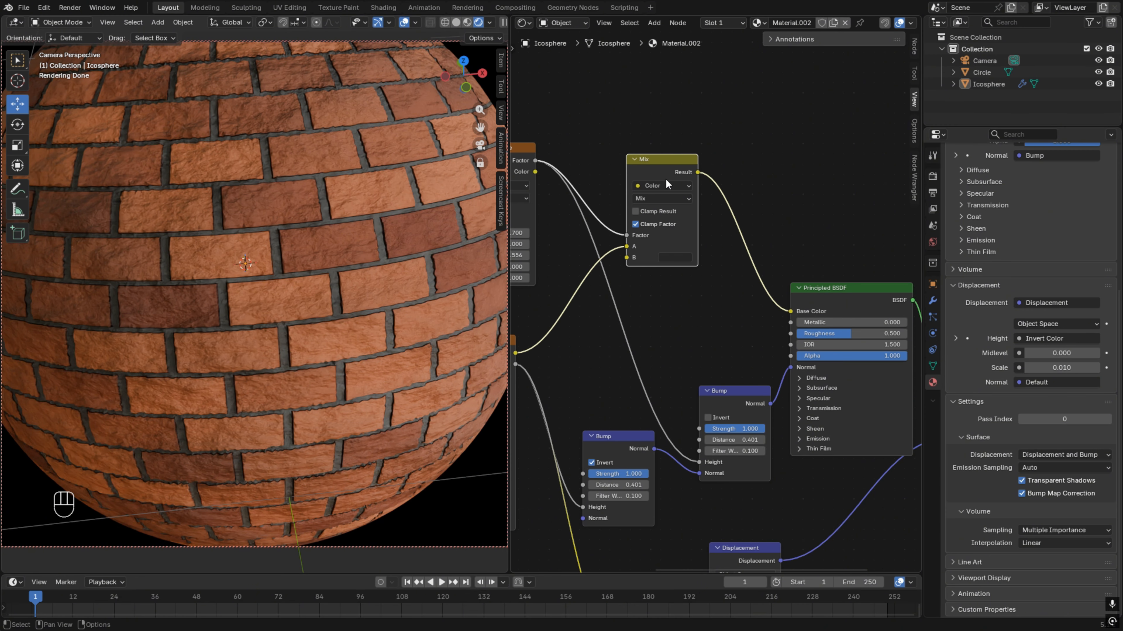
scroll(633, 327, "down", 3)
middle_click_drag(631, 331, 643, 377)
left_click_drag(556, 244, 553, 250)
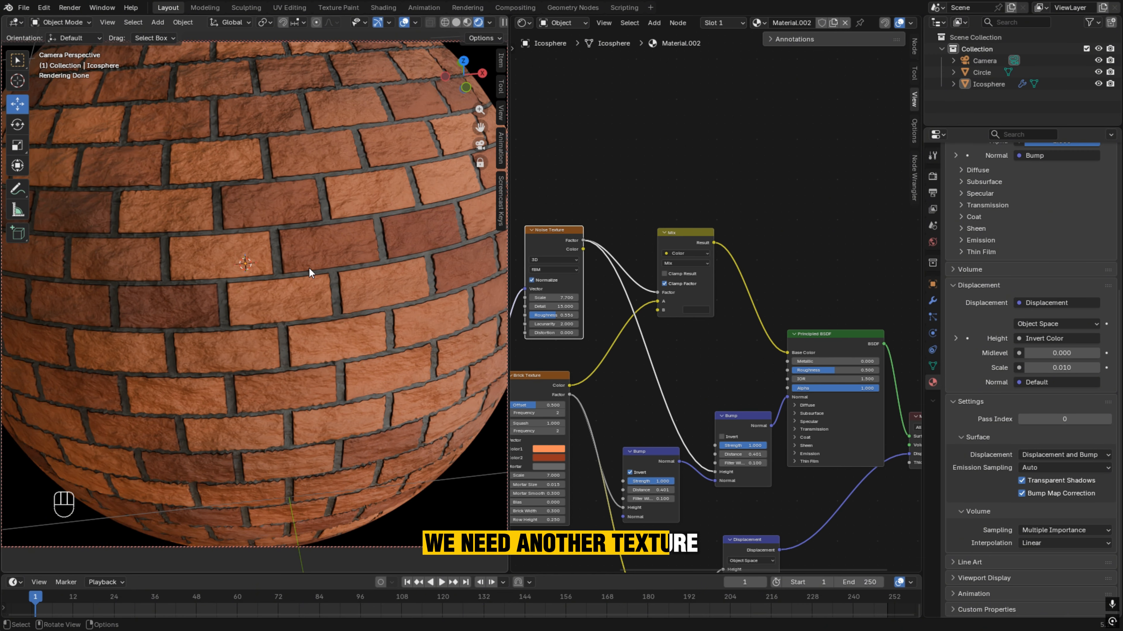
Check the whole sphere, then shift the Mix node and the Bump node feeding the Principled BSDF slightly upward
scroll(316, 328, "down", 4)
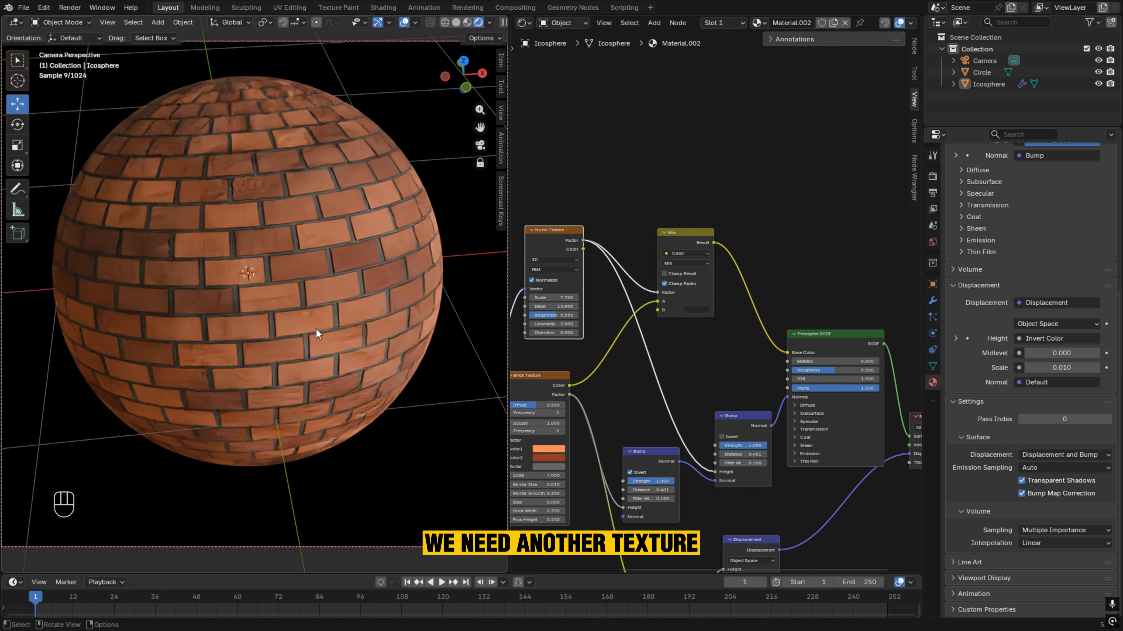
left_click_drag(477, 126, 490, 147)
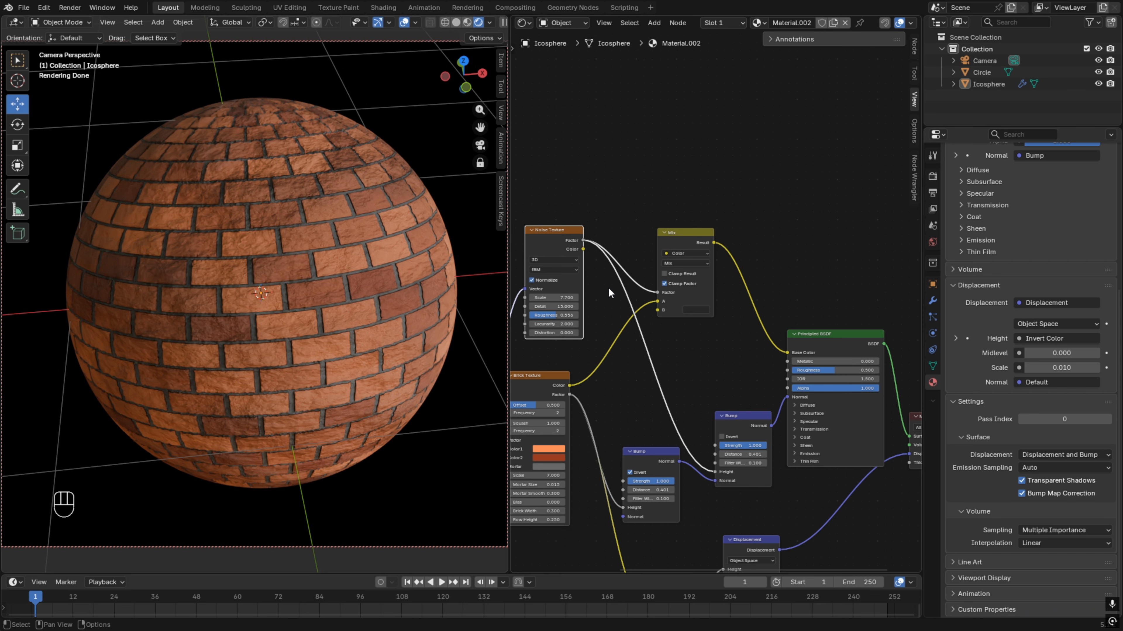
scroll(608, 287, "up", 3)
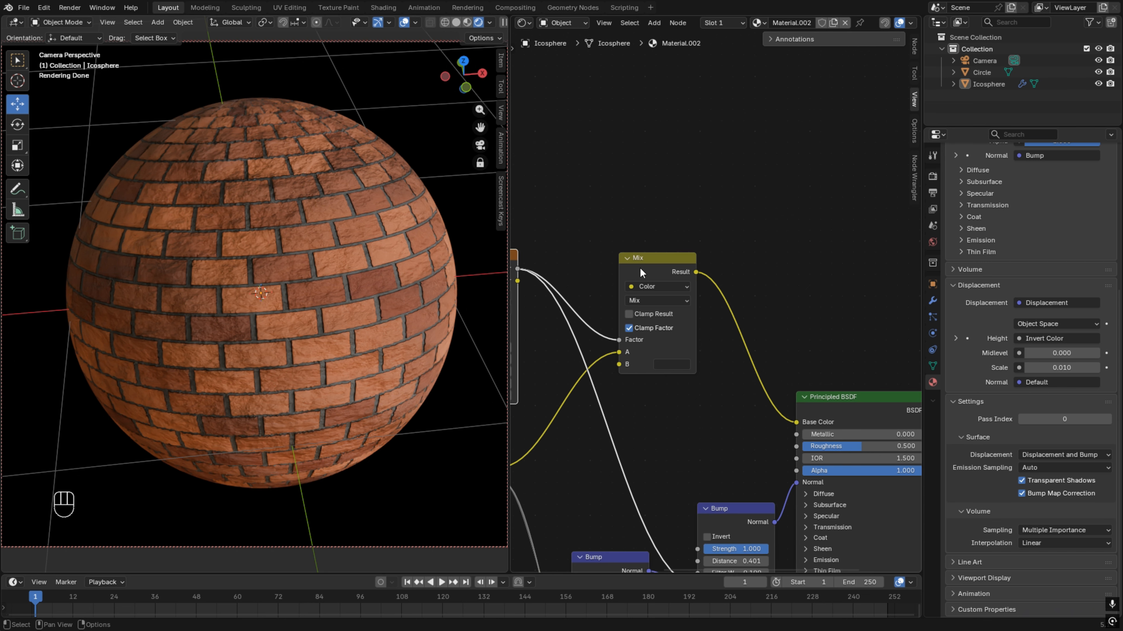
left_click_drag(640, 269, 643, 258)
left_click_drag(724, 508, 713, 461)
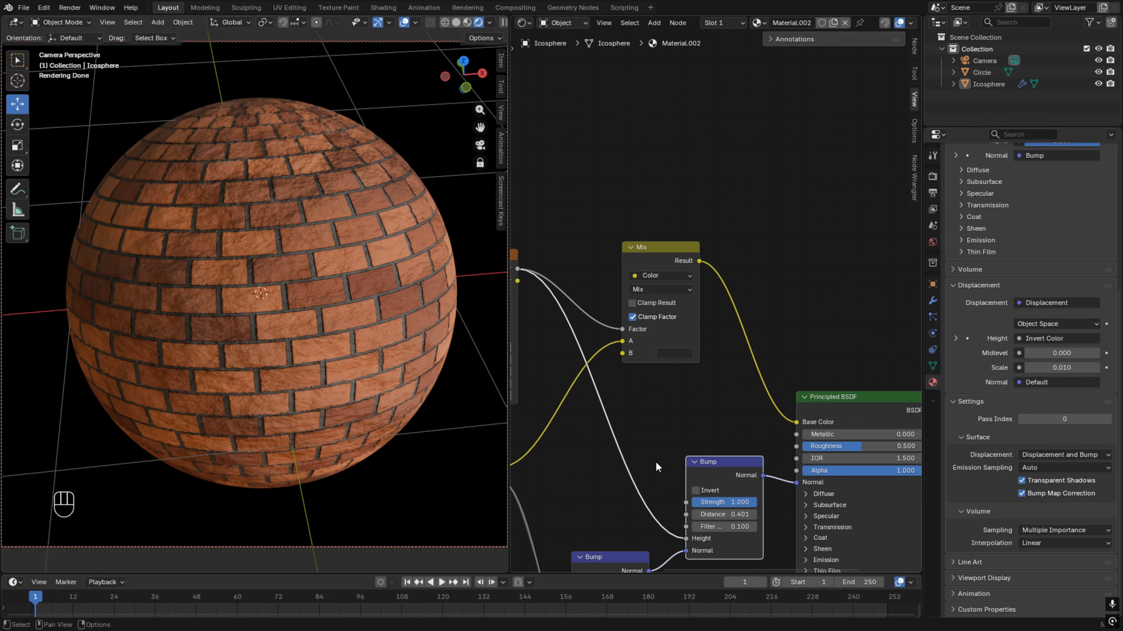
middle_click_drag(648, 458, 627, 437)
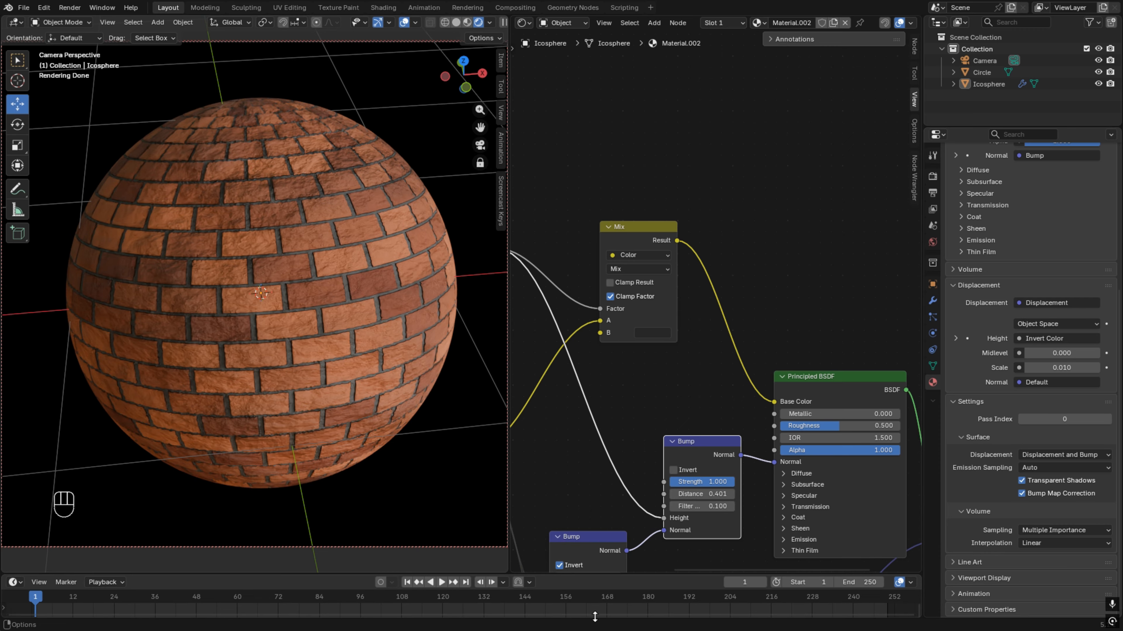
Switch to Photos, examine the reference renders Untibrick2 png.png and Untibrick png.png, then return to Blender
key("super")
mouse_move(731, 617)
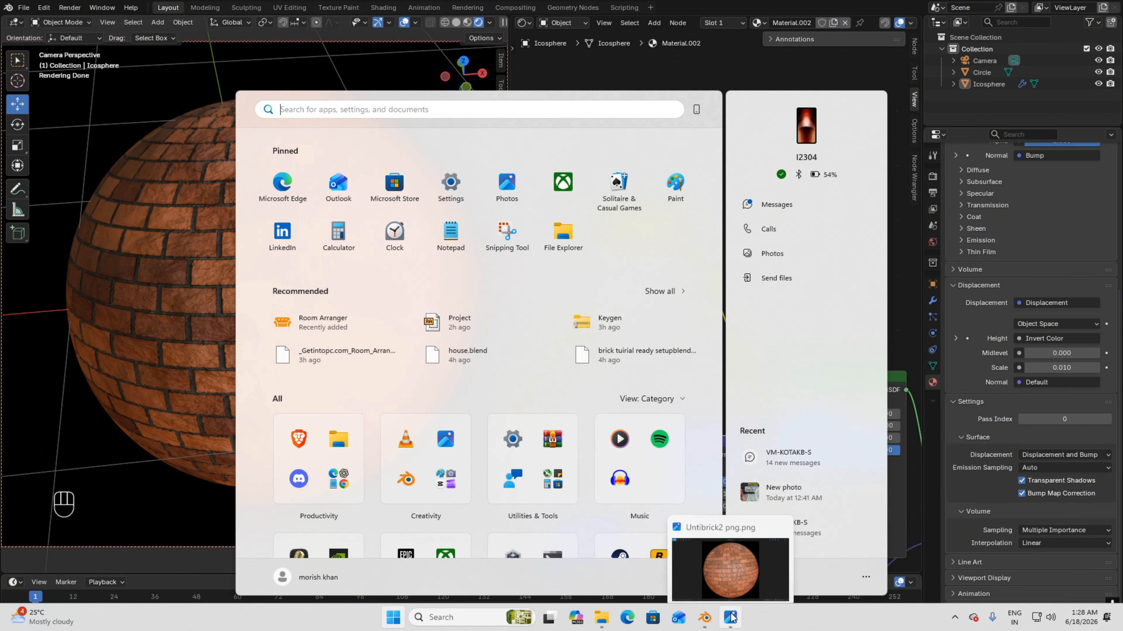
left_click(718, 561)
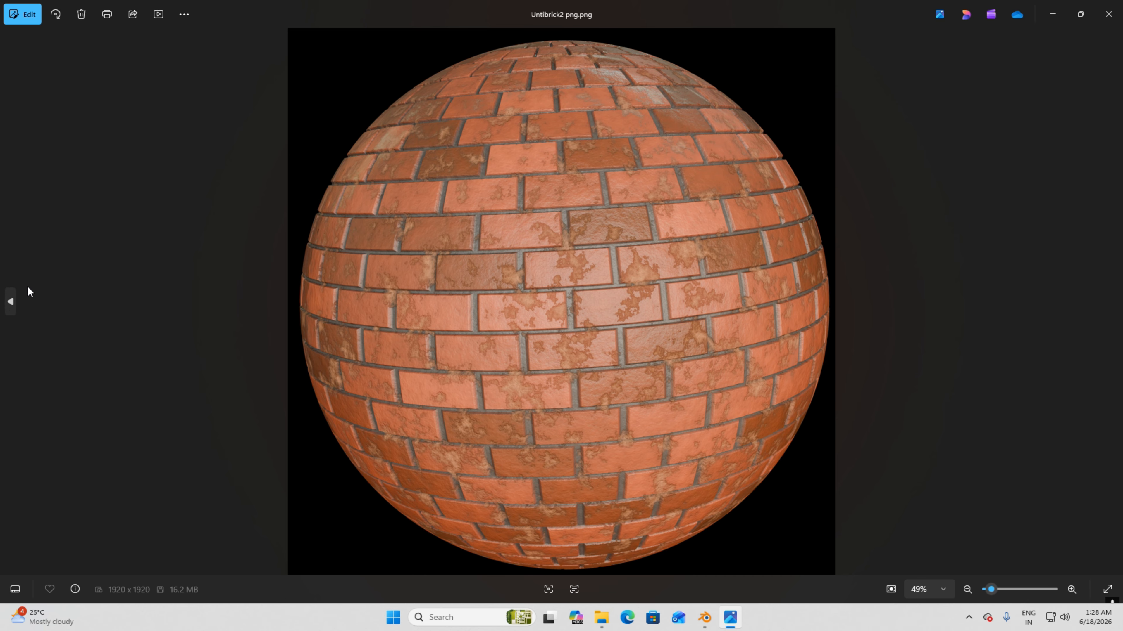
left_click(11, 302)
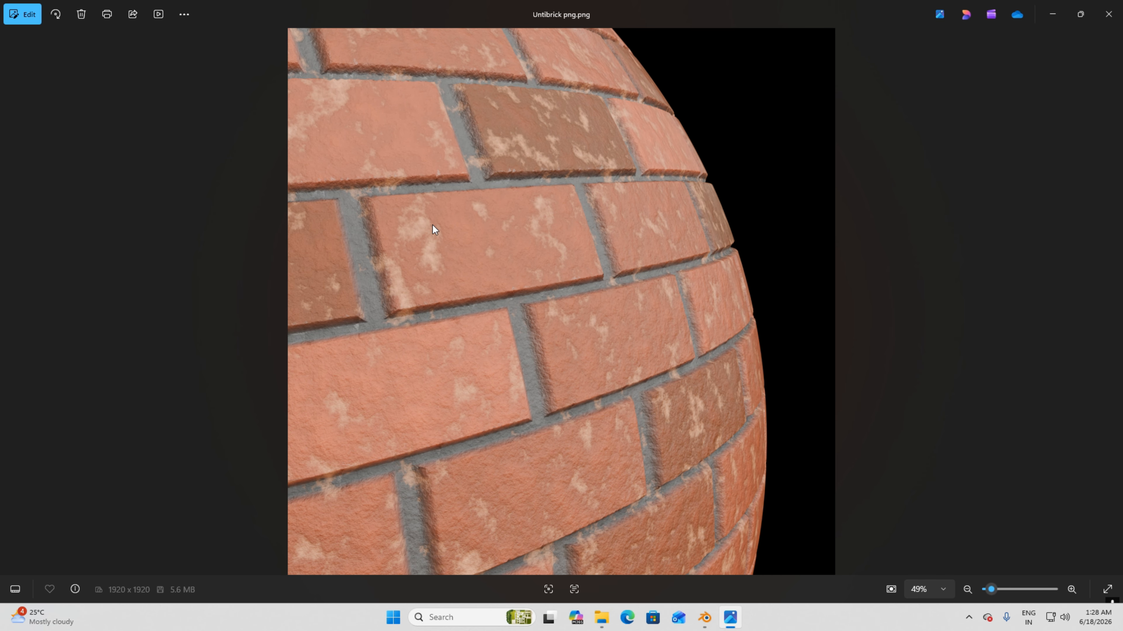
left_click(1052, 21)
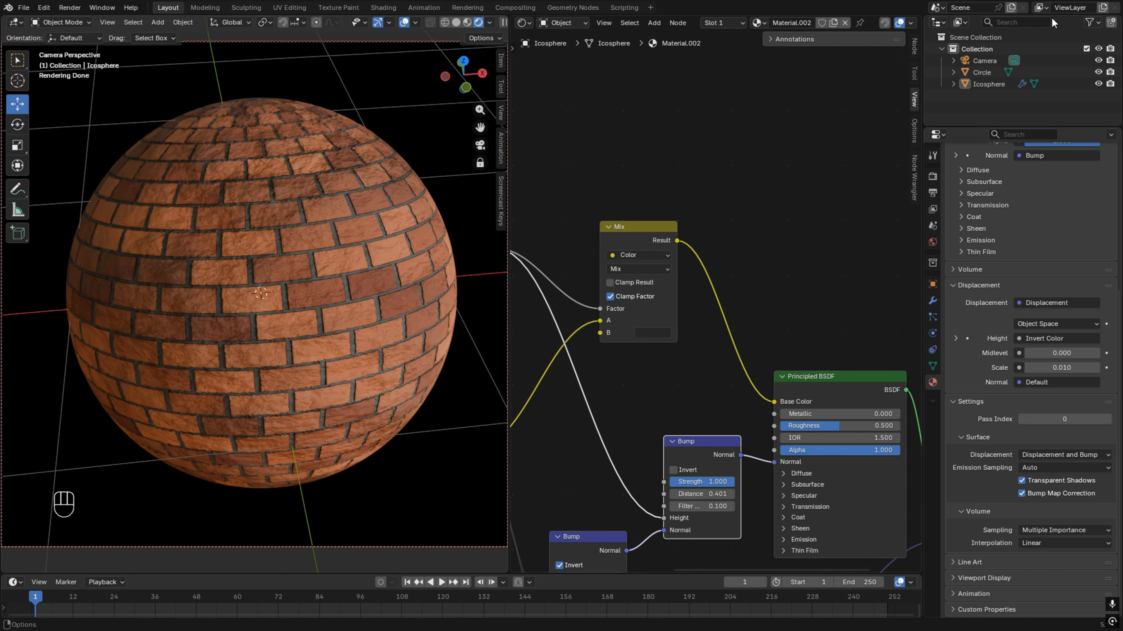
Duplicate the Noise Texture node and place the copy above the original
middle_click_drag(734, 256, 787, 351)
scroll(751, 324, "down", 4)
left_click(569, 349)
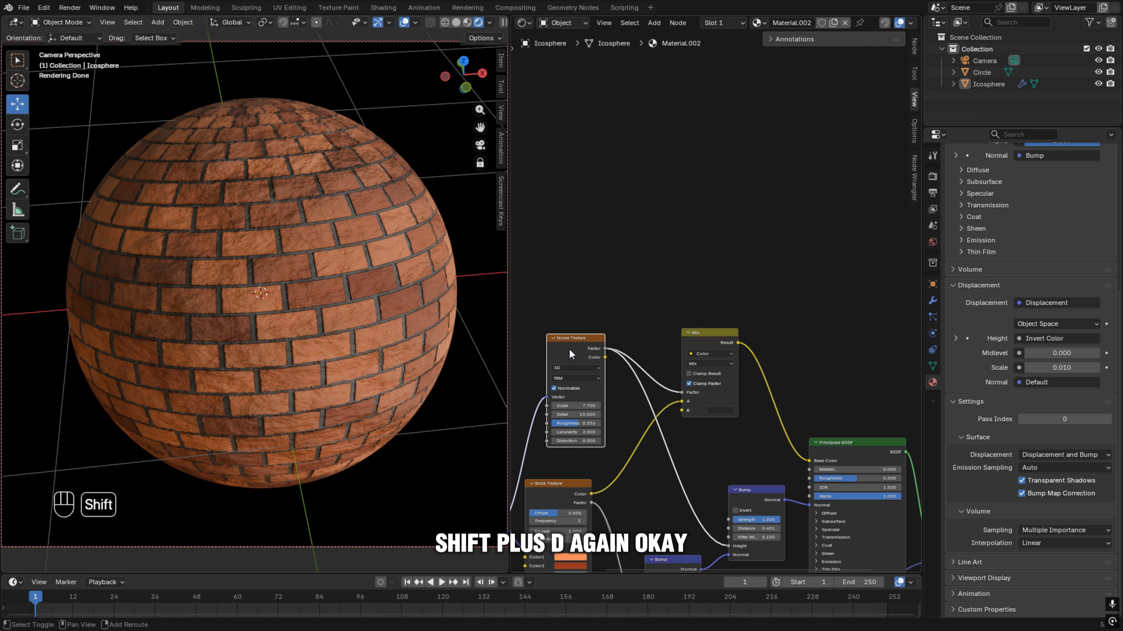
key("shift+d")
left_click(581, 227)
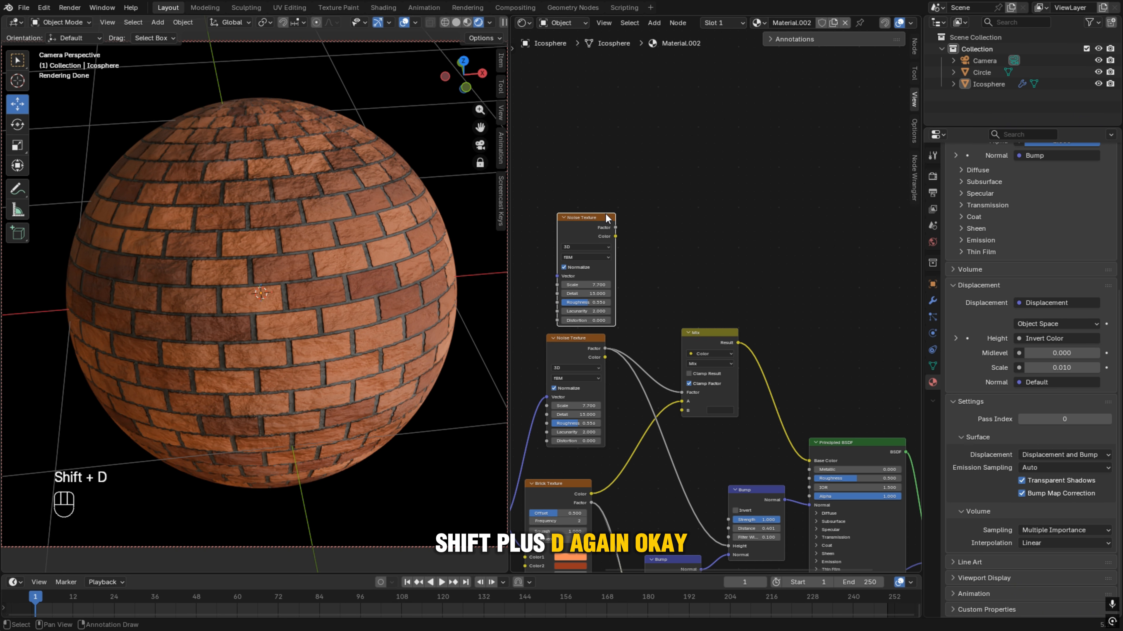
Duplicate the color Mix node and place the copy above the original
scroll(693, 254, "up", 1)
middle_click_drag(693, 255, 662, 261)
left_click(684, 353)
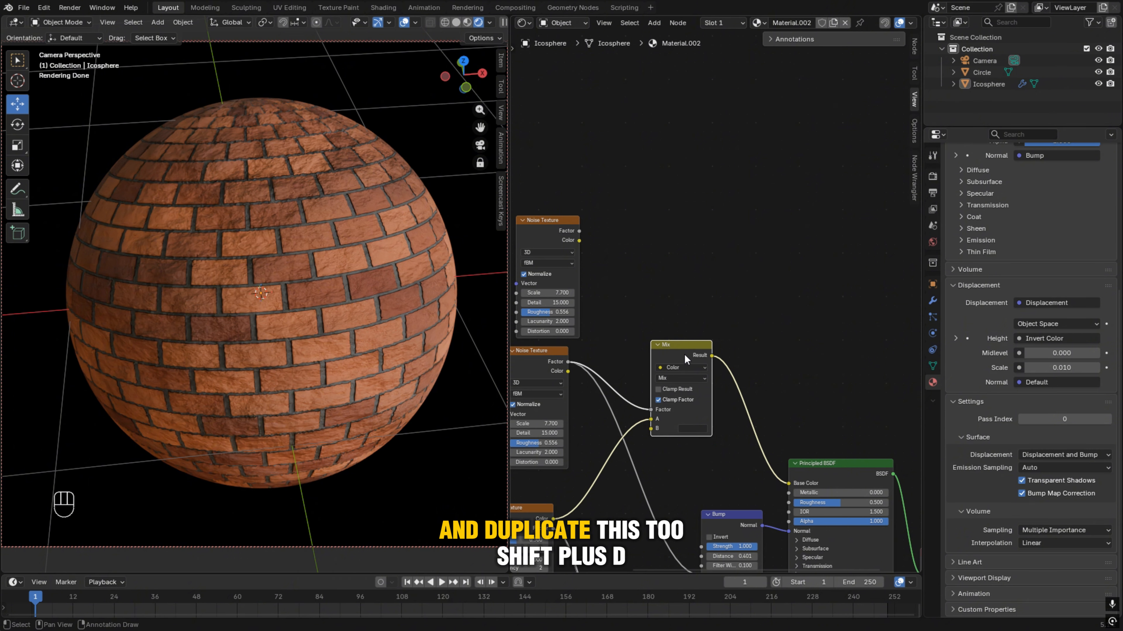
key("shift+d")
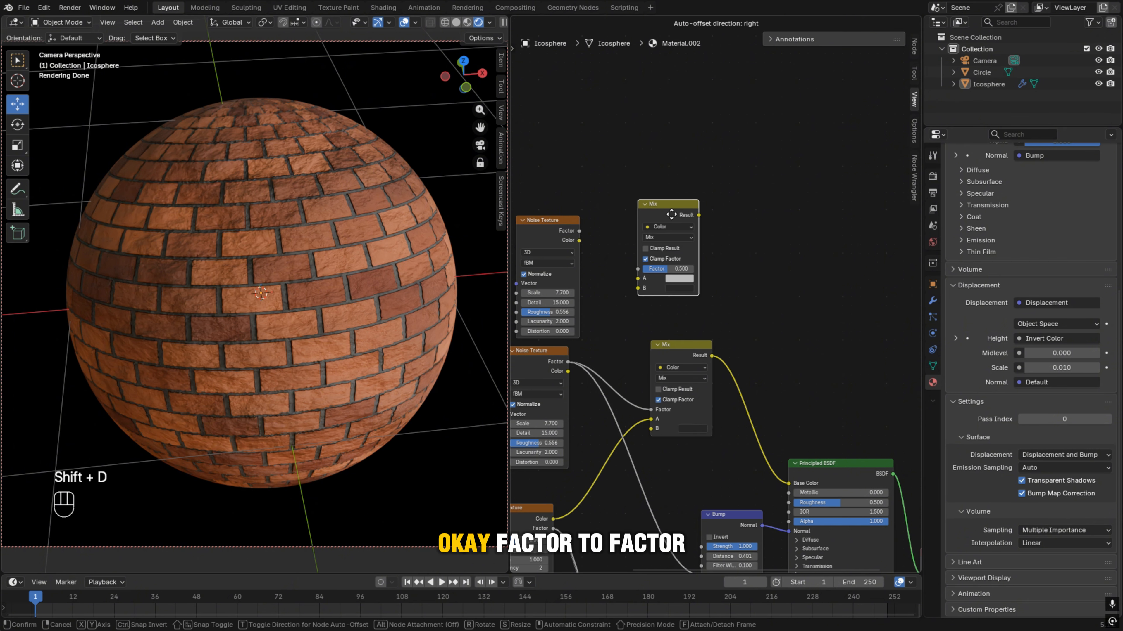
left_click(671, 214)
Connect the duplicated Noise Texture's Factor to the new Mix node's Factor and insert that Mix between the existing Mix and Base Color
left_click_drag(579, 231, 774, 297)
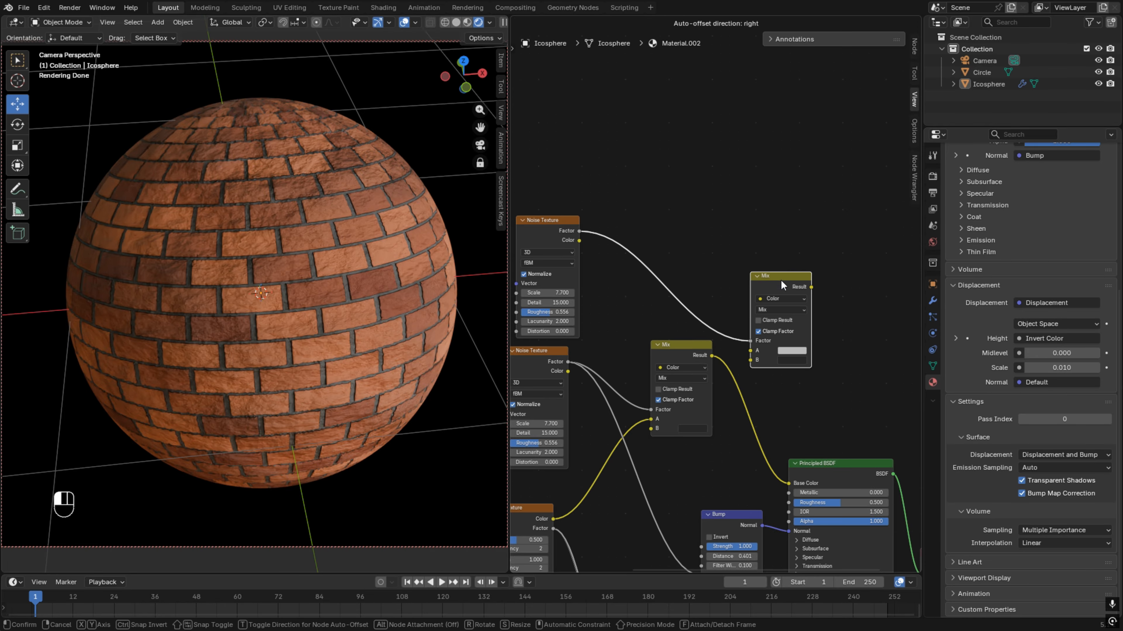
left_click_drag(787, 484, 679, 348)
left_click_drag(811, 288, 827, 423)
left_click_drag(765, 318, 753, 323)
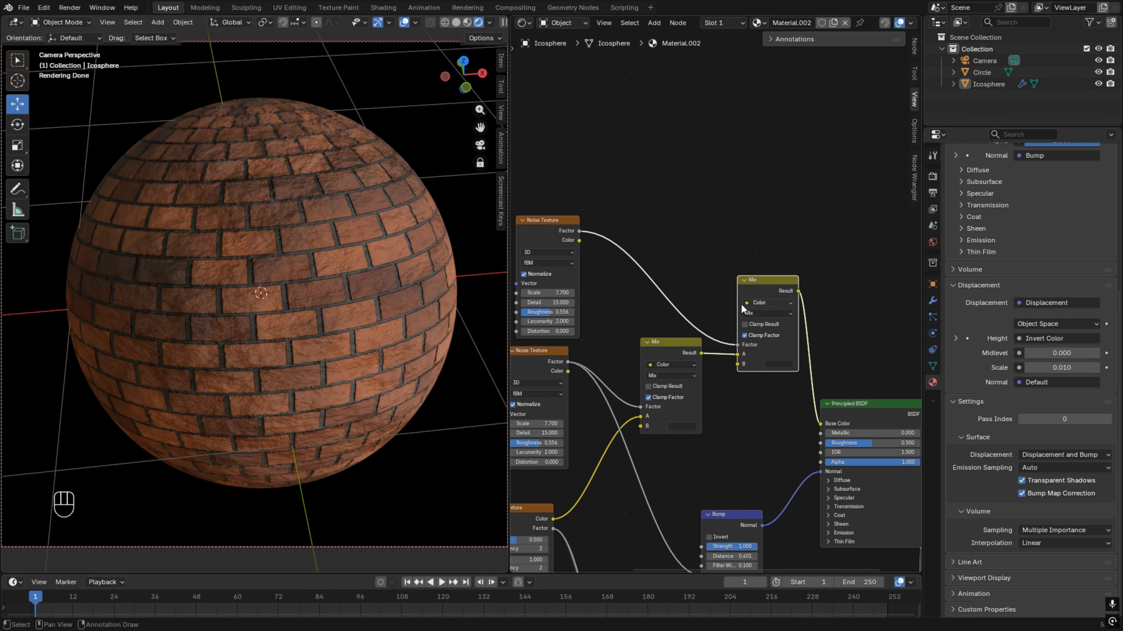
left_click_drag(670, 343, 665, 344)
Set the new Mix node's B color to full white
left_click(776, 365)
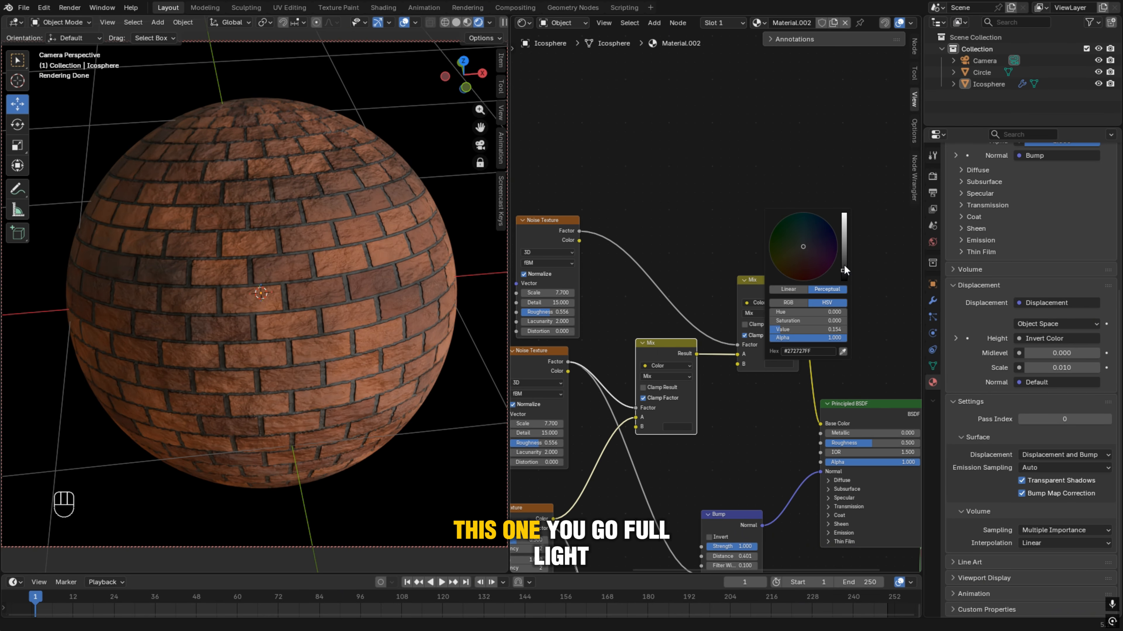
left_click_drag(844, 265, 843, 216)
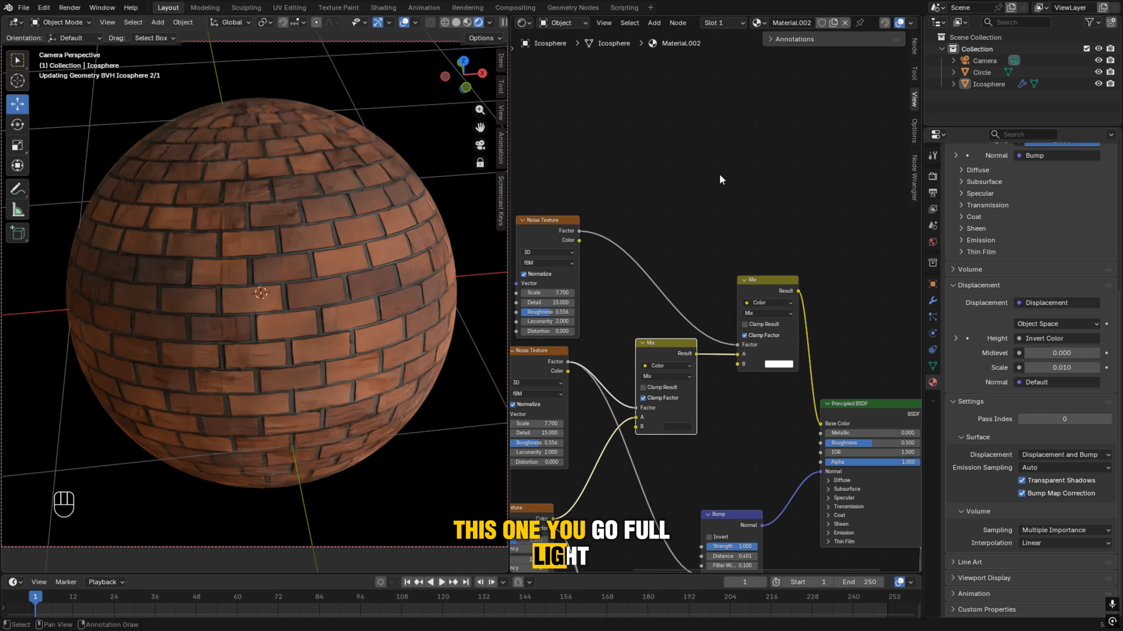
scroll(696, 254, "up", 2)
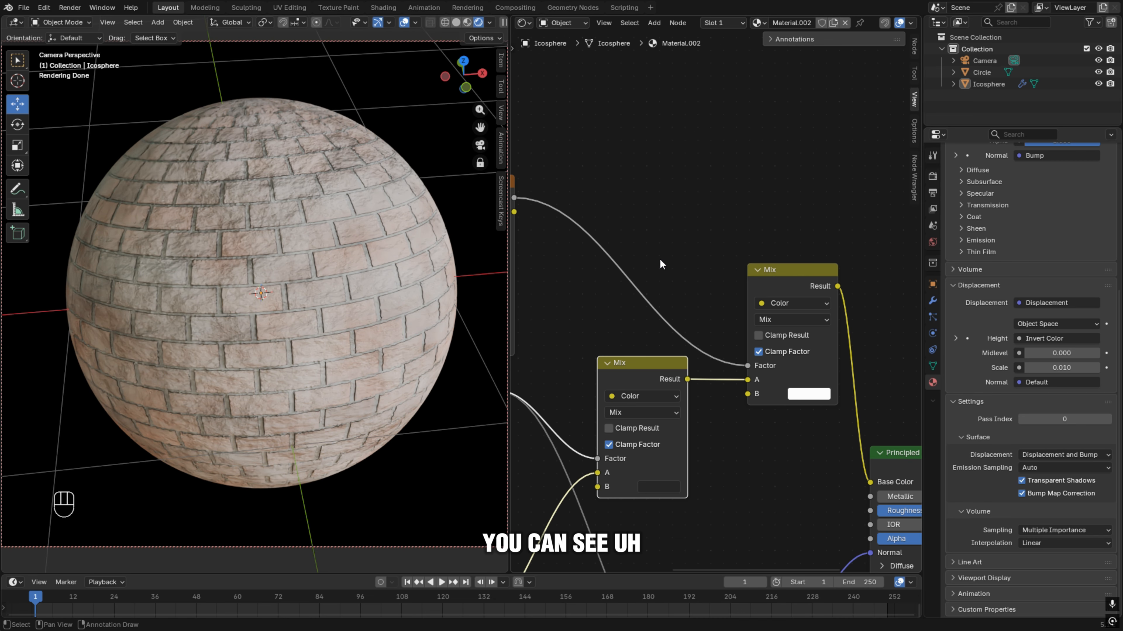
Connect the Mapping node's Vector output to the duplicated Noise Texture's Vector input
middle_click_drag(659, 258, 839, 248)
scroll(790, 270, "down", 1)
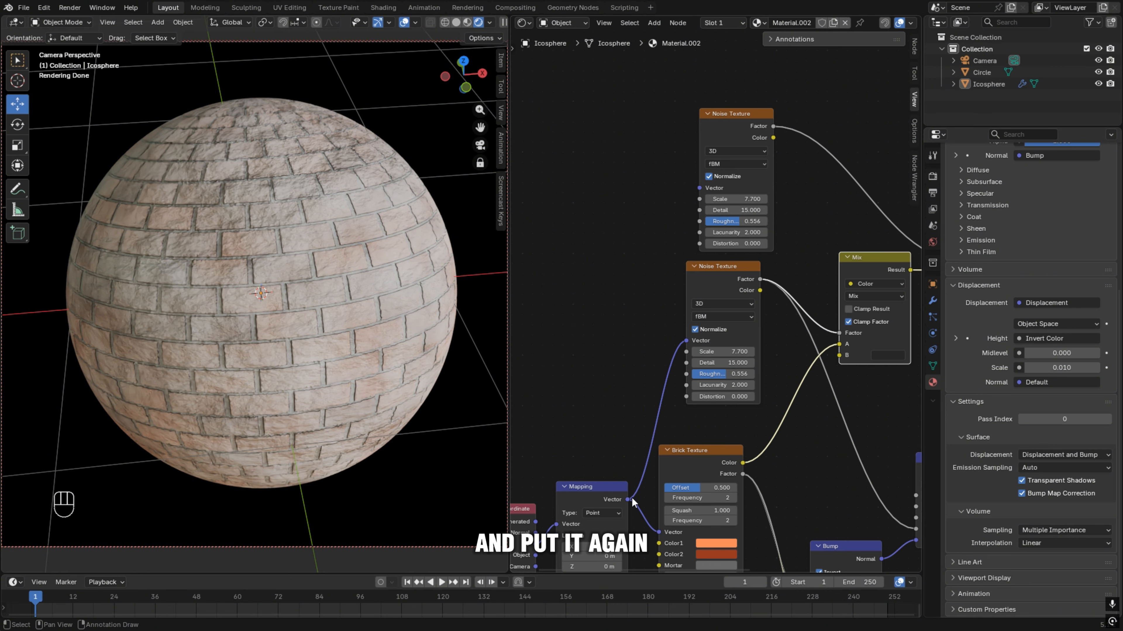
left_click_drag(631, 497, 690, 189)
middle_click_drag(668, 207, 505, 324)
scroll(784, 270, "down", 1)
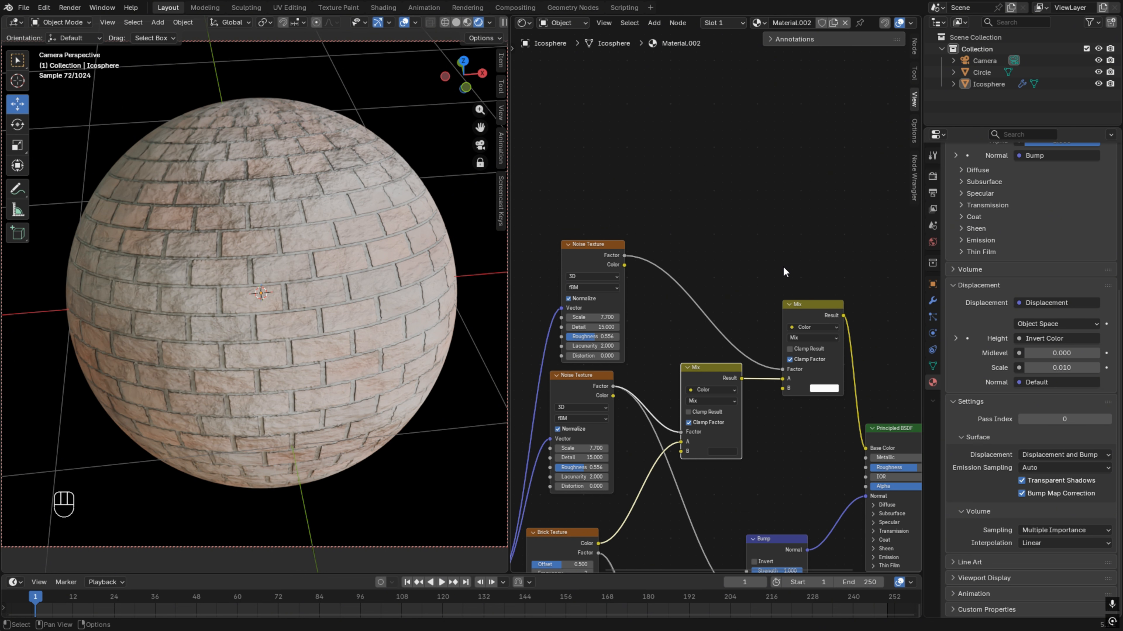
Insert a Color Ramp between the duplicated Noise Texture and the new Mix node's Factor, and space these nodes apart
middle_click_drag(784, 272, 713, 208)
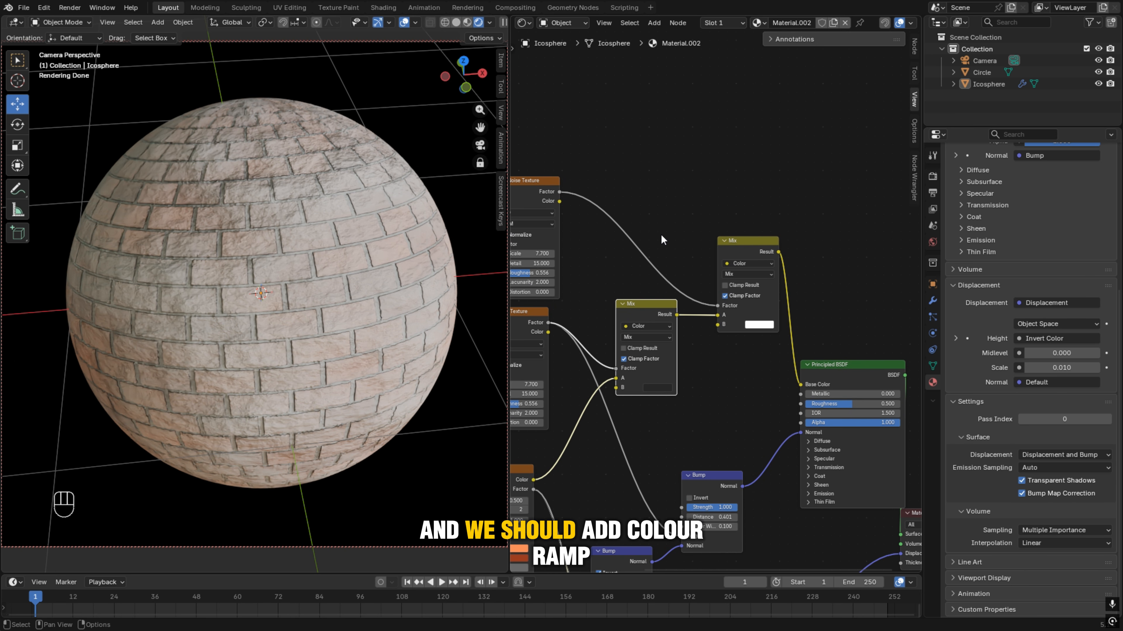
key("shift+a")
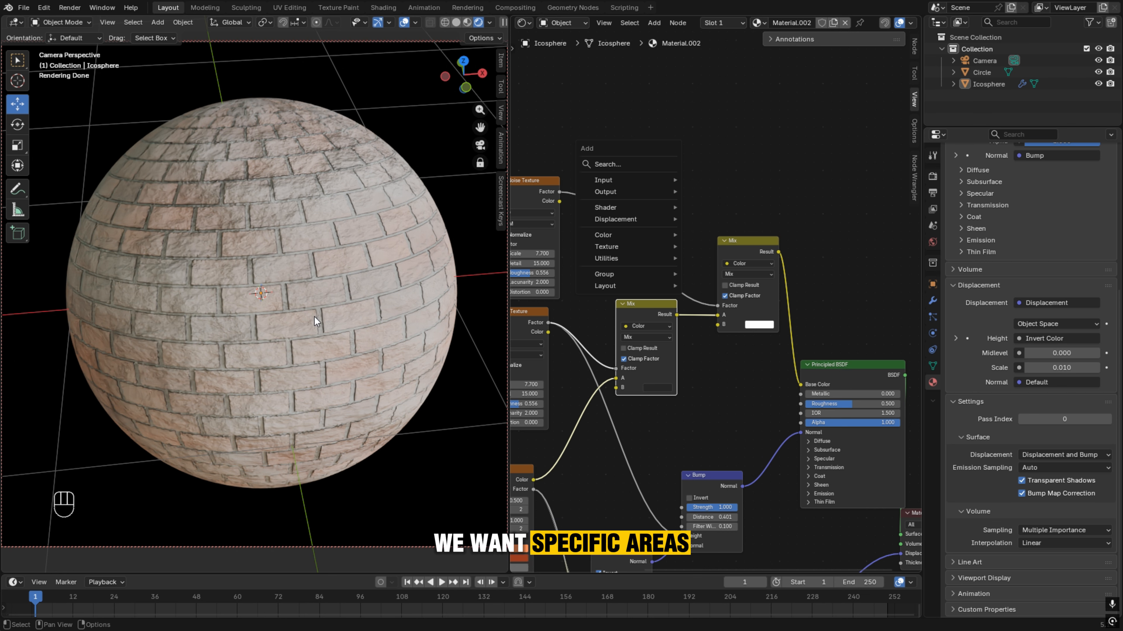
mouse_move(641, 214)
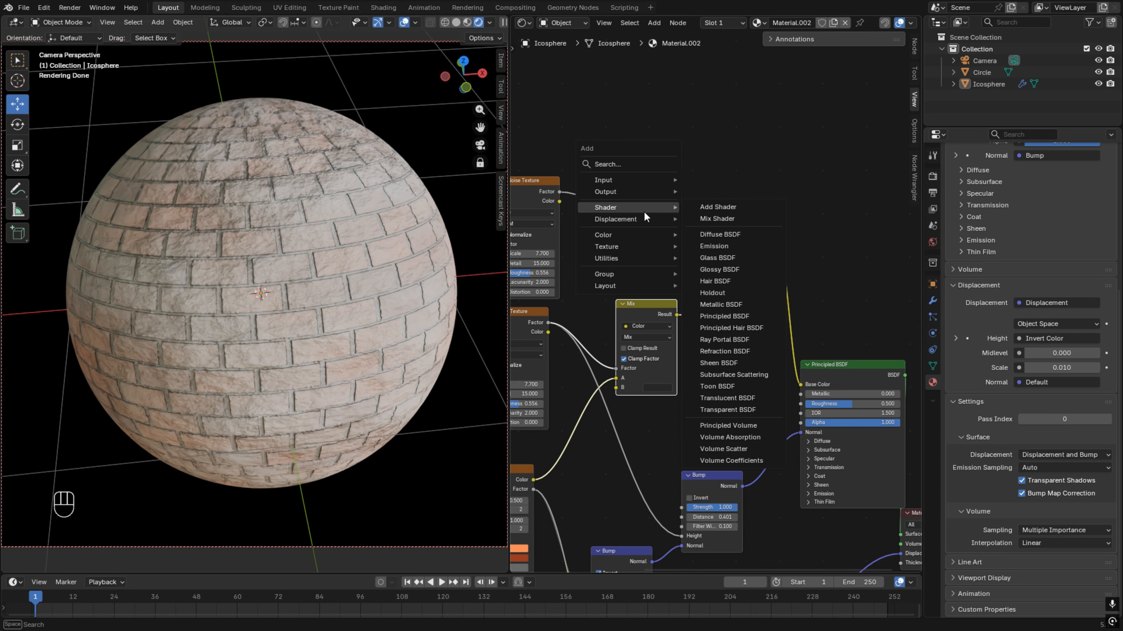
mouse_move(608, 235)
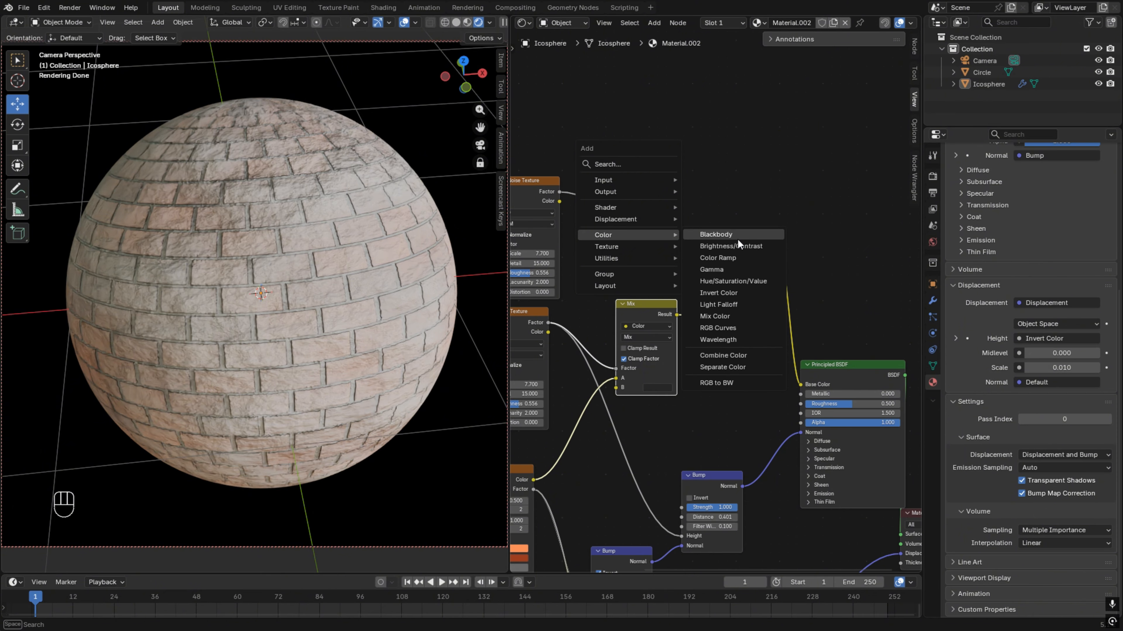
left_click(729, 254)
left_click(596, 157)
middle_click_drag(754, 195, 815, 197)
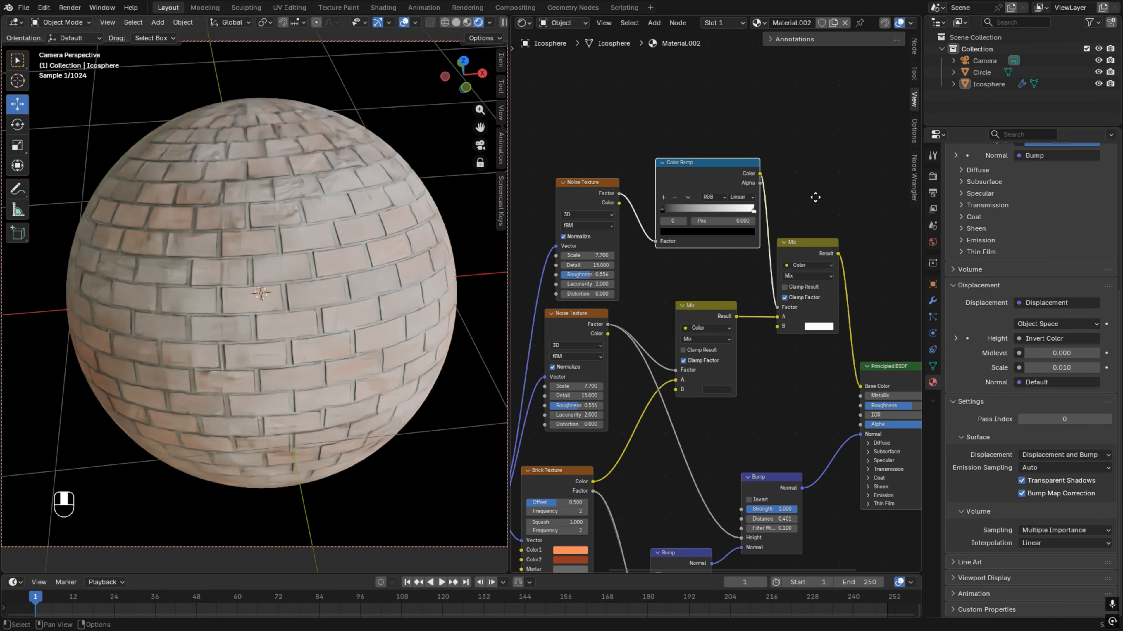
left_click_drag(714, 171, 710, 187)
left_click_drag(567, 186, 540, 165)
middle_click_drag(643, 259, 589, 312)
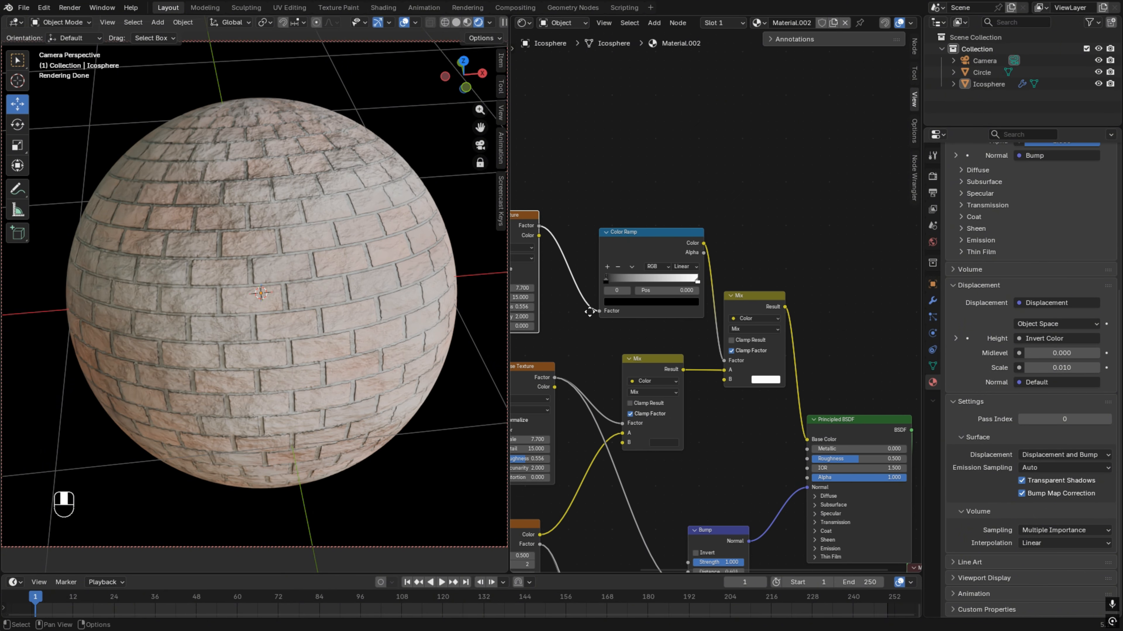
Bring the Color Ramp's black and white stops close together, with the white stop at position 0.659, to limit white to patches
left_click_drag(605, 279, 669, 279)
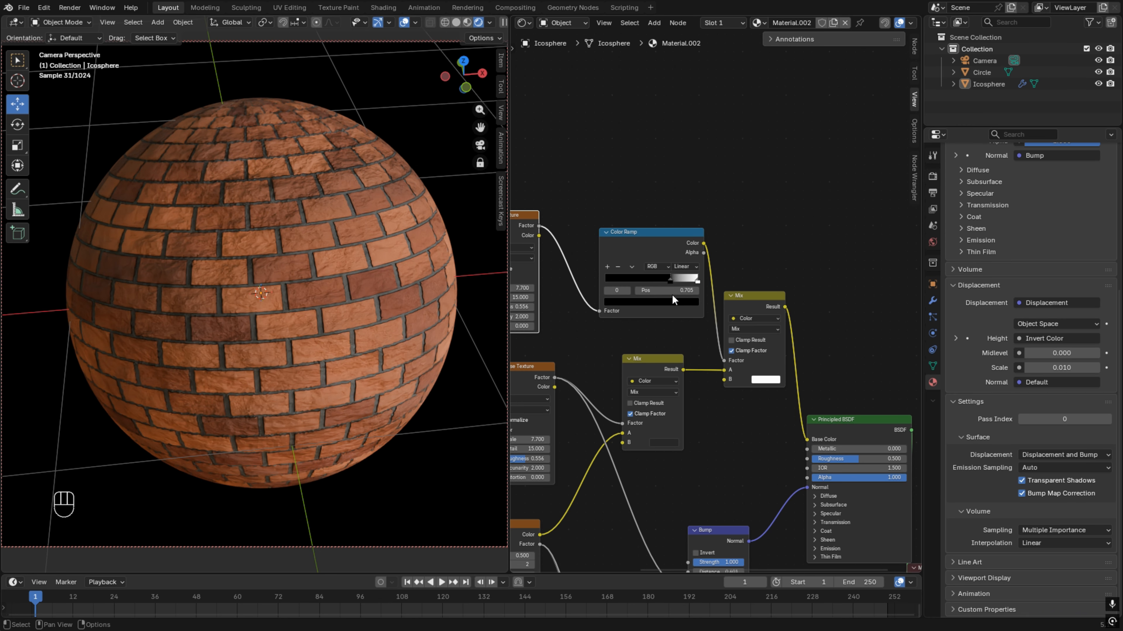
scroll(638, 338, "up", 2)
left_click_drag(688, 270, 669, 272)
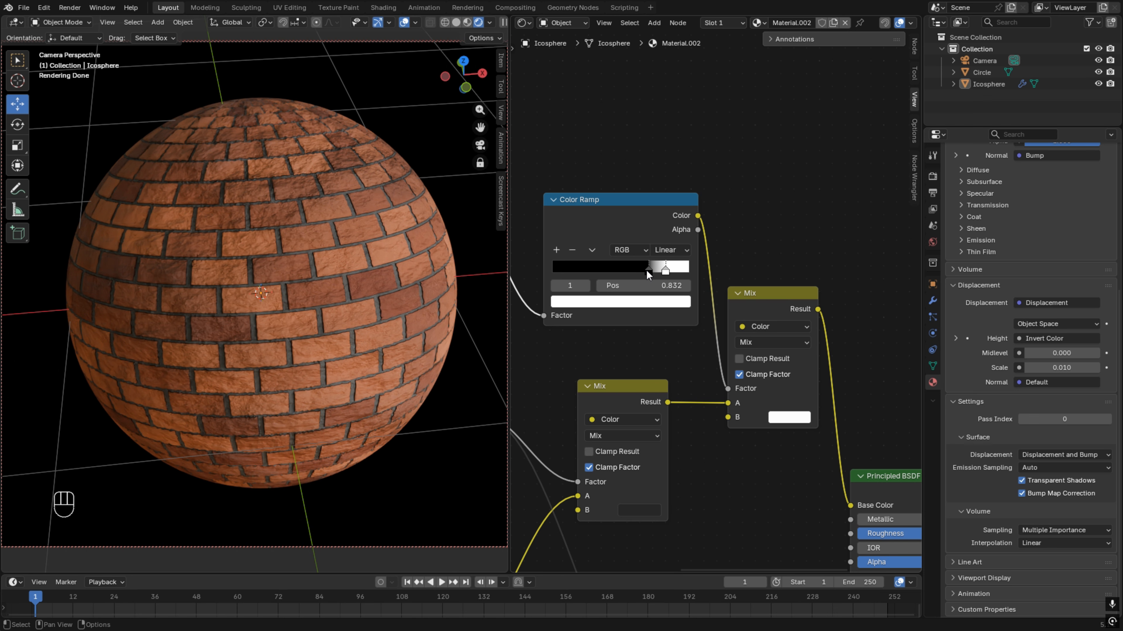
left_click_drag(646, 270, 621, 272)
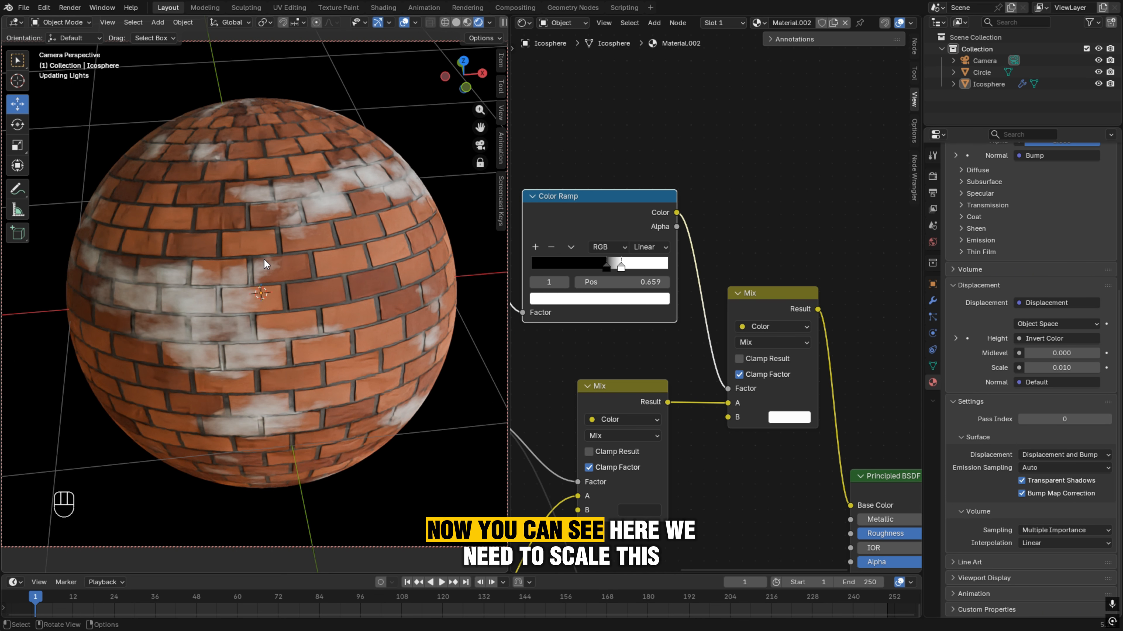
Set the duplicated Noise Texture's Scale to 23.000 and inspect the white patches from around the sphere
middle_click_drag(557, 360, 743, 378)
scroll(672, 344, "up", 3)
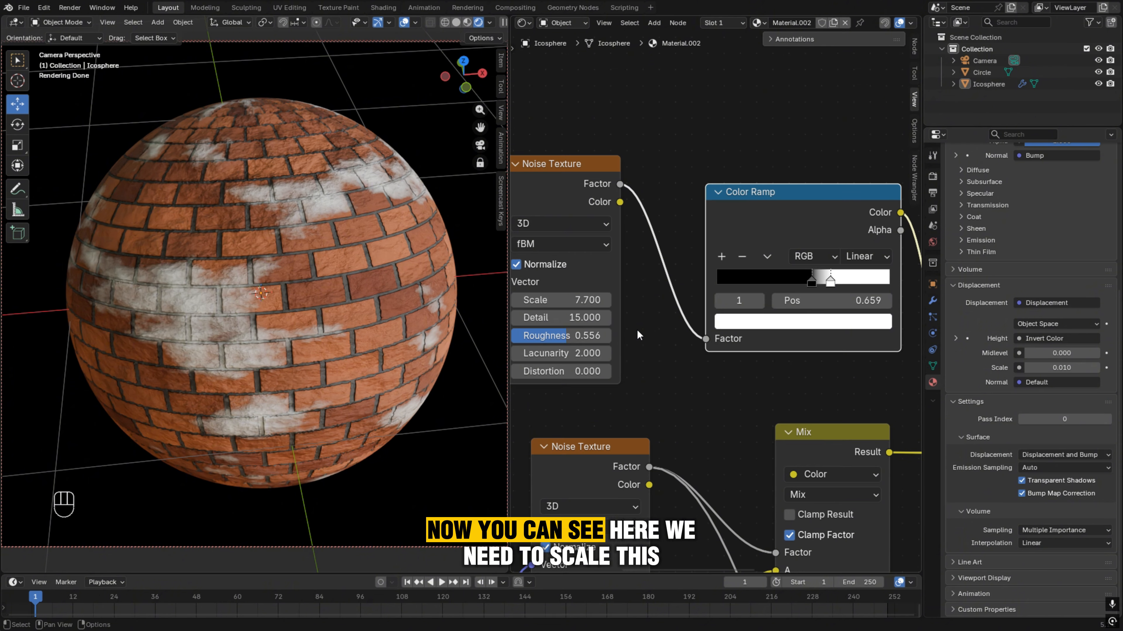
mouse_move(550, 300)
left_mouse_down()
mouse_move(614, 301)
mouse_move(546, 304)
left_mouse_up()
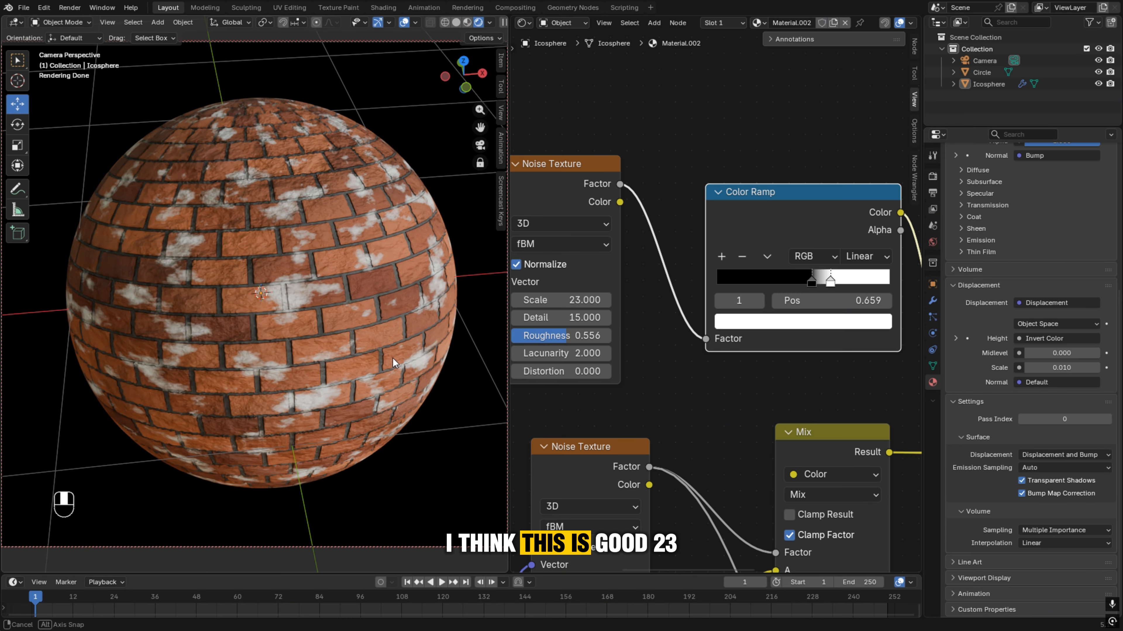
middle_click_drag(393, 358, 291, 297)
middle_click_drag(249, 306, 388, 349)
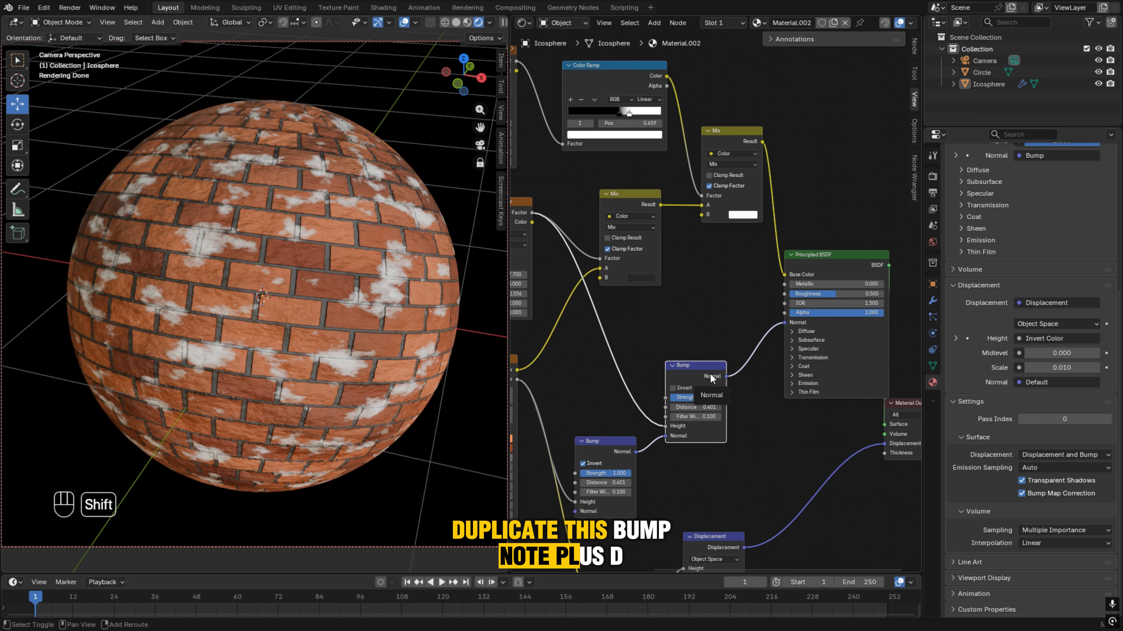
Duplicate the Bump node and insert the copy between the existing Bump and the Principled BSDF's Normal input, spacing the nodes apart
key("shift+d")
left_click(757, 300)
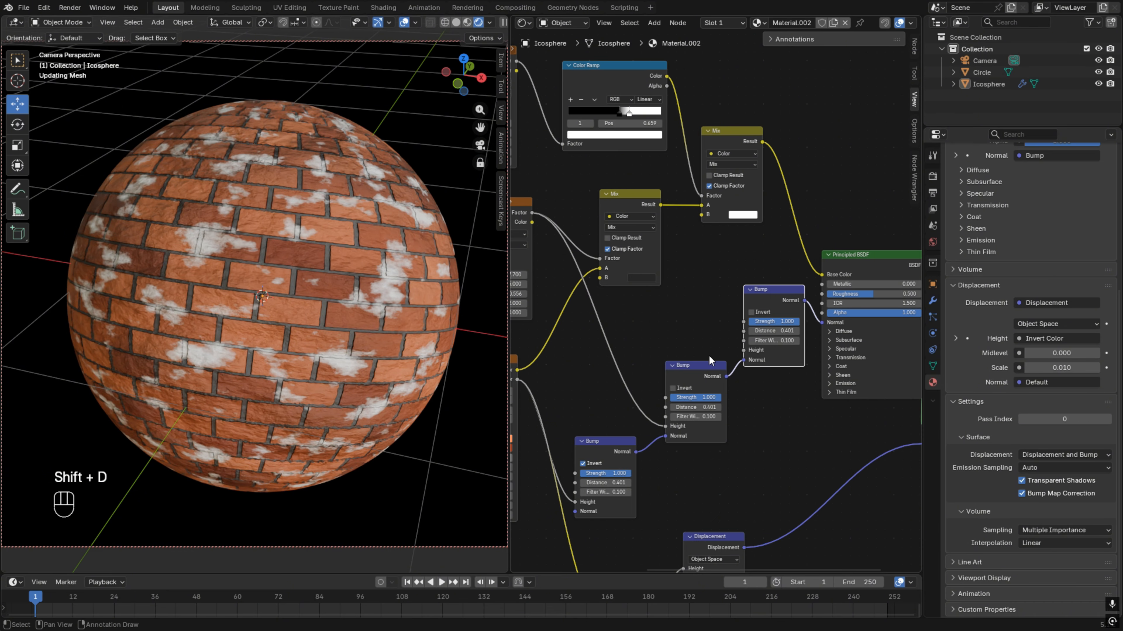
left_click_drag(704, 366, 695, 363)
middle_click_drag(701, 305, 721, 388)
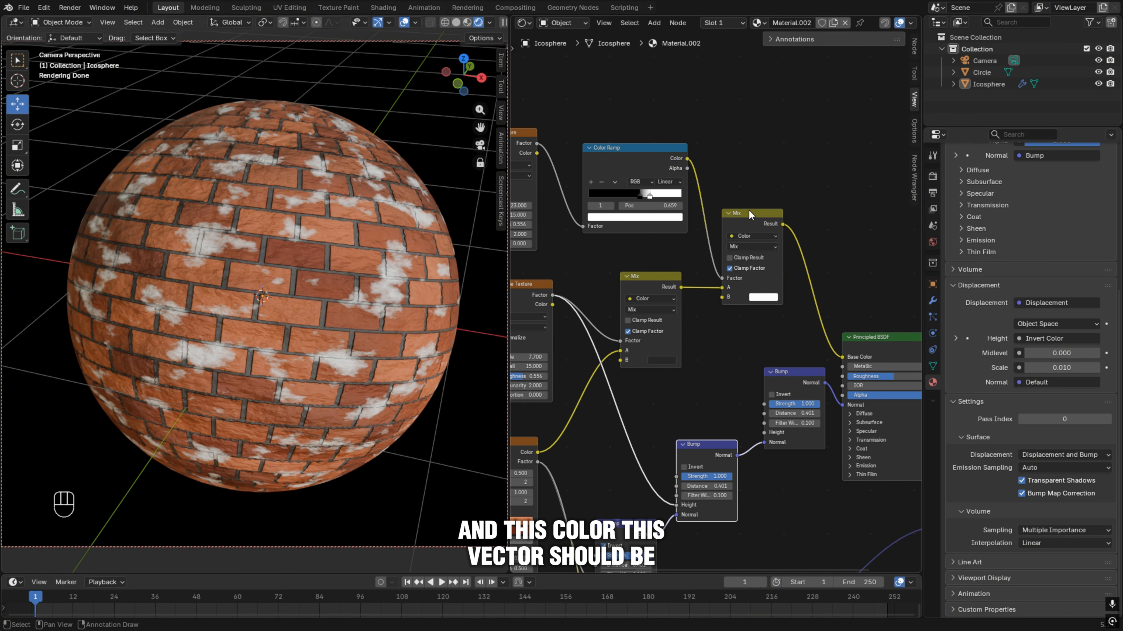
Try driving the new Bump node's Height from the patch Noise Texture's Factor, inspect the bricks up close, and disconnect the link
left_click_drag(688, 158, 764, 429)
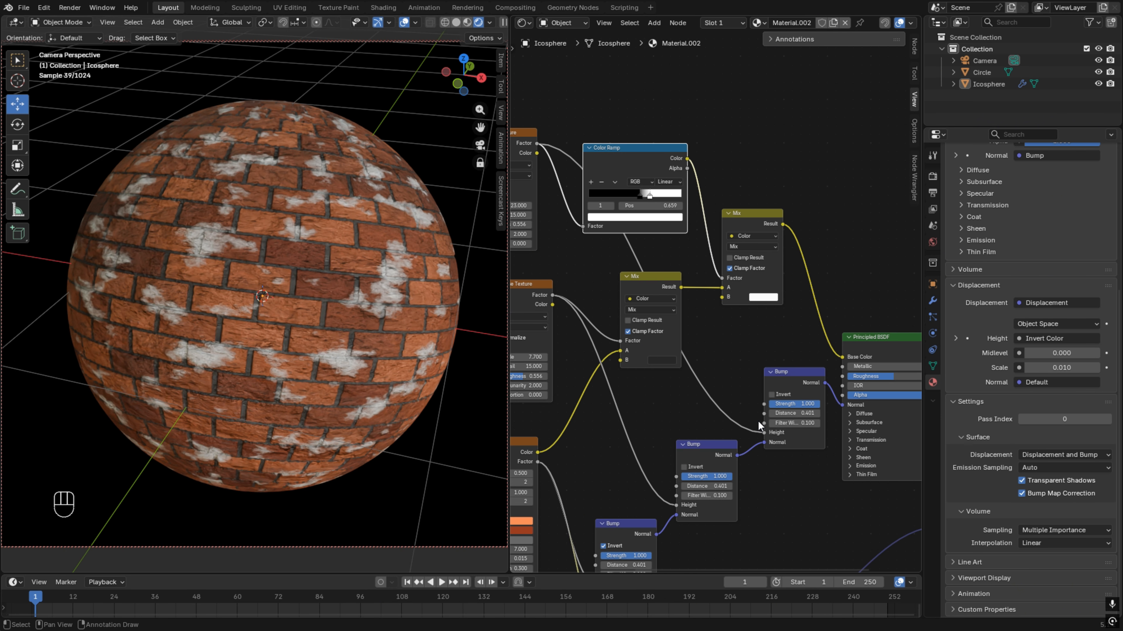
scroll(408, 307, "up", 5)
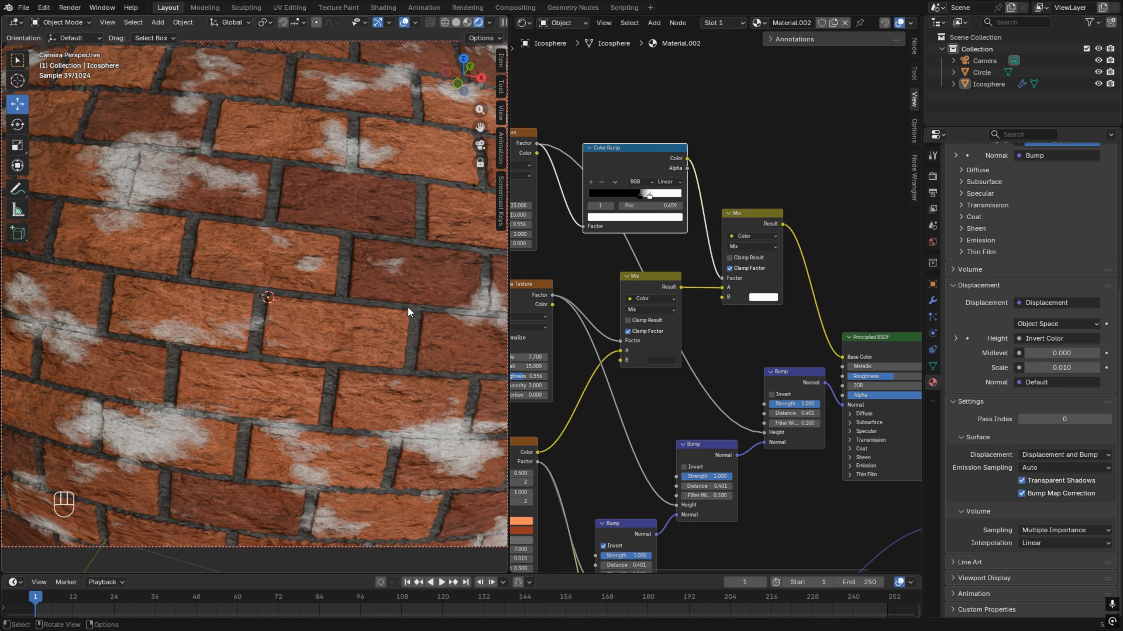
scroll(408, 307, "down", 5)
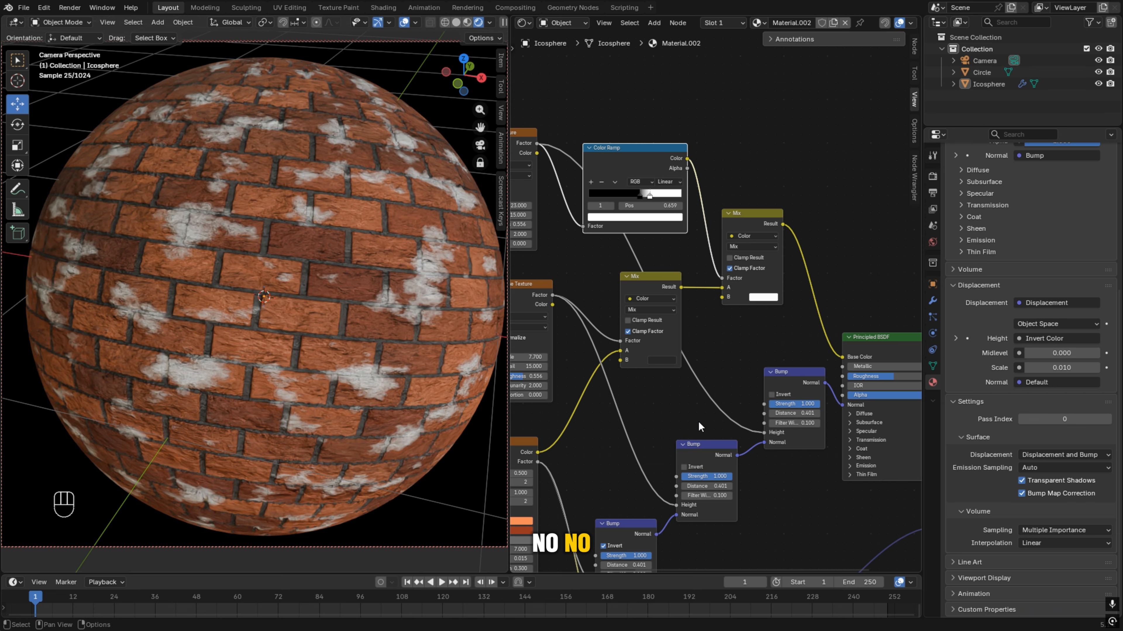
left_click_drag(537, 143, 714, 414)
right_click(715, 411)
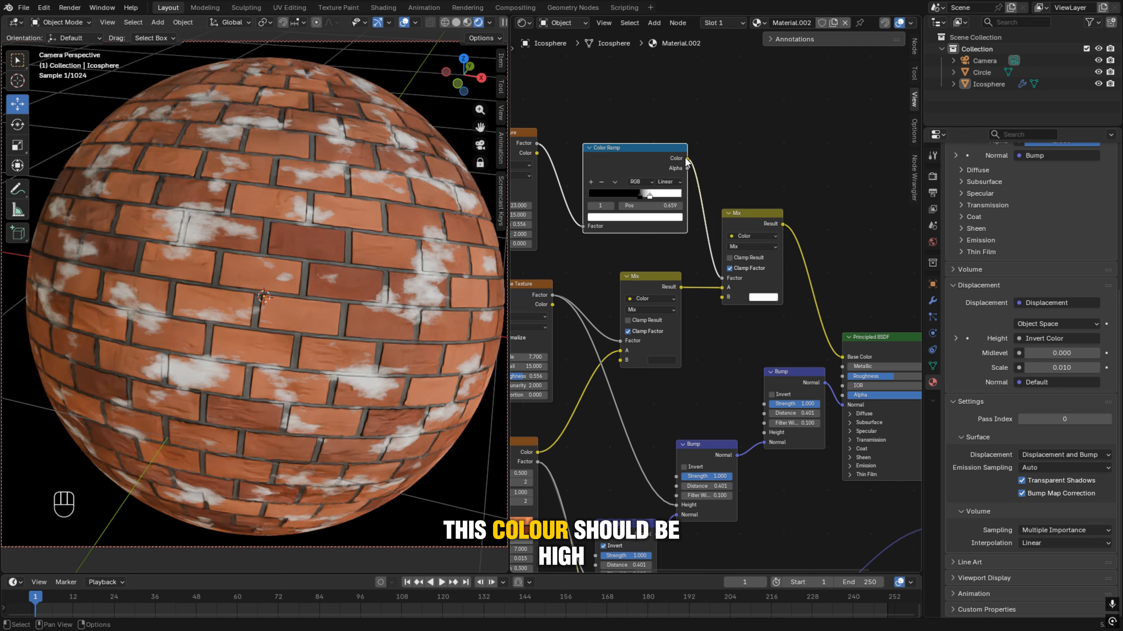
Connect the Color Ramp's Color output to the new Bump node's Height input and inspect the weathering patches up close
left_click_drag(687, 158, 756, 433)
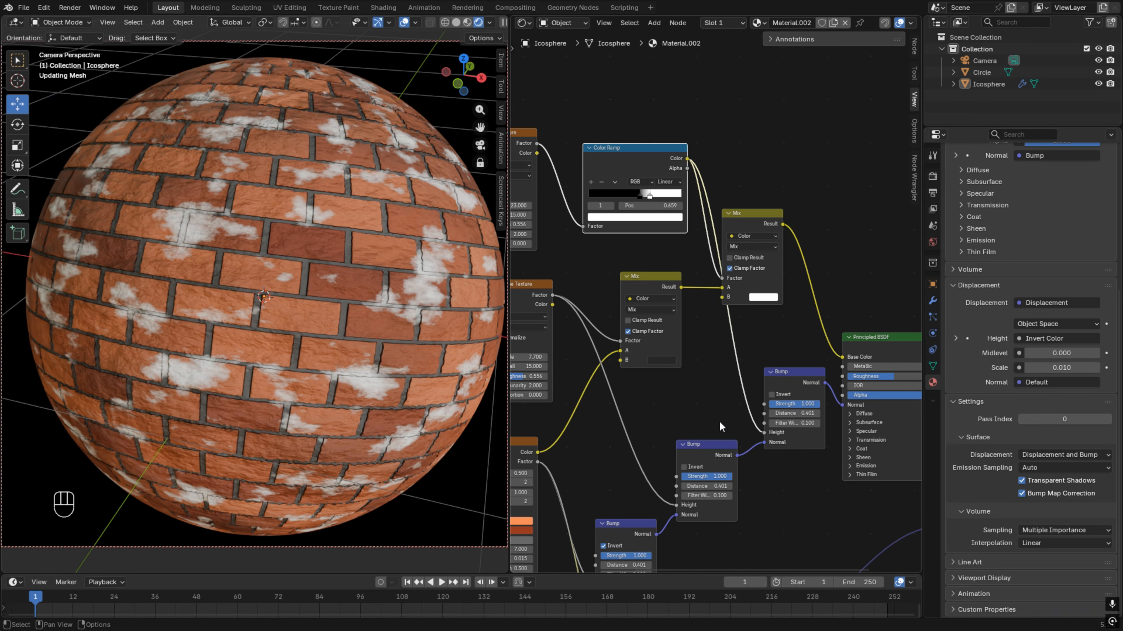
scroll(419, 364, "up", 5)
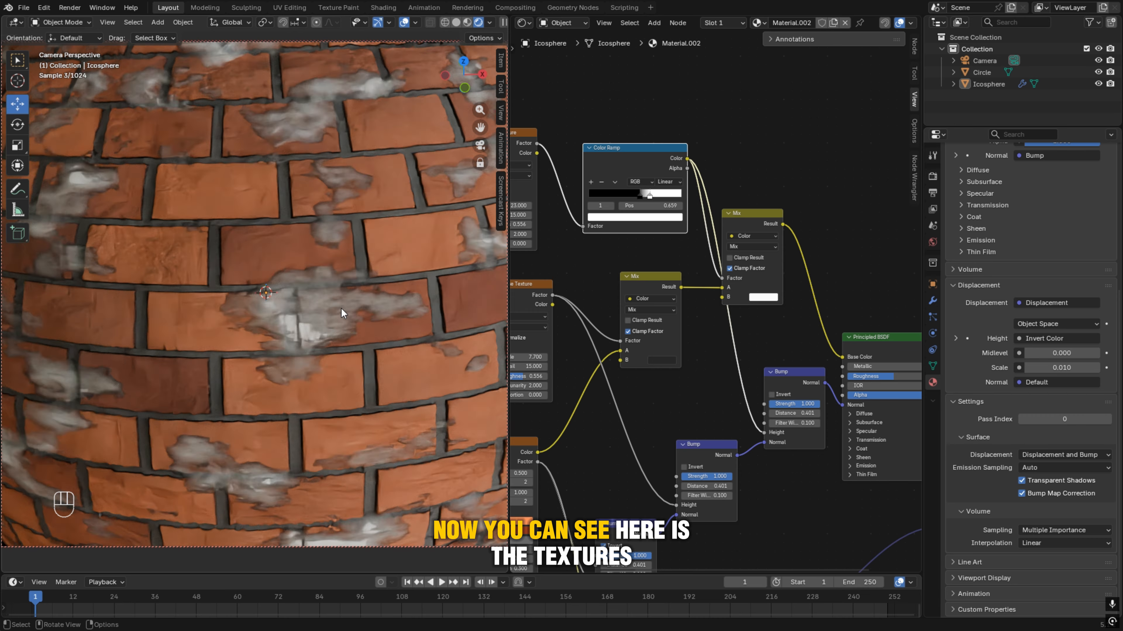
scroll(703, 412, "up", 1)
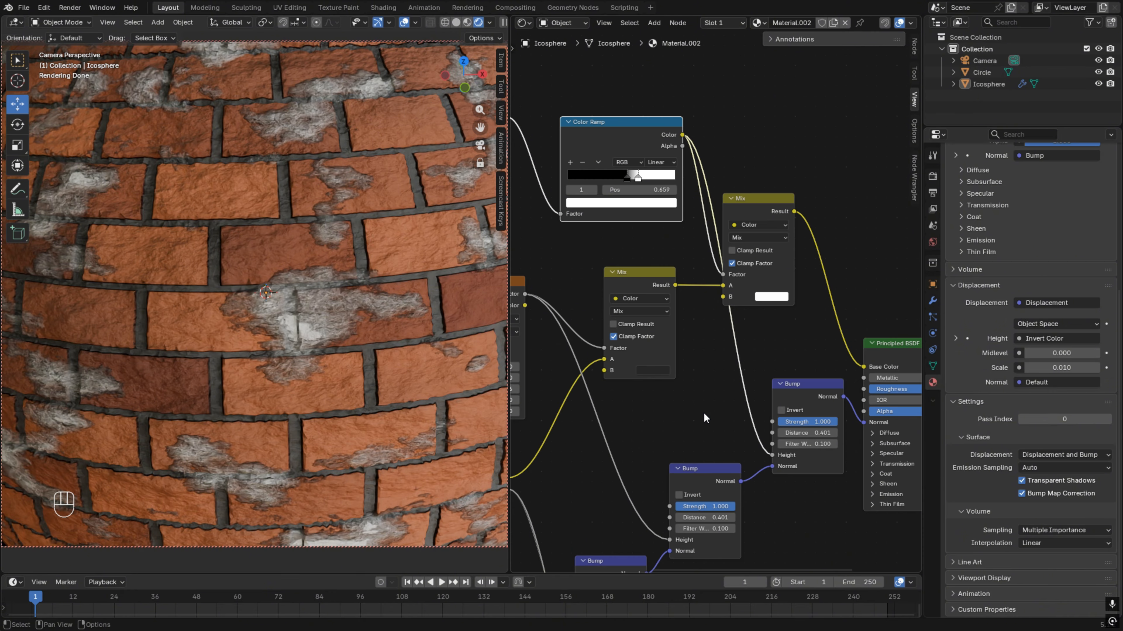
scroll(703, 413, "up", 1)
Enable Invert on the new Bump node, set its Distance to 1.001, and check the patches across the sphere
middle_click_drag(721, 435, 629, 368)
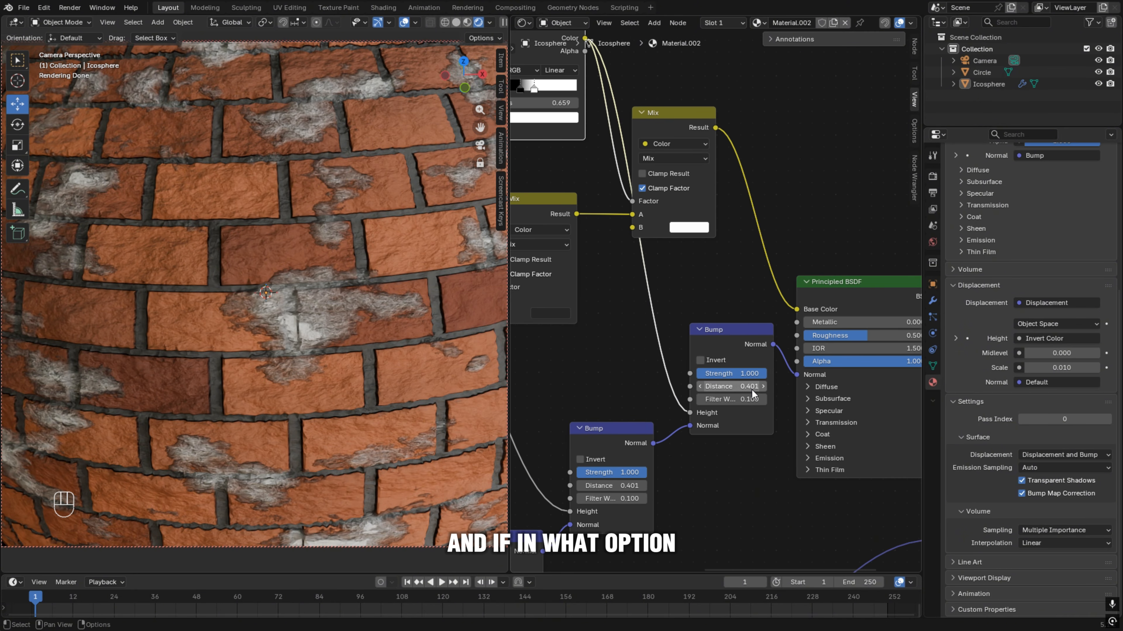
left_click(700, 360)
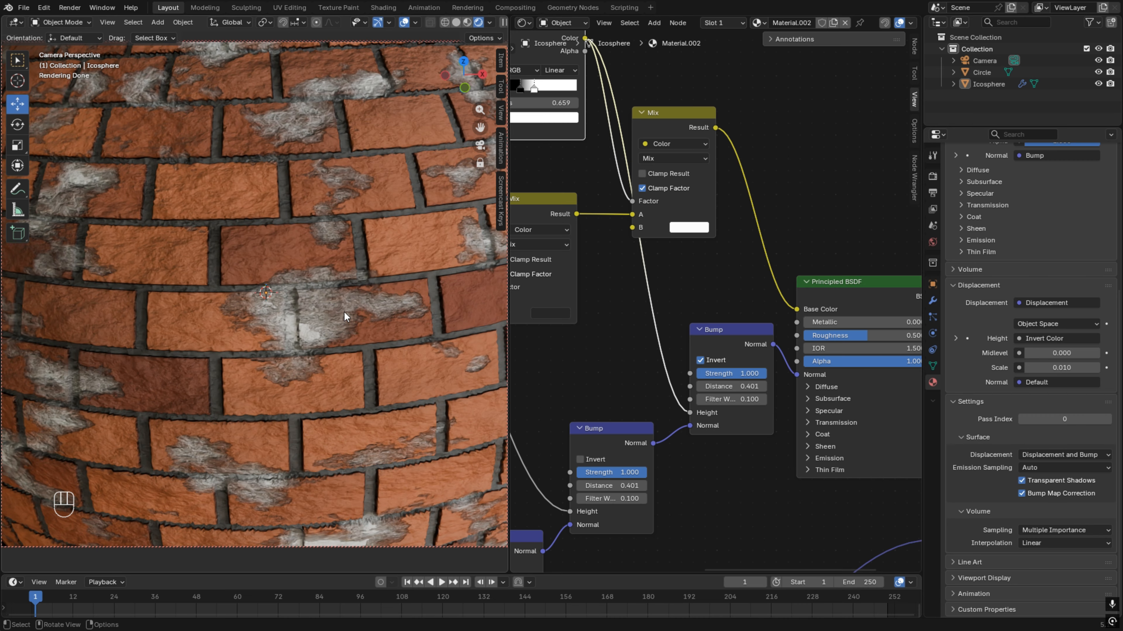
left_click(761, 387)
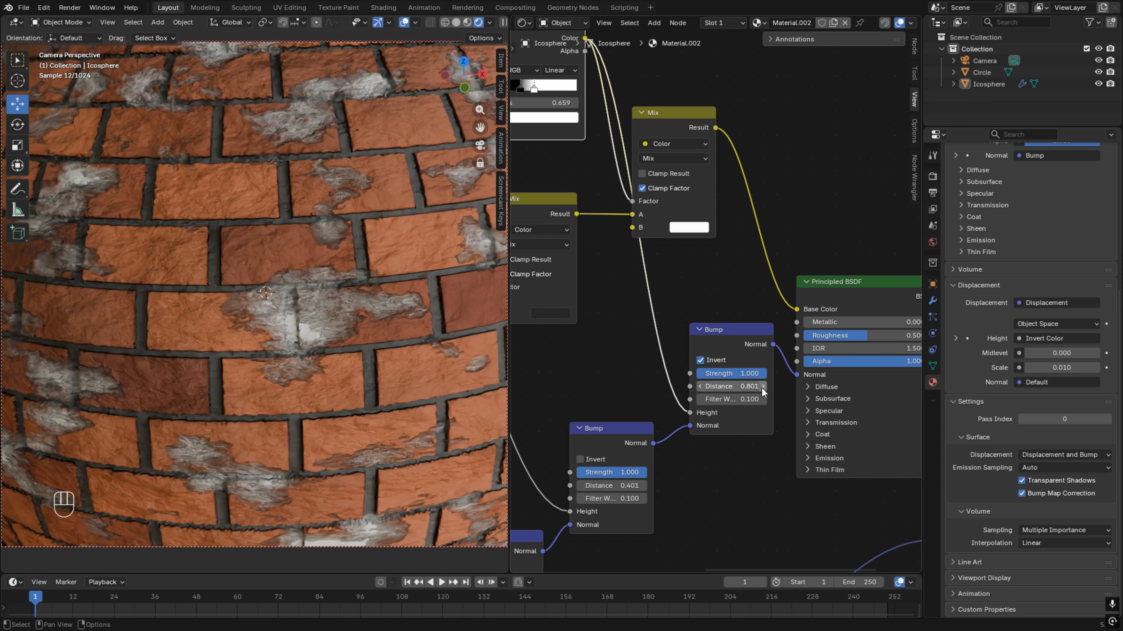
double_click(761, 388)
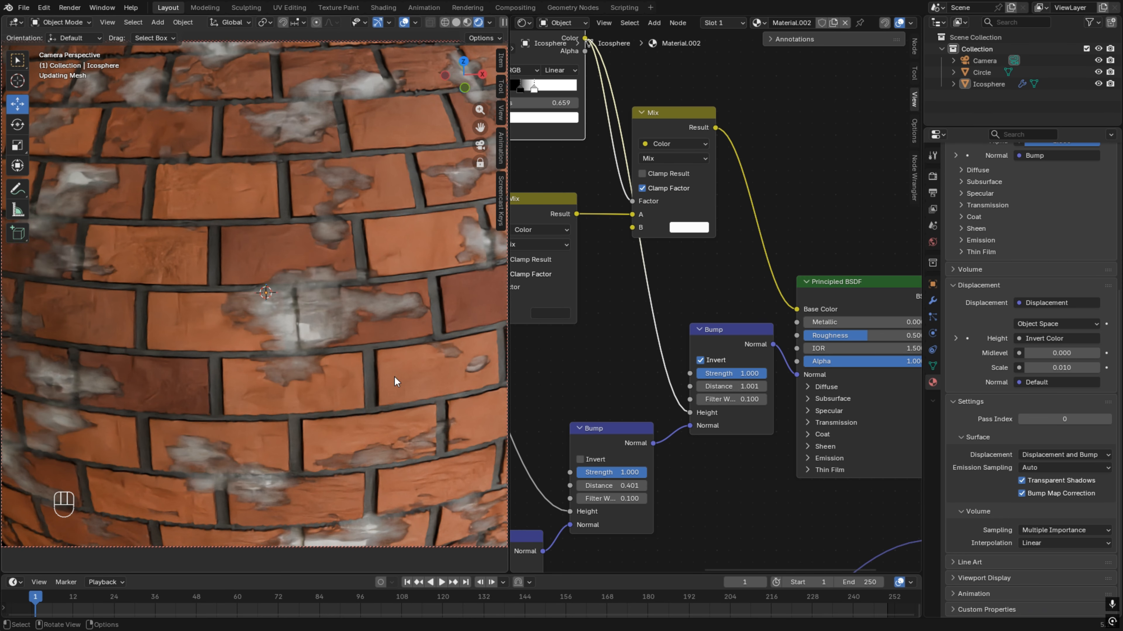
scroll(378, 374, "down", 5)
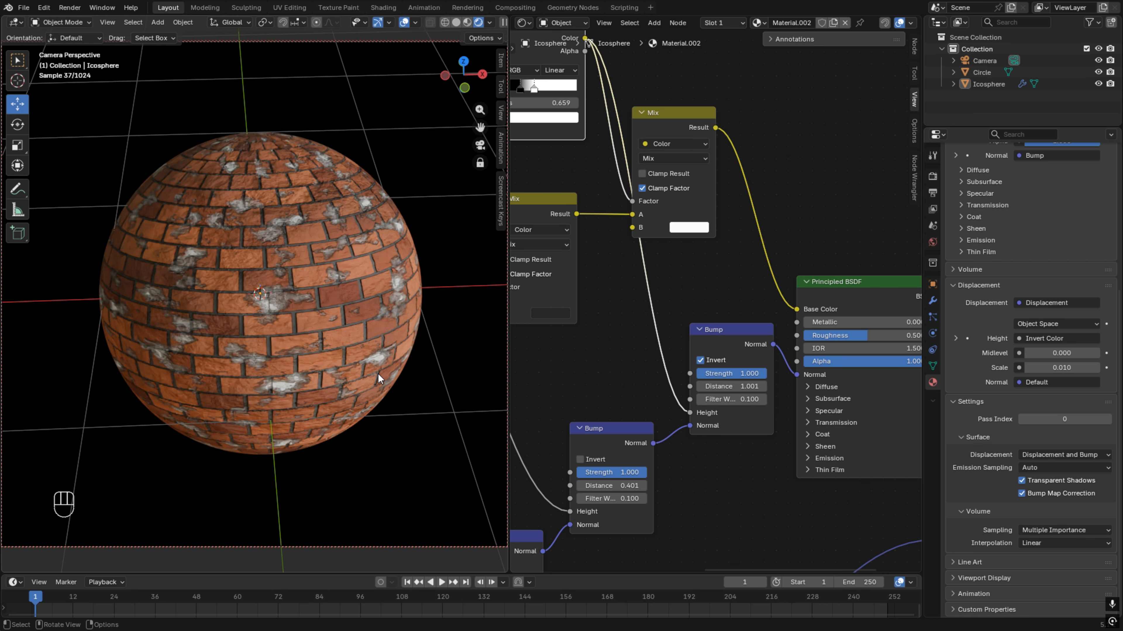
middle_click_drag(378, 374, 401, 361)
scroll(401, 361, "up", 3)
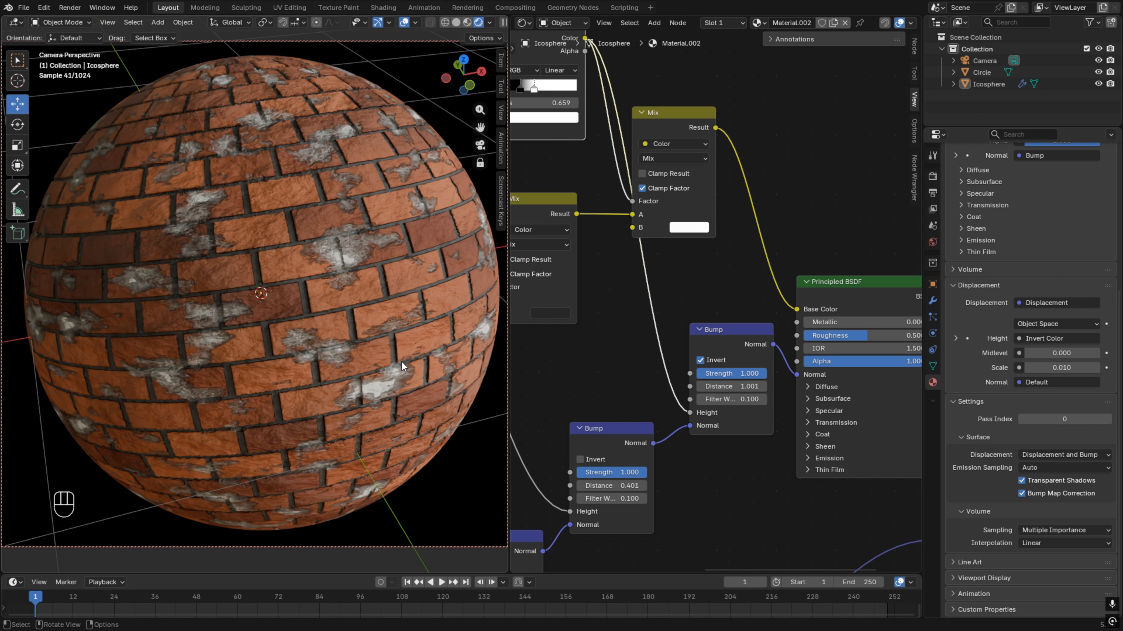
Sample a brick color from the rendered sphere for the patch Mix node's B color and raise its Value to 0.936
left_click(691, 228)
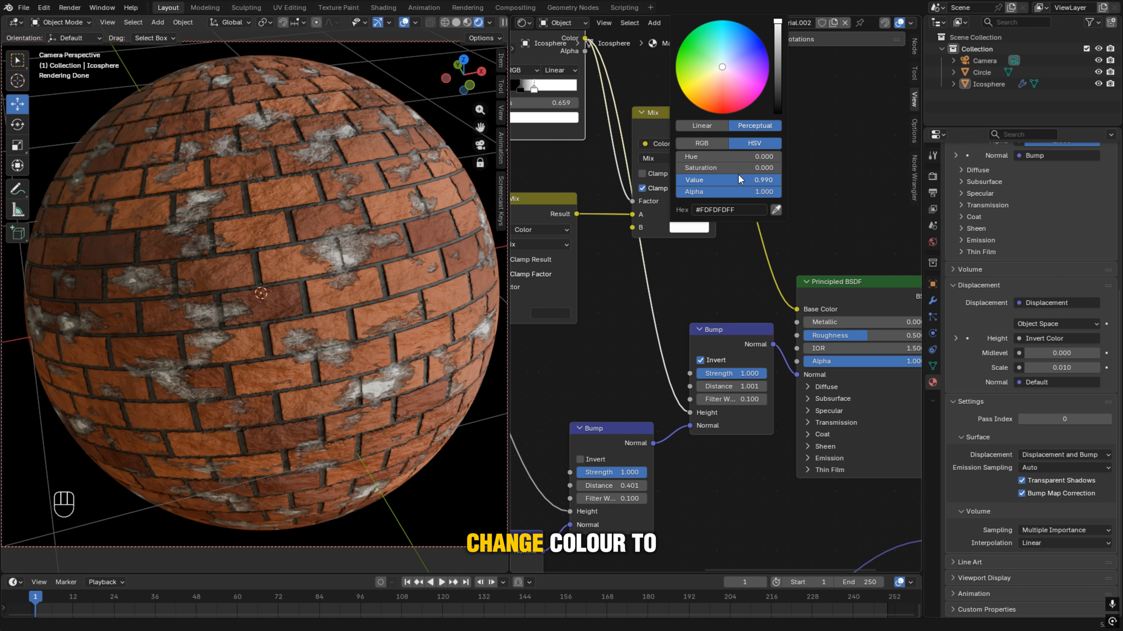
left_click(776, 210)
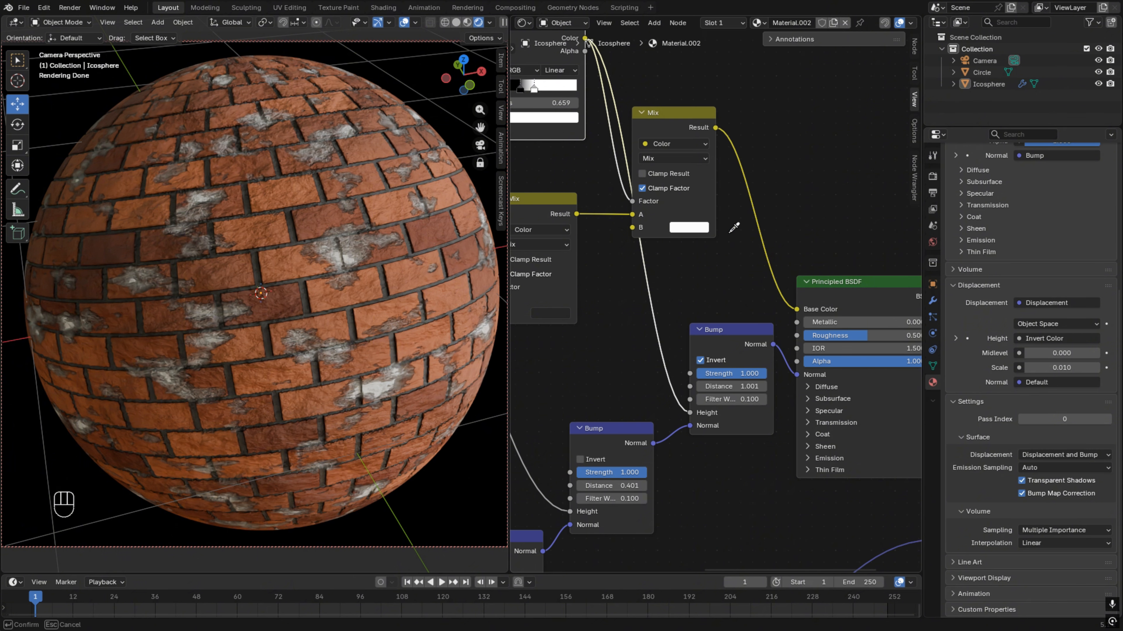
left_click(426, 249)
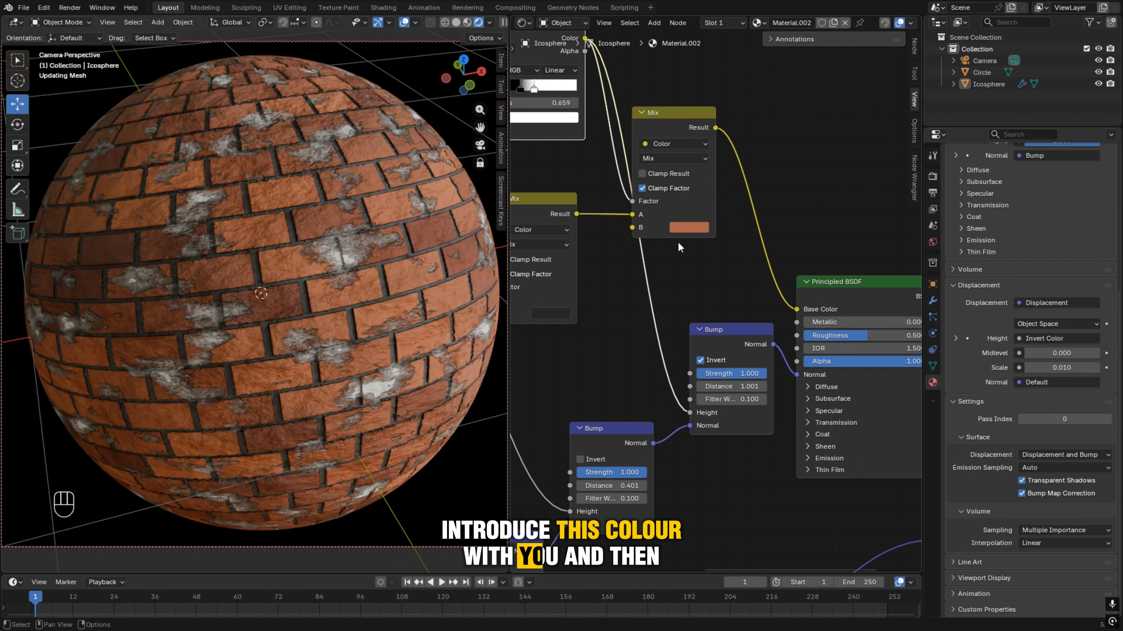
left_click(685, 228)
left_click_drag(728, 180, 752, 180)
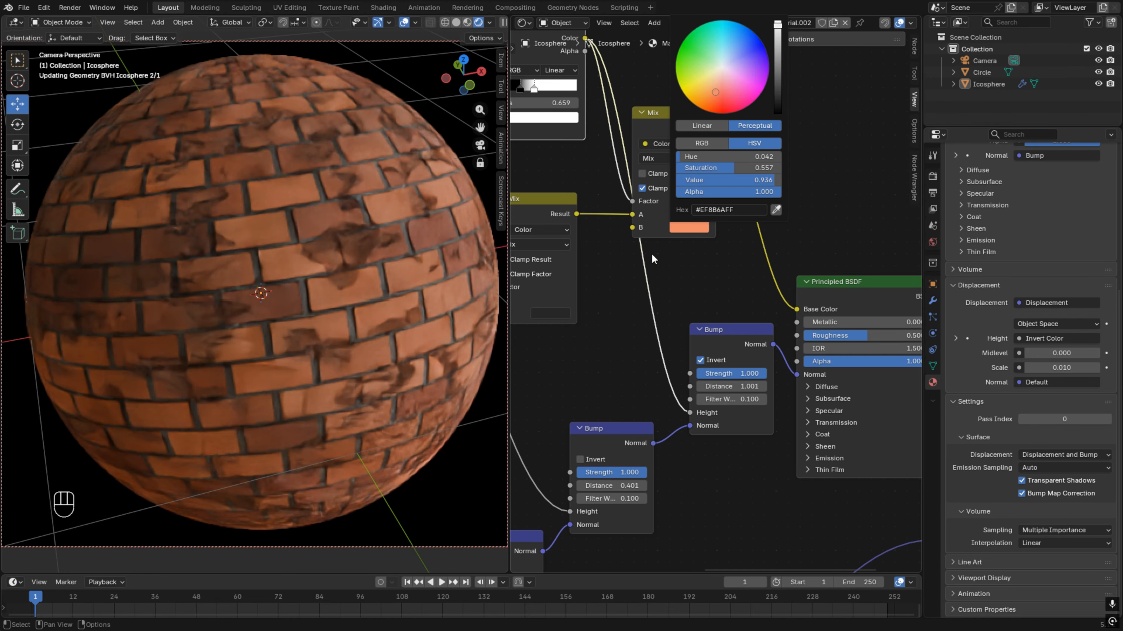
Adjust the softness of the patch edges by moving the Color Ramp's white stop to position 0.668
middle_click_drag(661, 275, 689, 431)
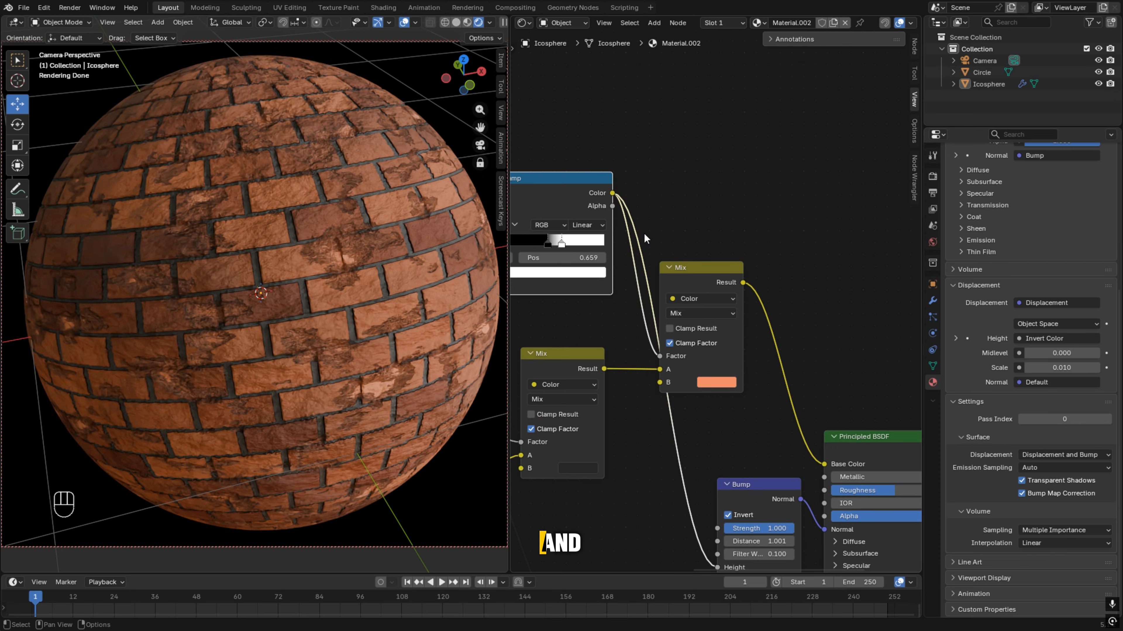
scroll(644, 233, "up", 3)
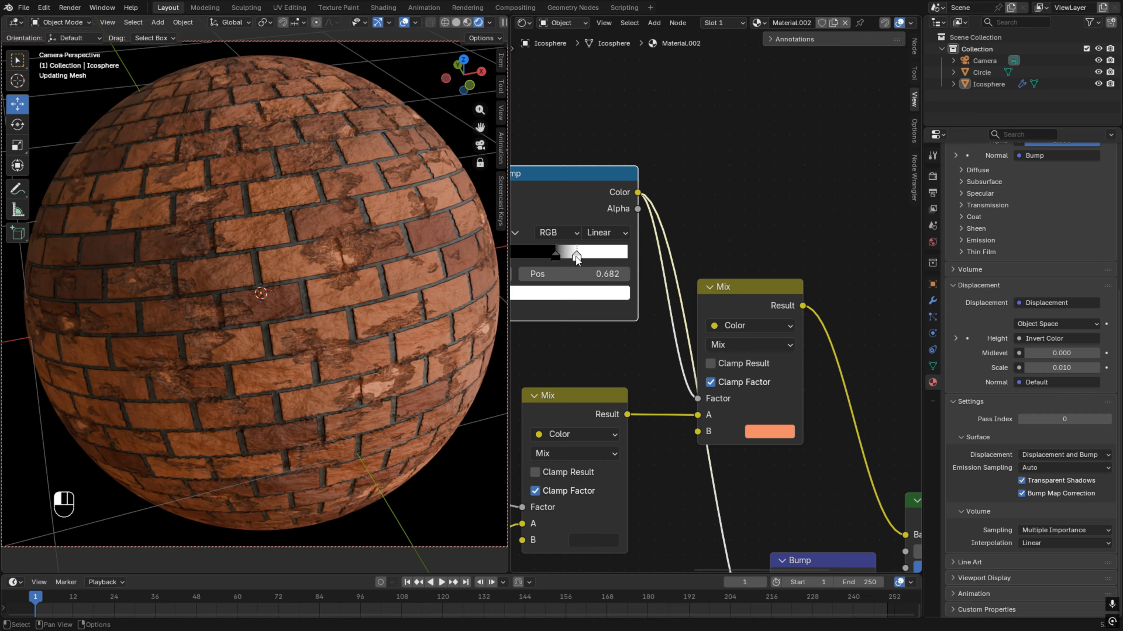
left_click_drag(574, 257, 565, 255)
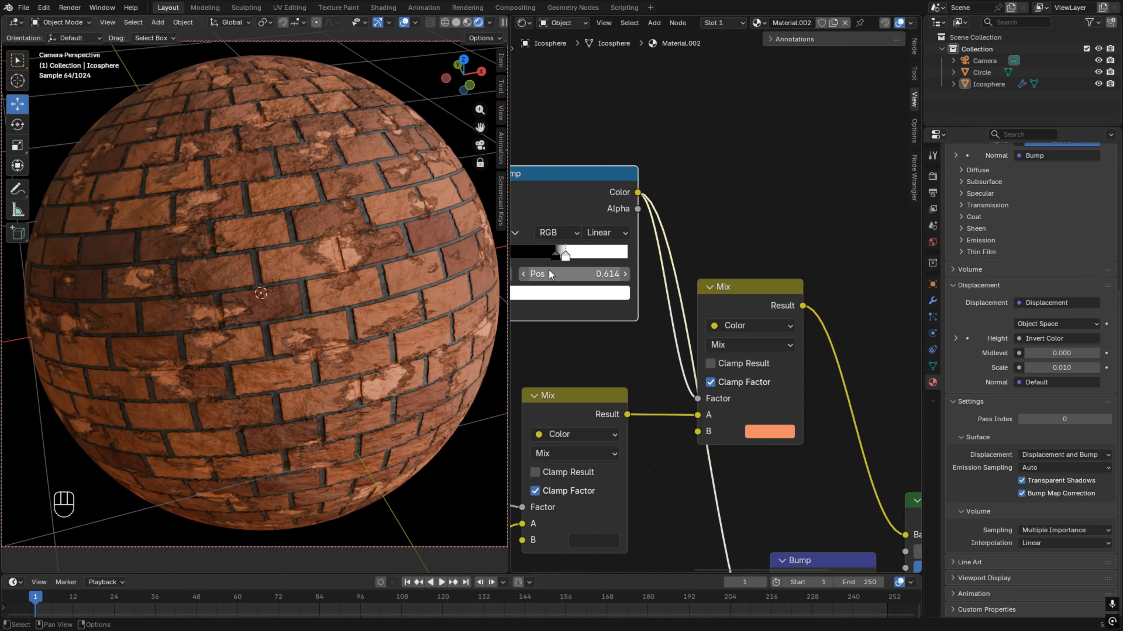
left_click_drag(565, 258, 574, 258)
Shift the patch Mix node's B color from salmon to a yellower orange
left_click(767, 433)
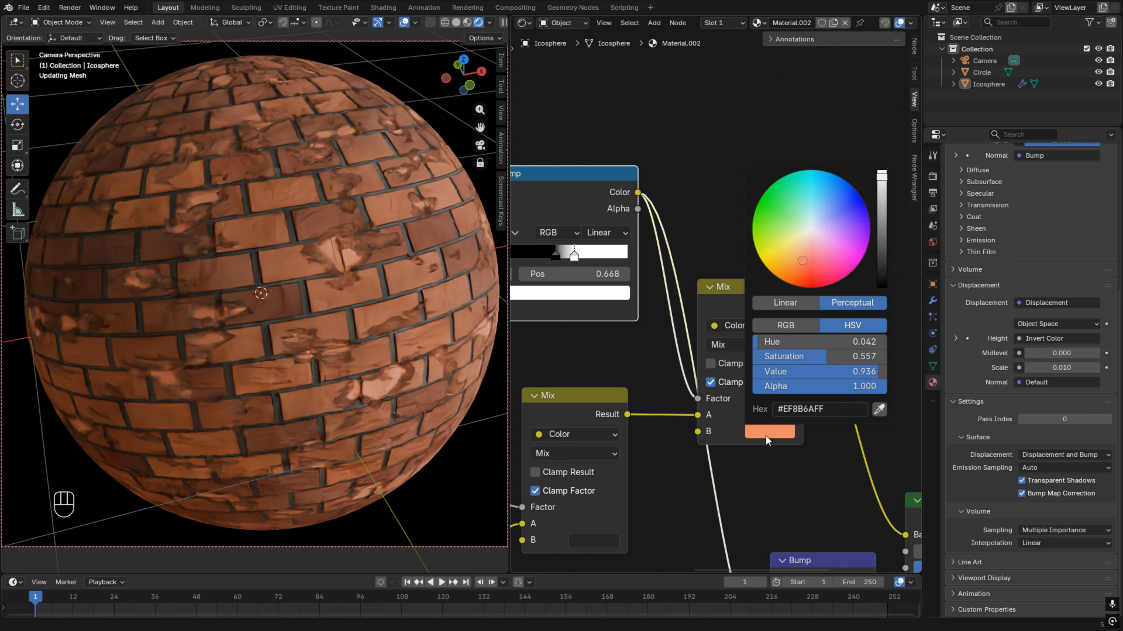
left_click_drag(804, 261, 798, 259)
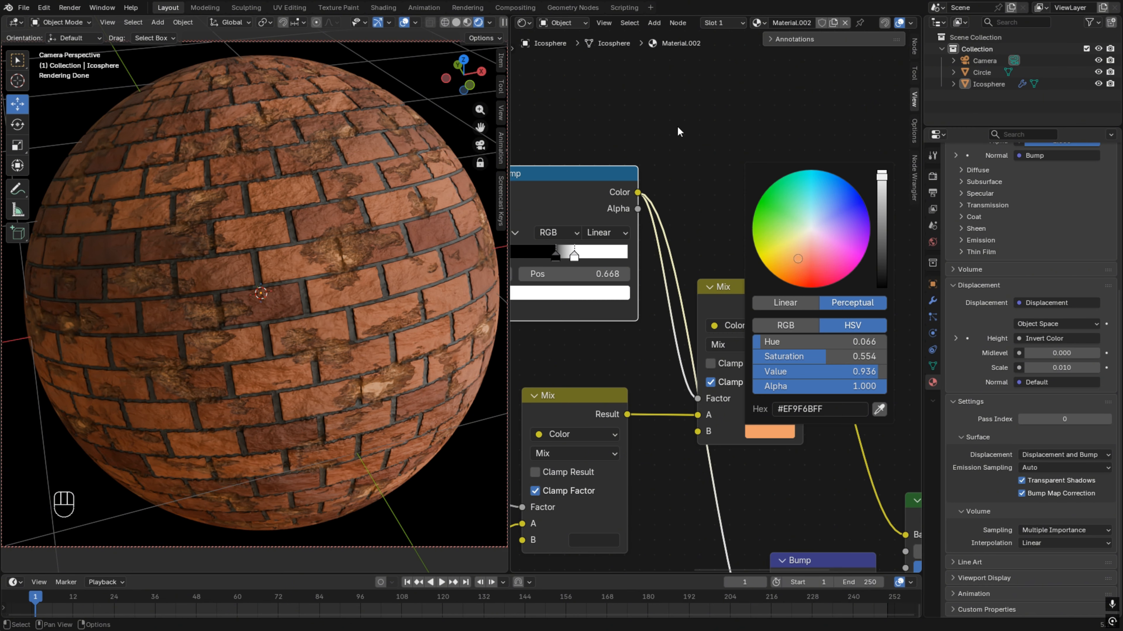
left_click_drag(798, 258, 792, 261)
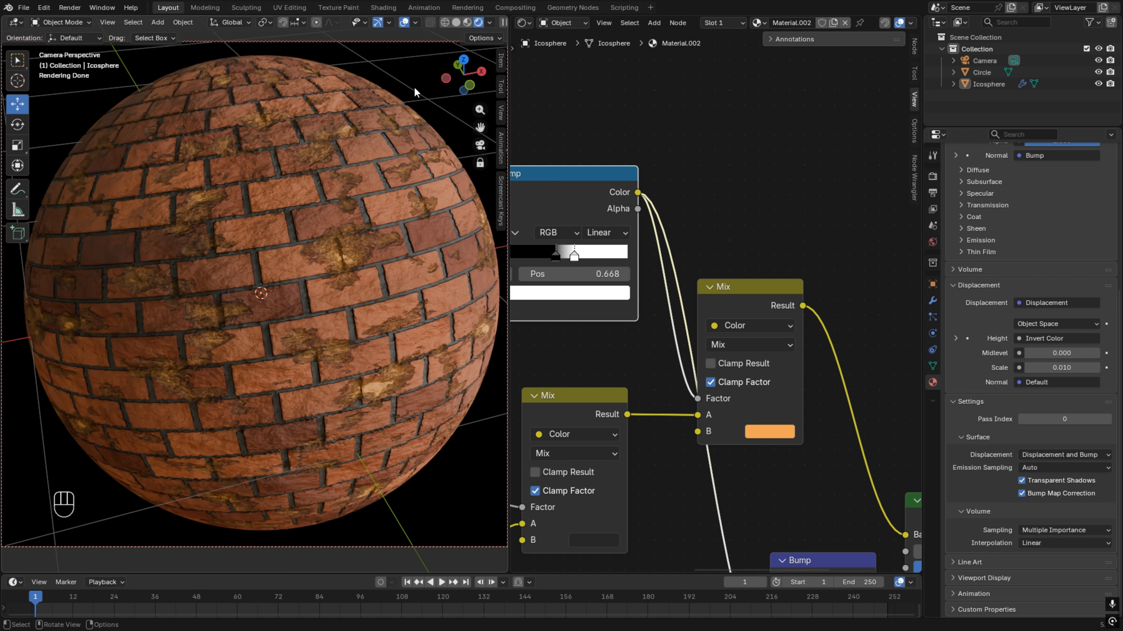
Set the Brick Texture's Mortar Size to 0.010 to narrow the mortar lines
middle_click_drag(562, 362, 694, 249)
scroll(622, 267, "down", 2)
middle_click_drag(622, 267, 690, 179)
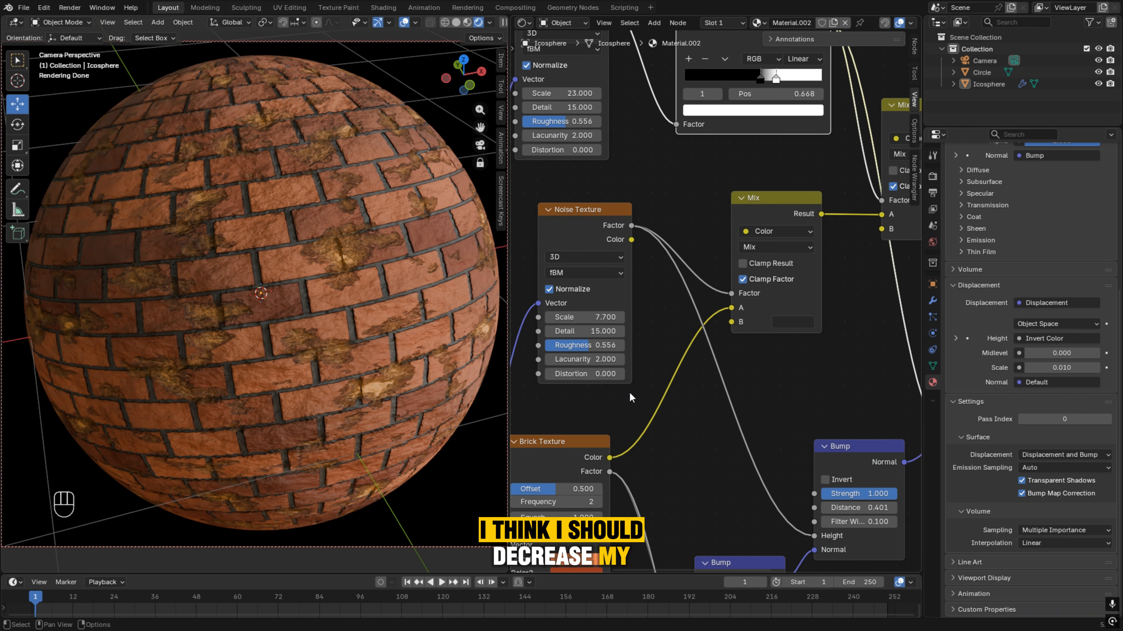
middle_click_drag(630, 393, 739, 245)
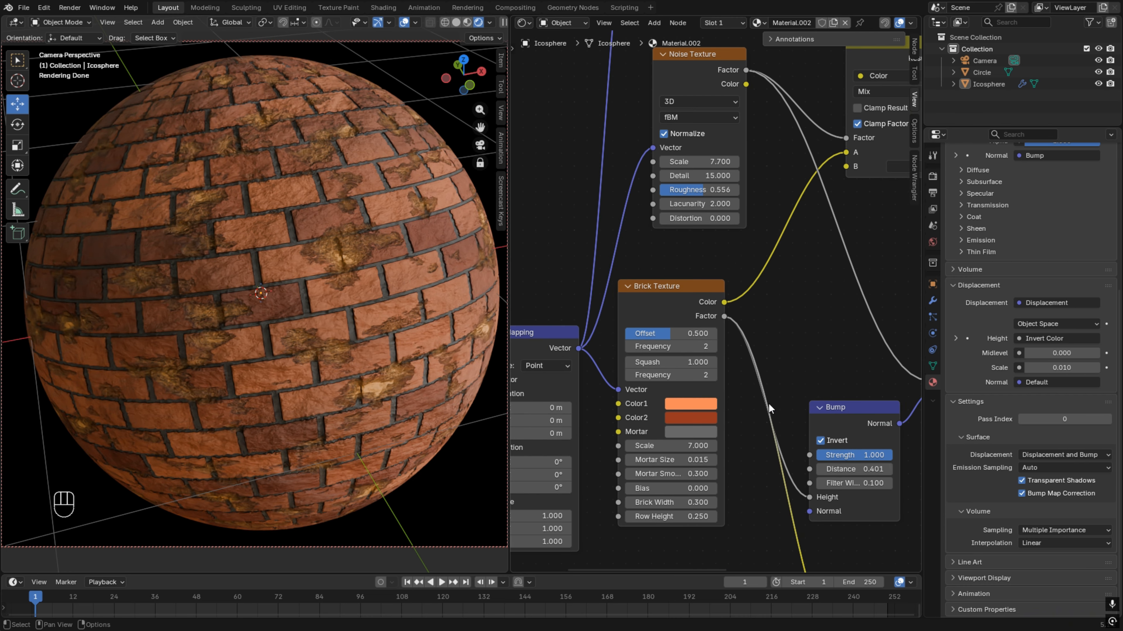
middle_click_drag(769, 416, 763, 261)
scroll(745, 275, "up", 5)
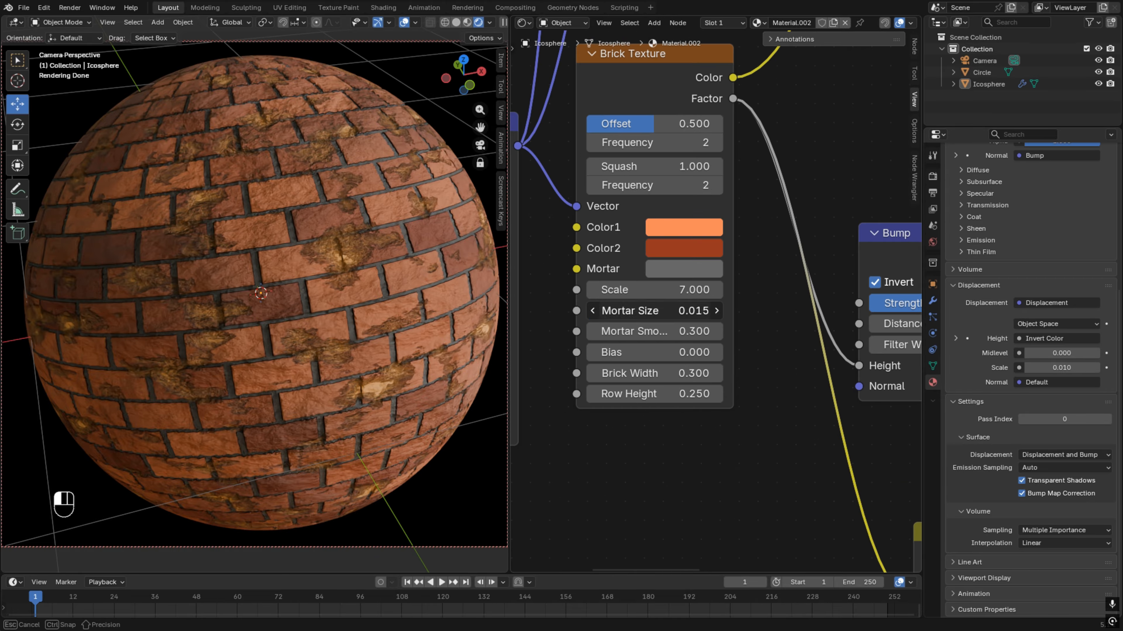
double_click(649, 311)
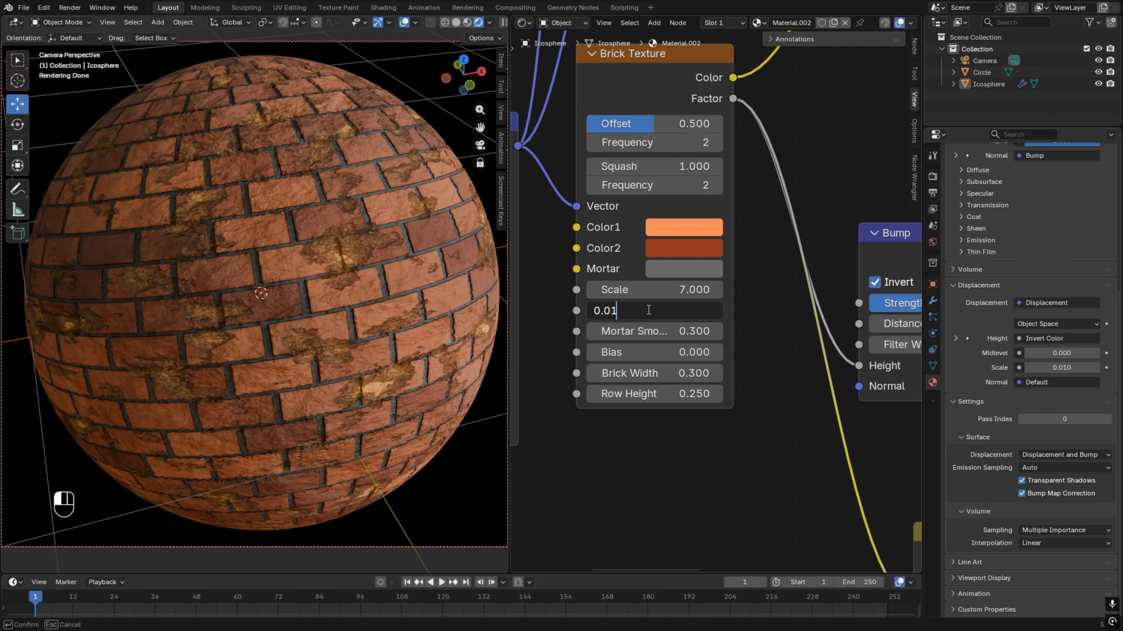
key("Return")
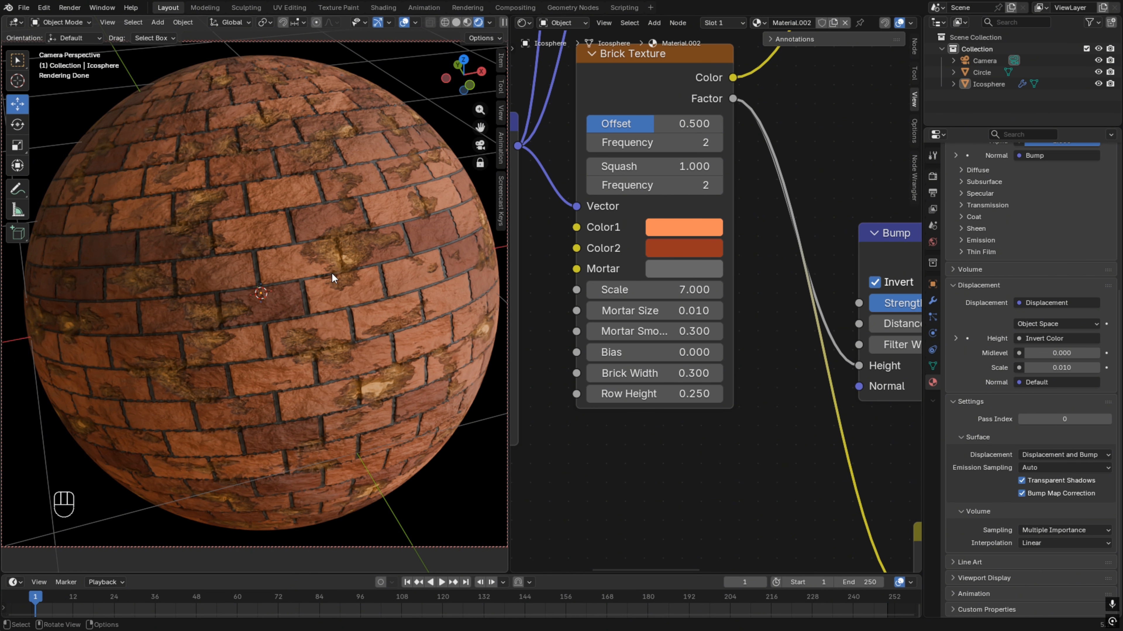
Select the Principled BSDF and Material Output nodes together and move them farther away from the rest of the node tree
scroll(697, 426, "down", 6)
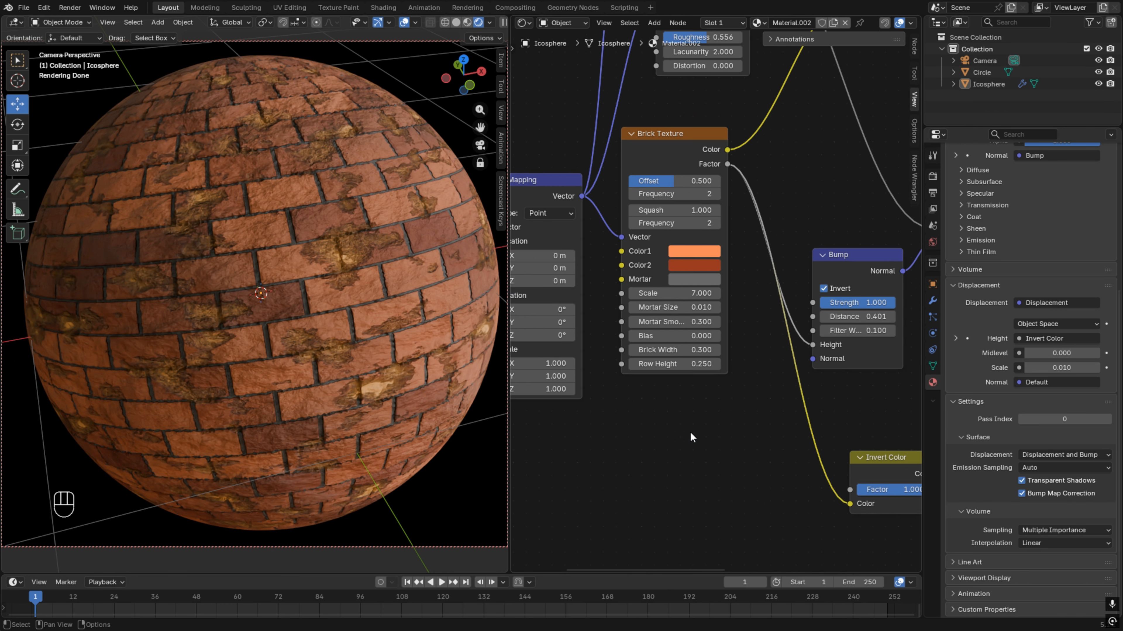
scroll(718, 320, "down", 2)
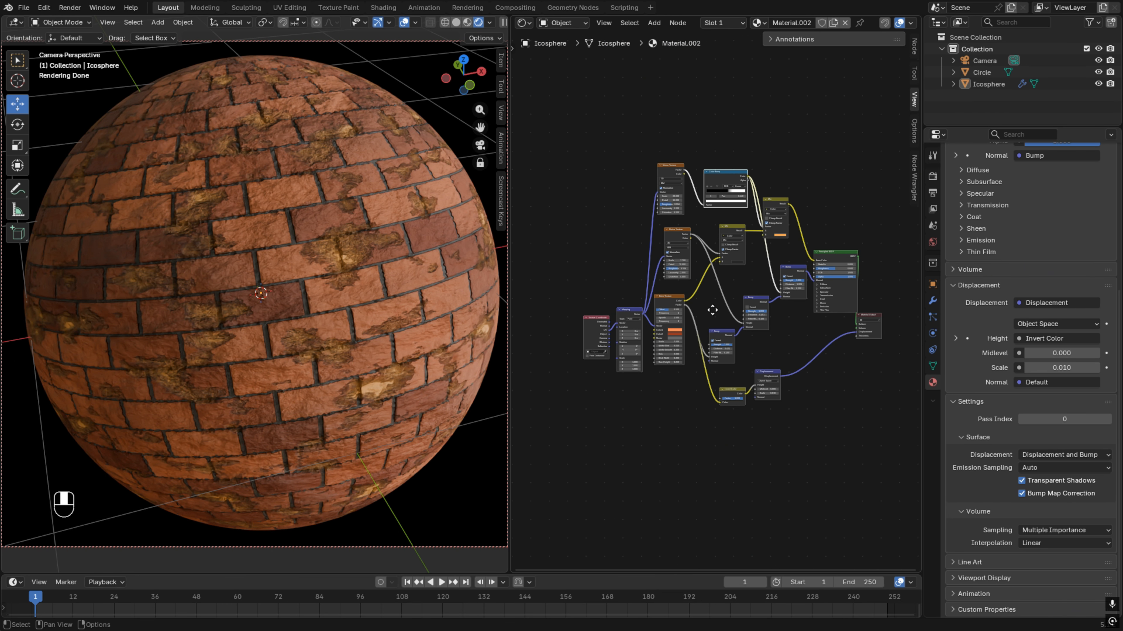
left_click_drag(866, 244, 804, 352)
left_click(805, 302)
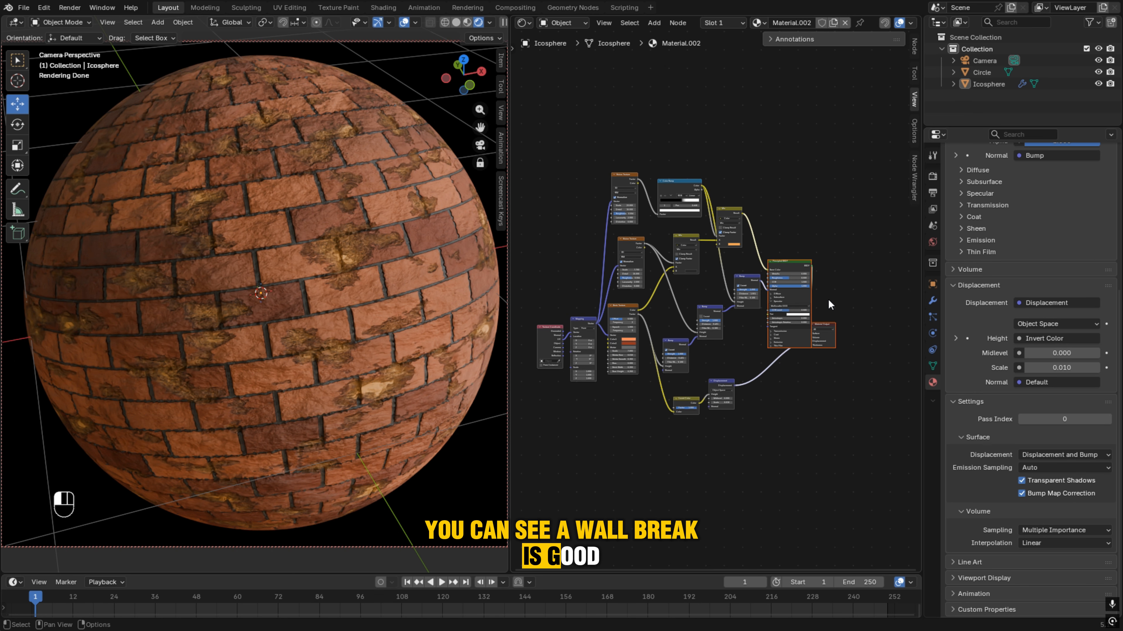
key("g")
left_click(817, 432)
scroll(817, 433, "up", 2)
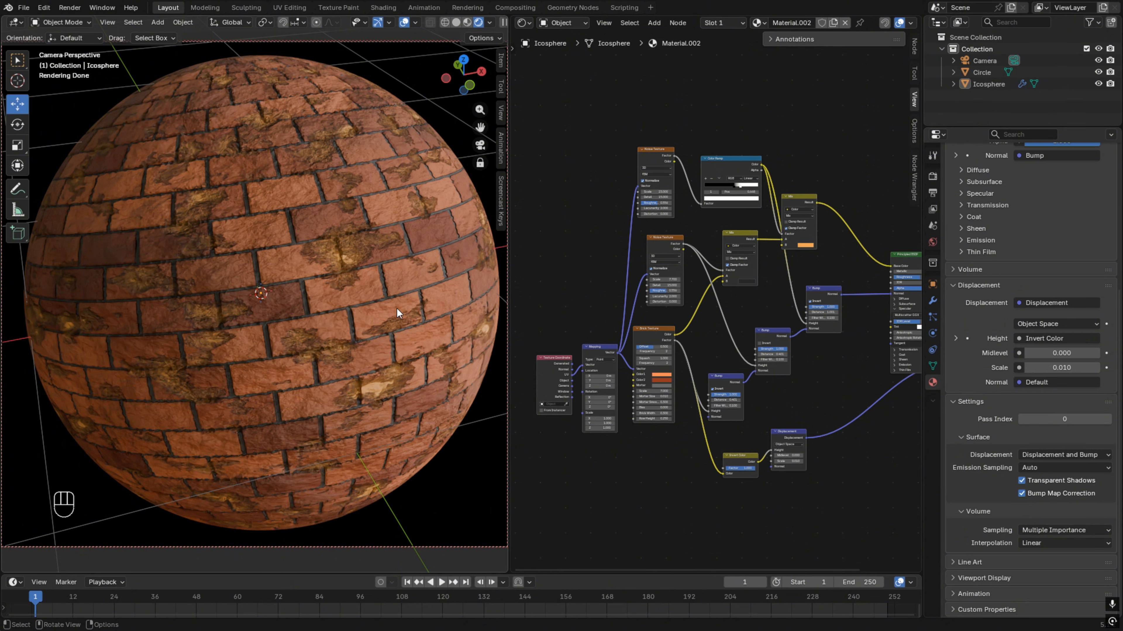
scroll(602, 279, "up", 2)
middle_click_drag(577, 272, 521, 274)
scroll(416, 273, "up", 5)
scroll(427, 282, "down", 5)
scroll(622, 445, "up", 7)
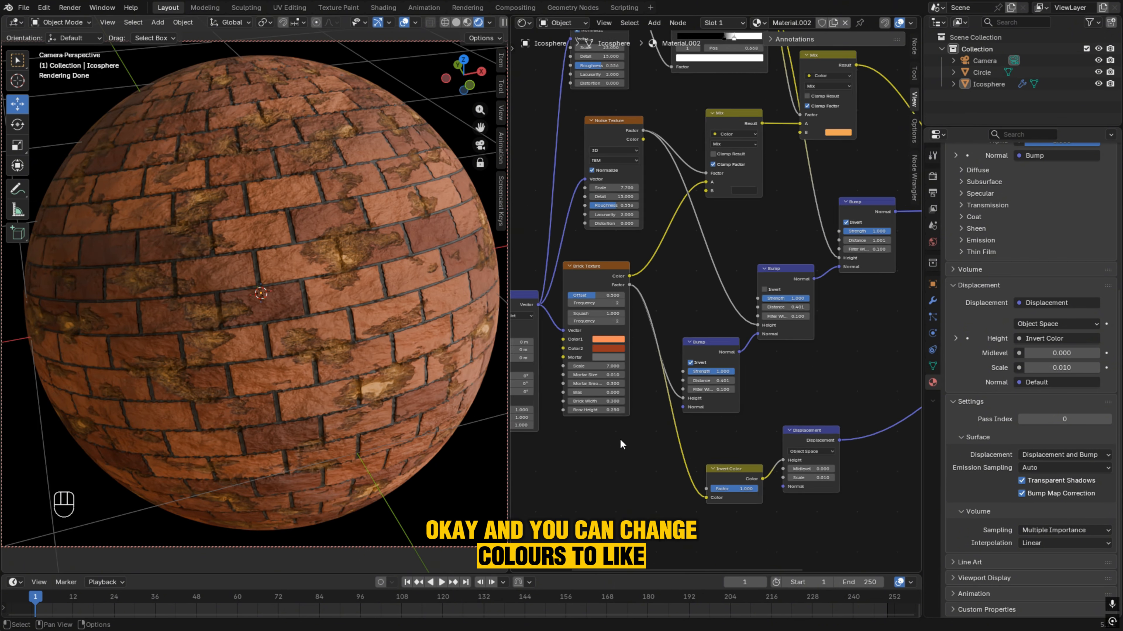
Recolor the Brick Texture with a near-white beige for Color1 and a muted brown, hex 967063, for Color2
middle_click_drag(619, 430, 653, 528)
left_click(633, 411)
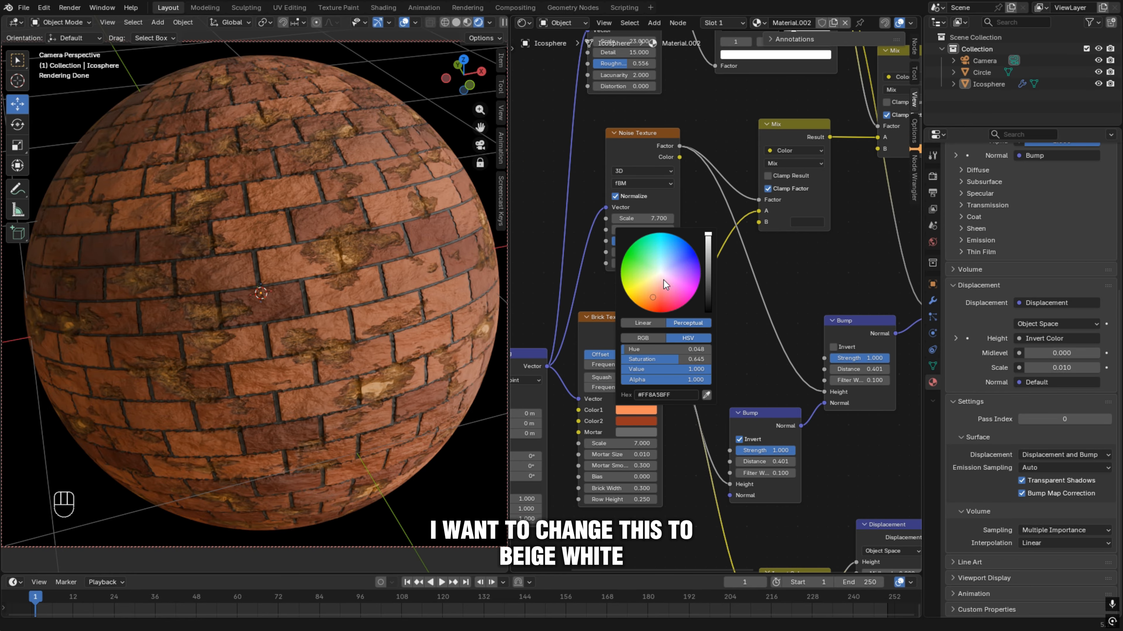
left_click_drag(653, 301, 659, 276)
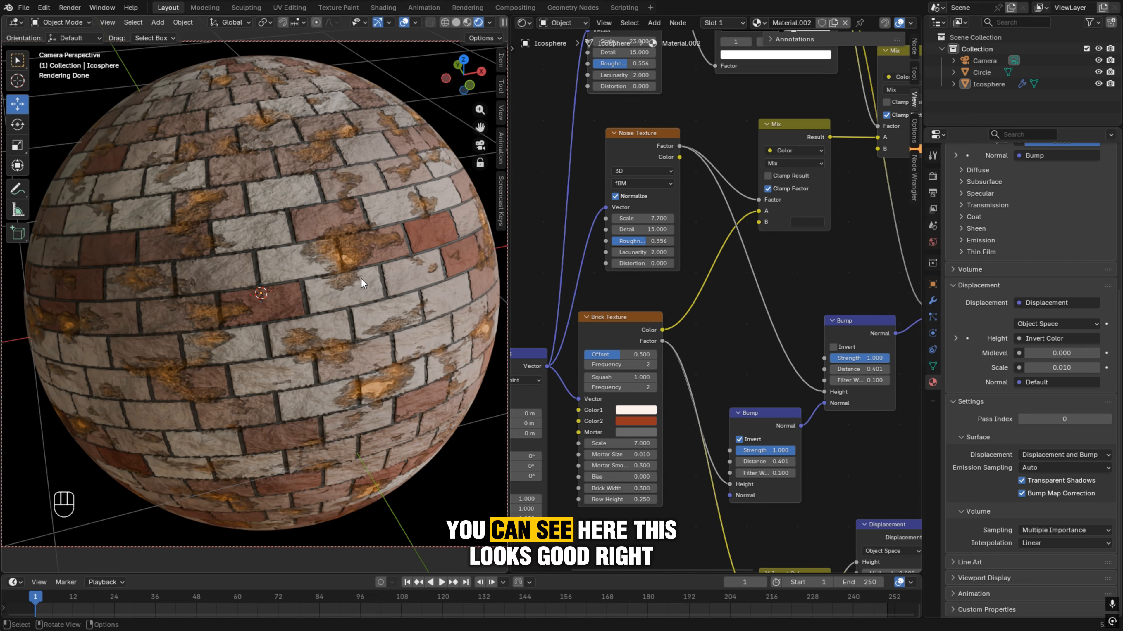
left_click(637, 422)
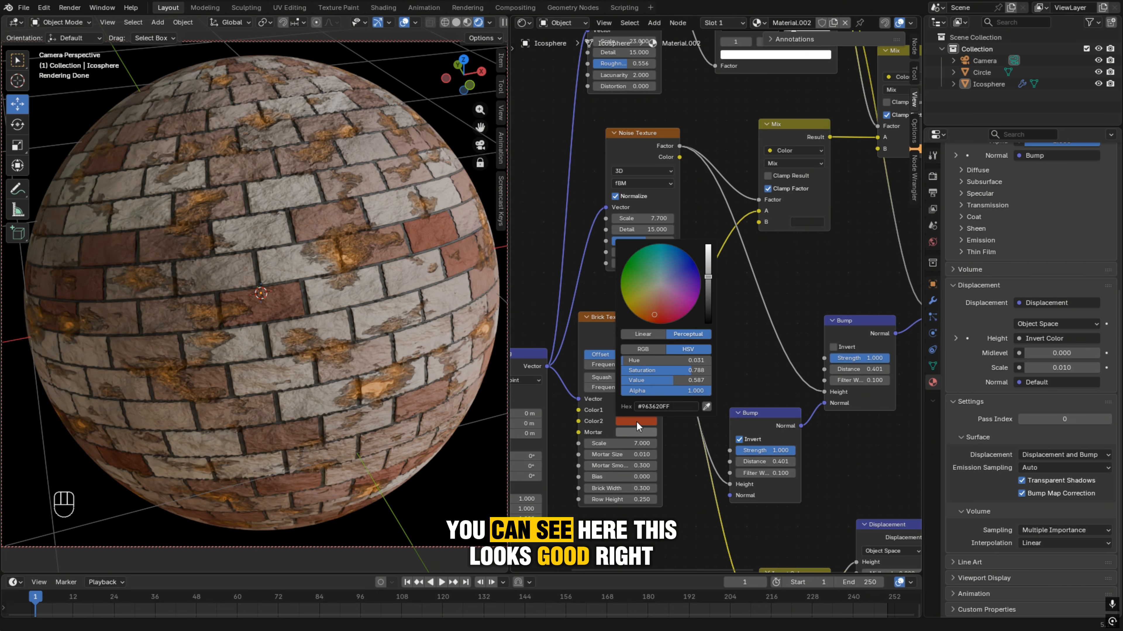
left_click_drag(654, 315, 656, 297)
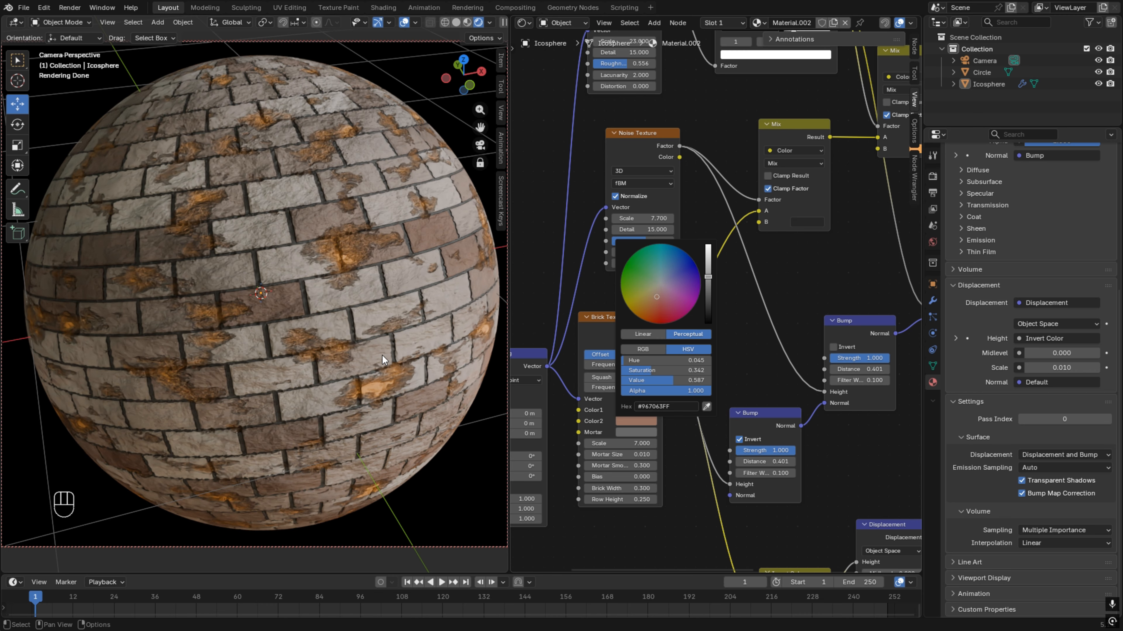
Change the patch Mix node's B color to a dark grayish beige, hex 888068
middle_click_drag(816, 286, 690, 439)
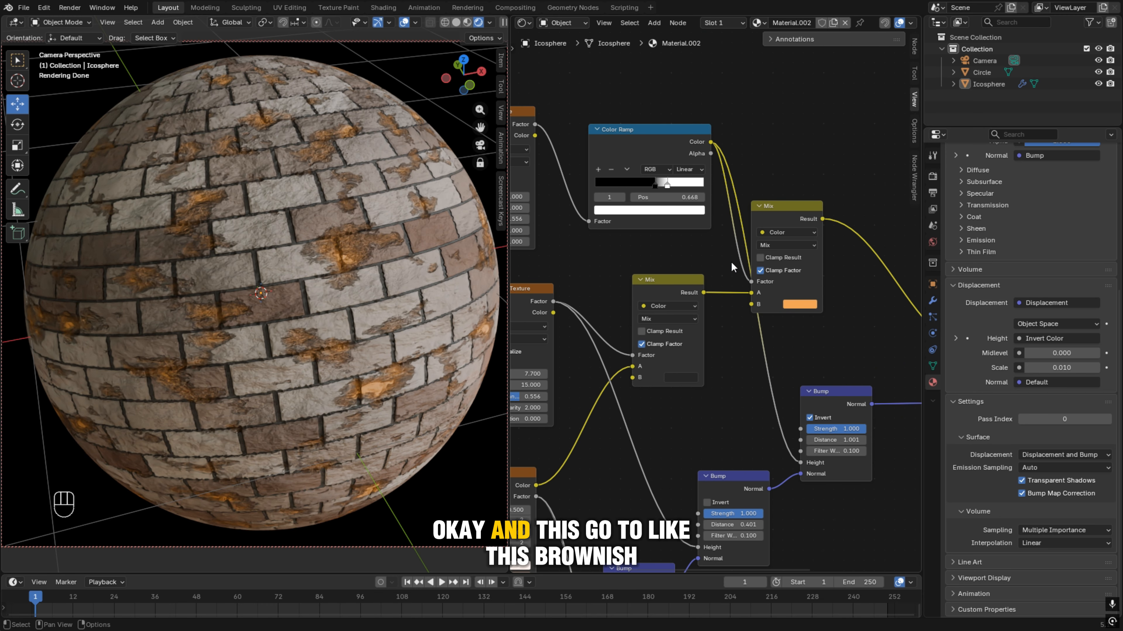
left_click(792, 305)
left_click_drag(815, 188, 820, 176)
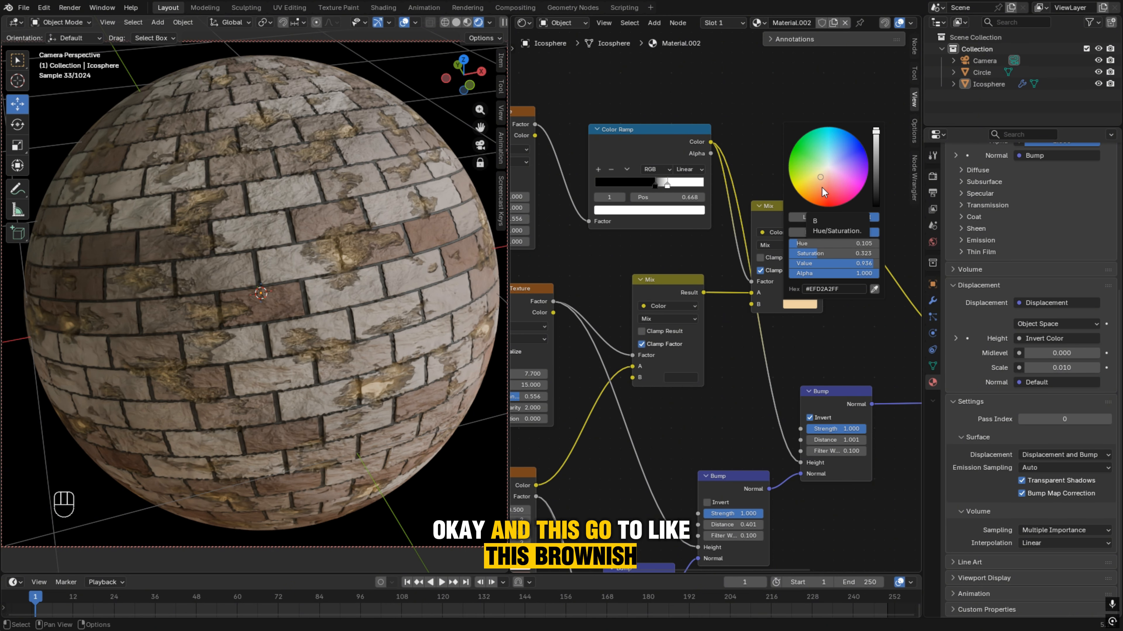
left_click(790, 305)
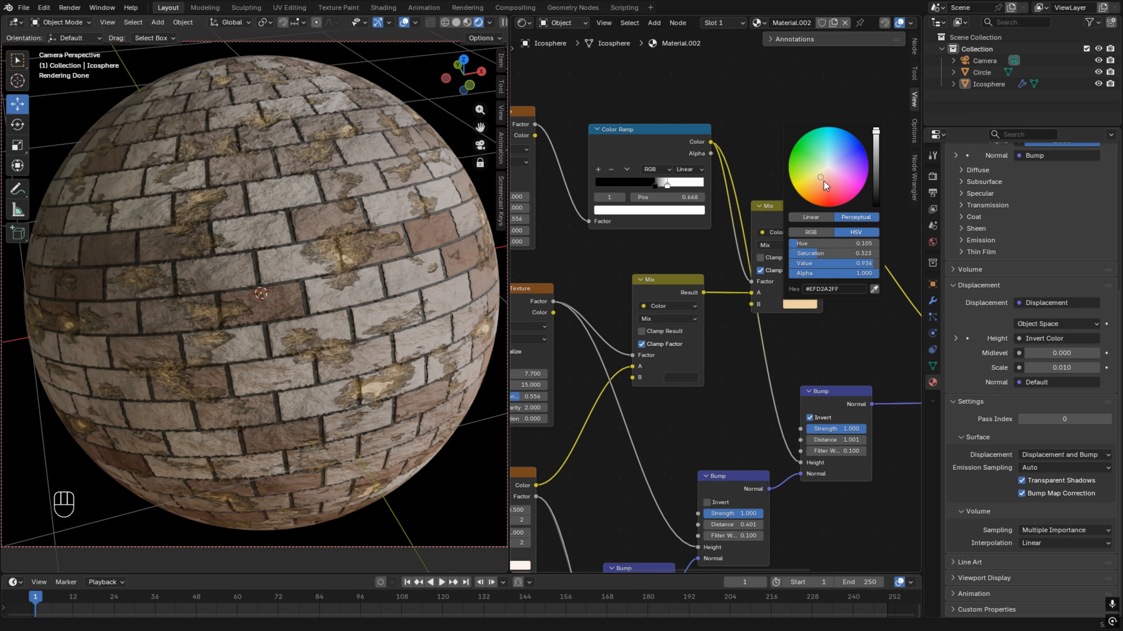
left_click_drag(819, 178, 821, 173)
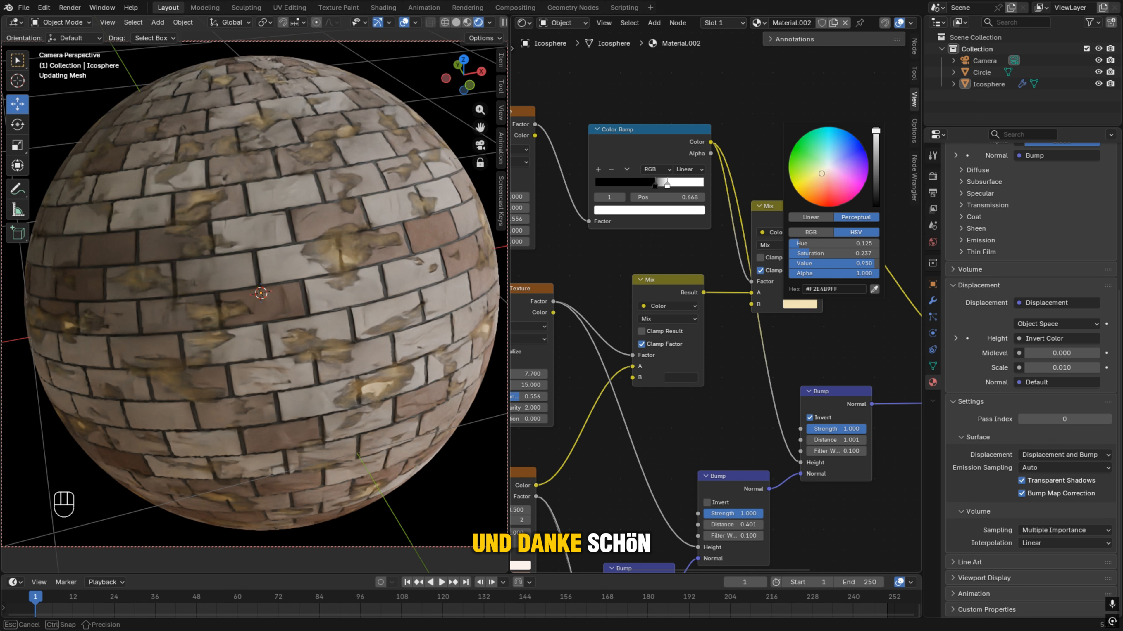
left_click_drag(875, 133, 876, 164)
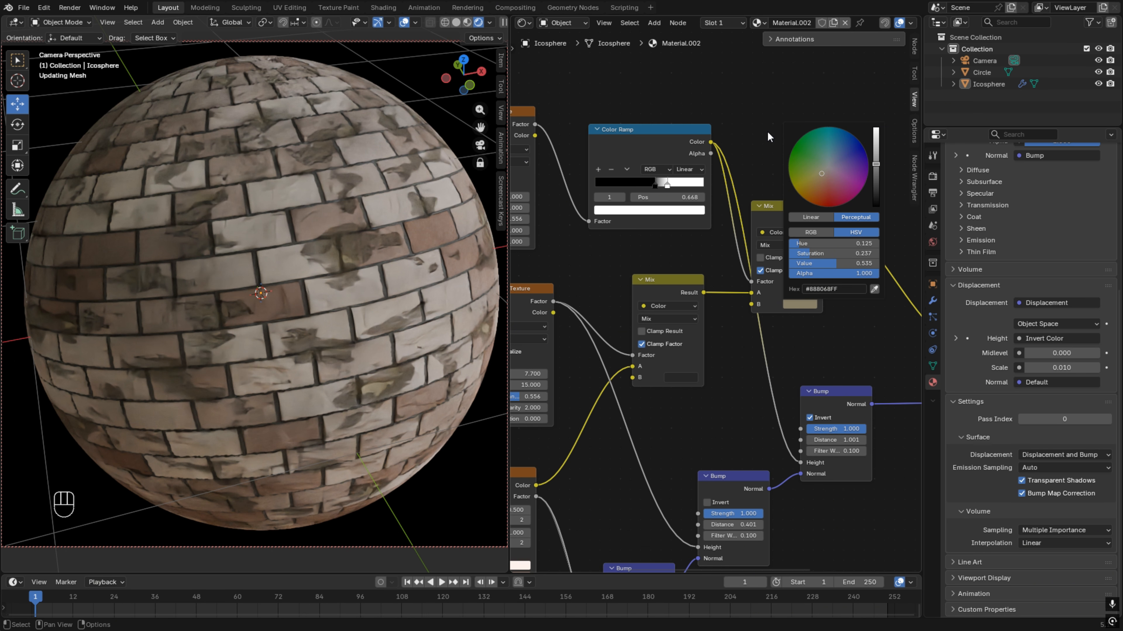
middle_click_drag(462, 273, 418, 292)
scroll(664, 382, "down", 2)
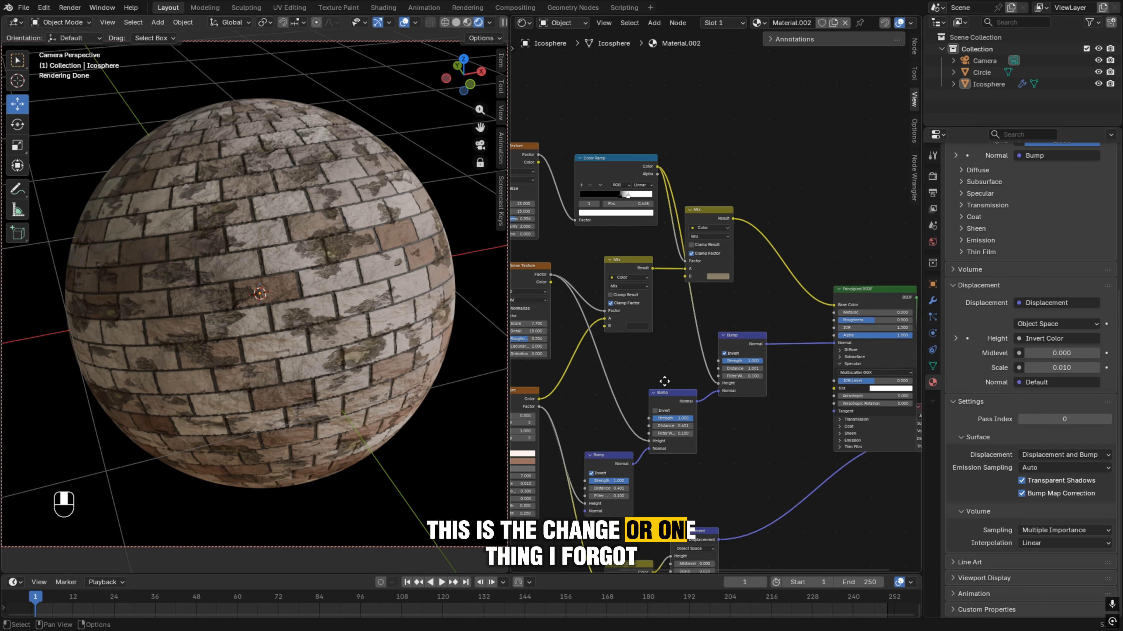
Move the Material Output and the last Bump node away from the Principled BSDF to make room for another node
middle_click_drag(664, 381, 576, 359)
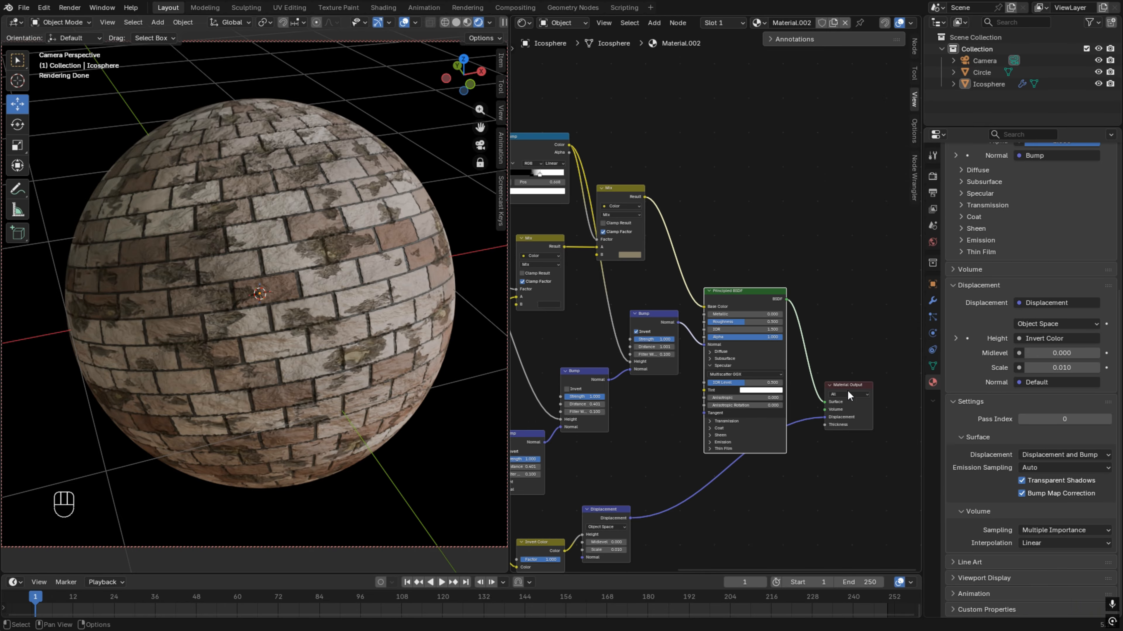
left_click_drag(847, 389, 880, 376)
scroll(805, 453, "up", 2)
scroll(805, 453, "up", 2)
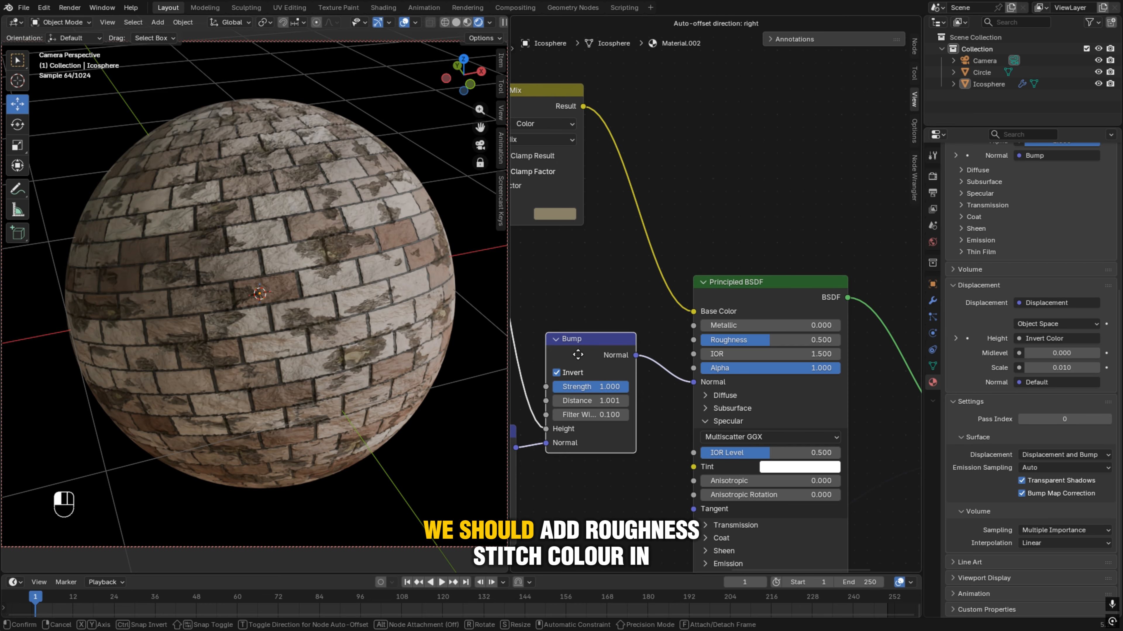
left_click_drag(584, 328, 567, 351)
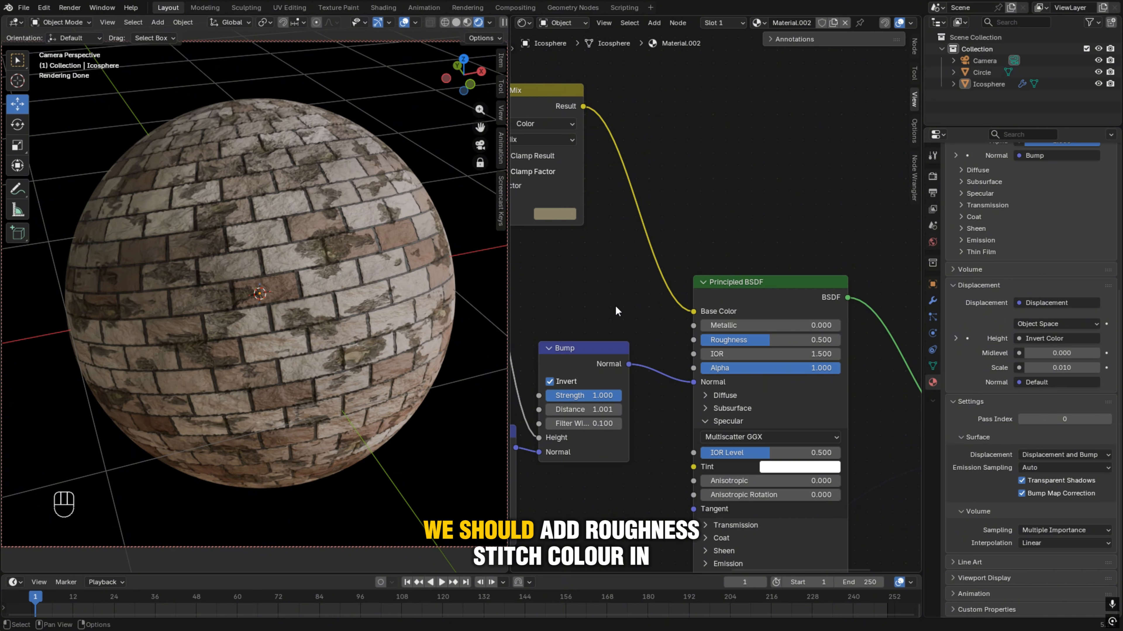
Add a Color Ramp fed by the patch Mix node's Result and connect its Color to the Principled BSDF's Roughness
key("shift+a")
mouse_move(614, 305)
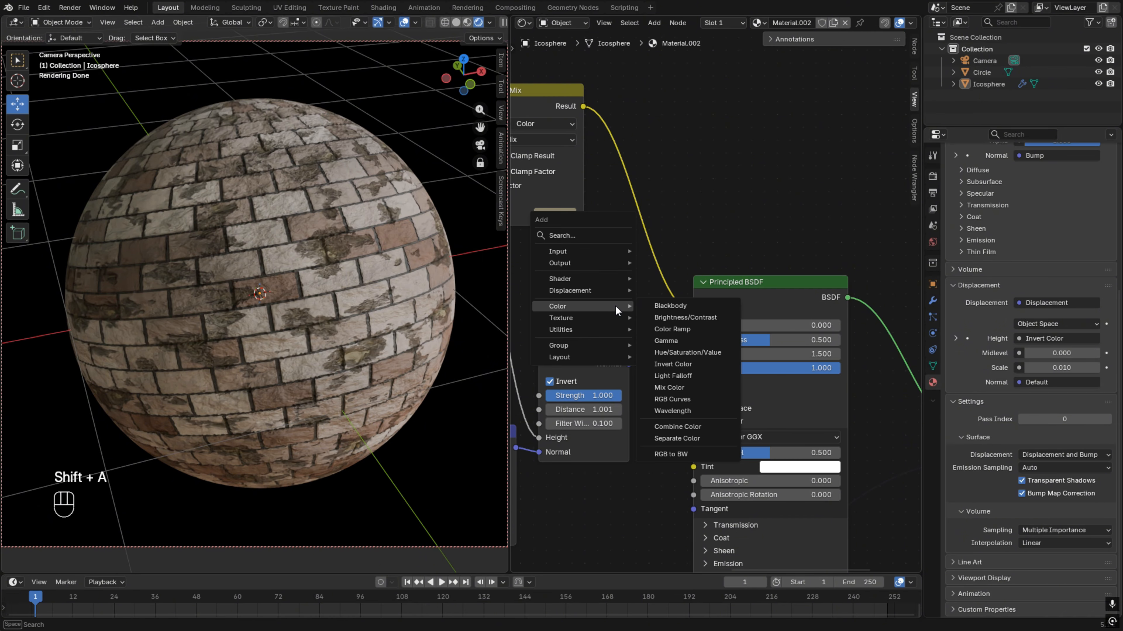
left_click(672, 329)
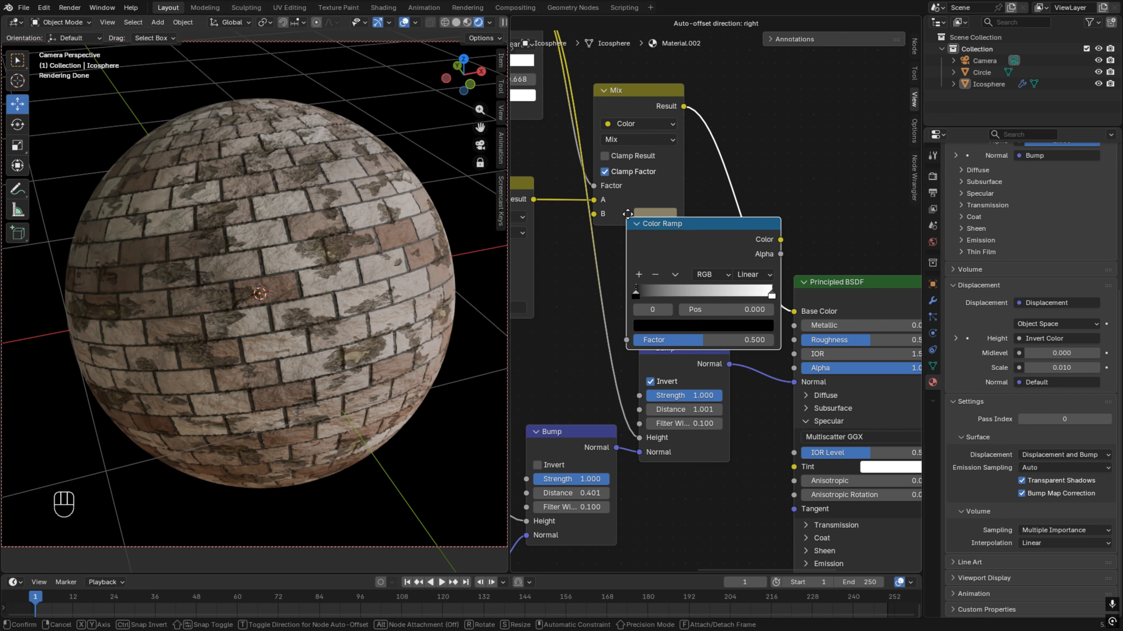
left_click(752, 86)
middle_click_drag(686, 250, 602, 308)
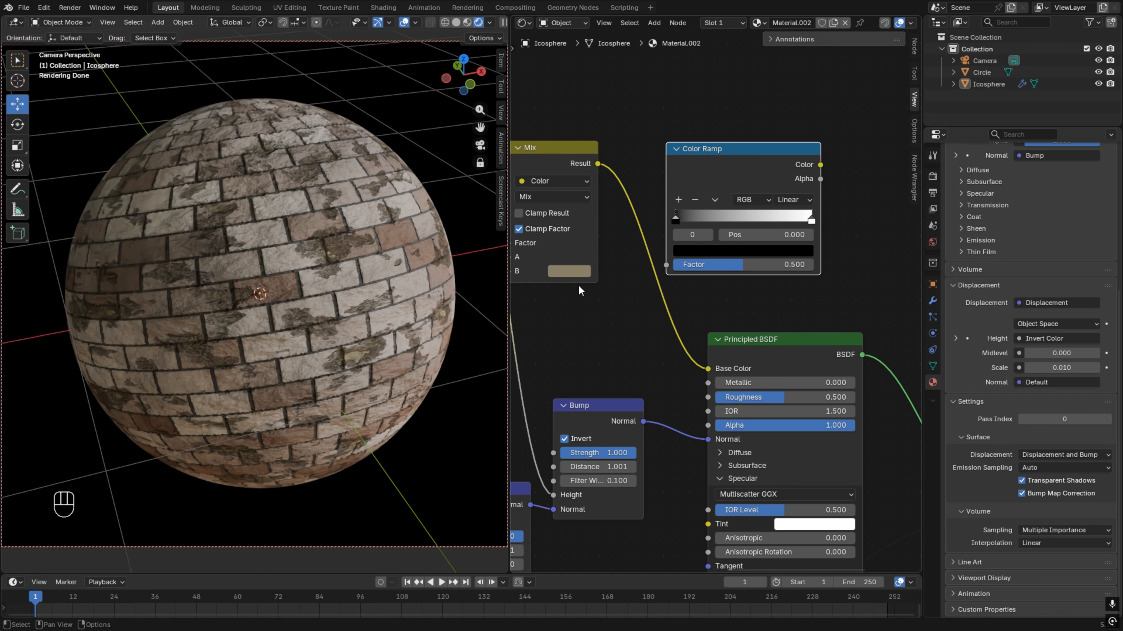
left_click_drag(599, 164, 666, 264)
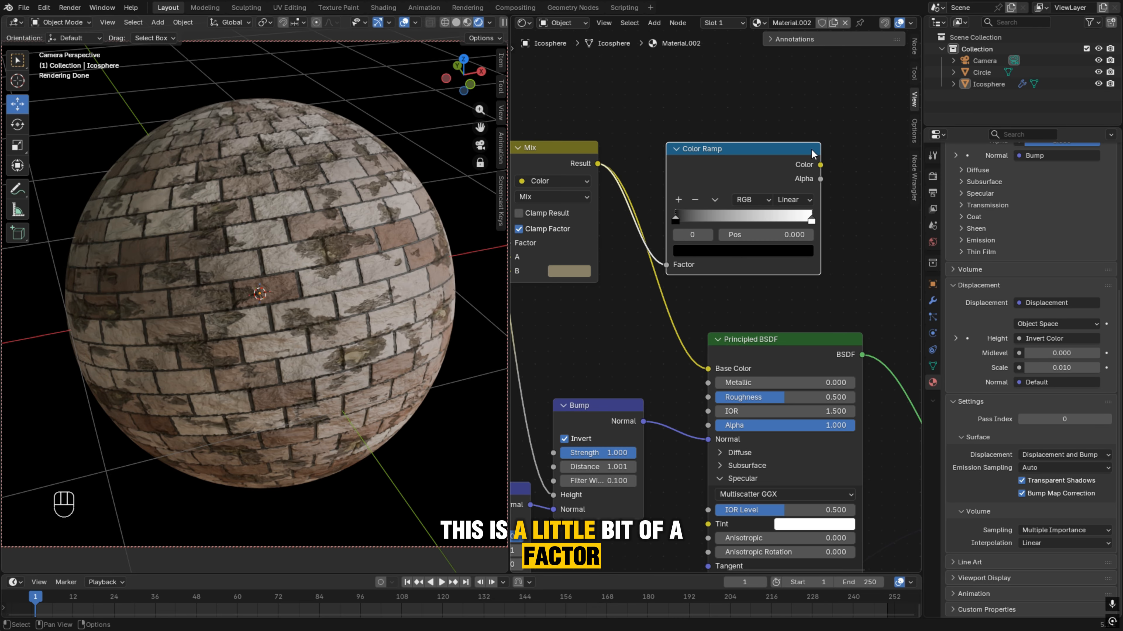
left_click_drag(819, 165, 708, 397)
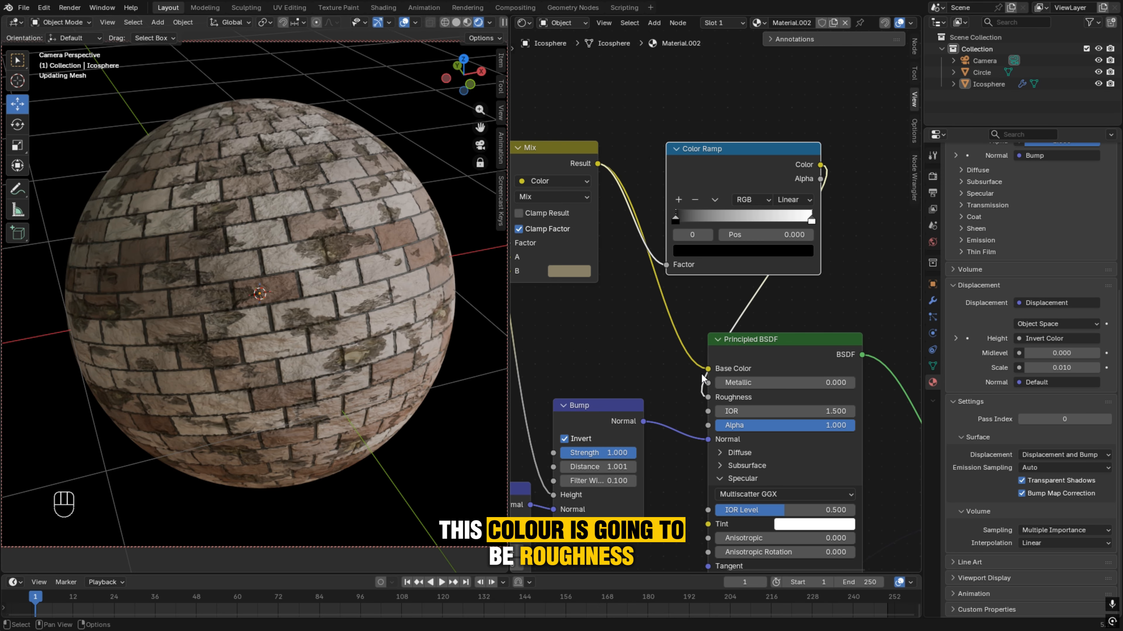
Tighten the roughness Color Ramp by moving its black stop to 0.455 and its white stop to 0.595
scroll(613, 323, "up", 5)
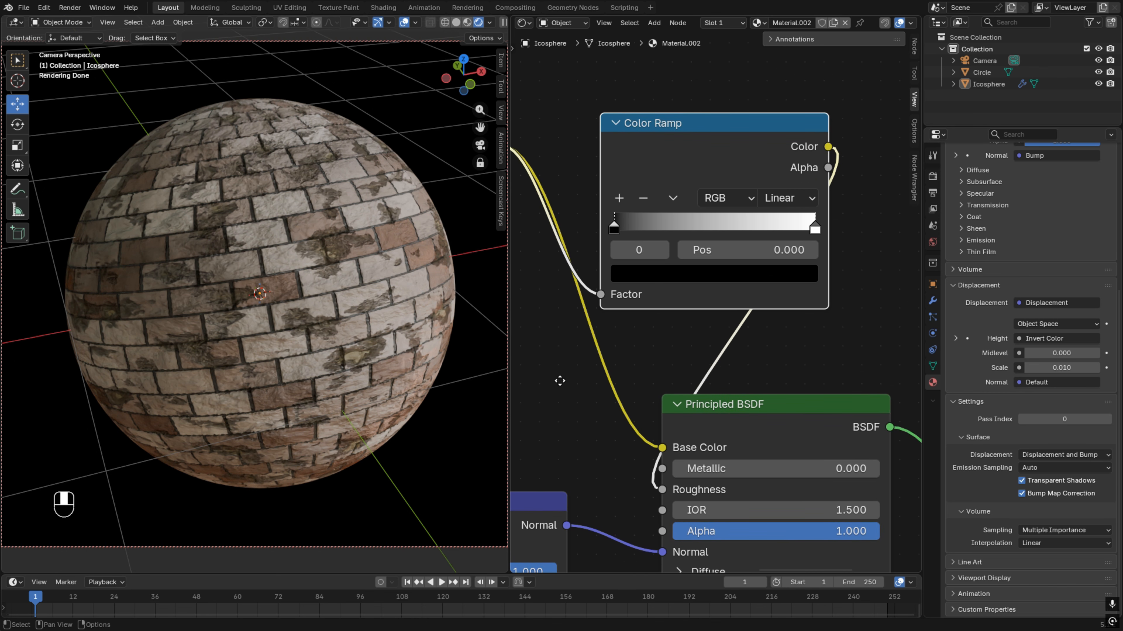
left_click_drag(607, 233, 695, 233)
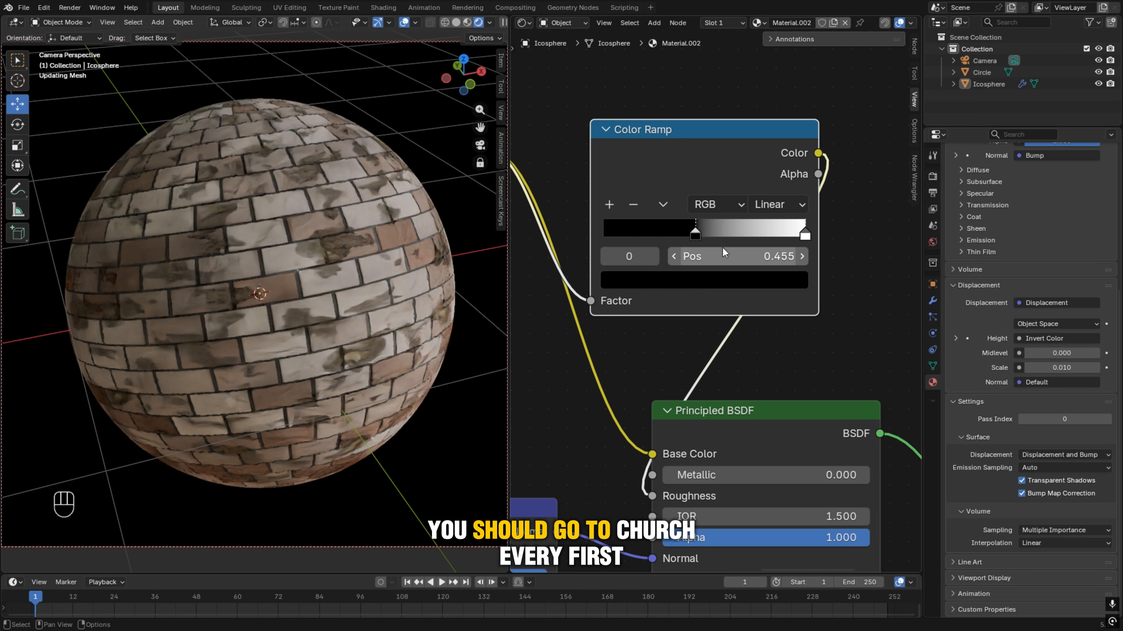
left_click_drag(805, 235, 724, 237)
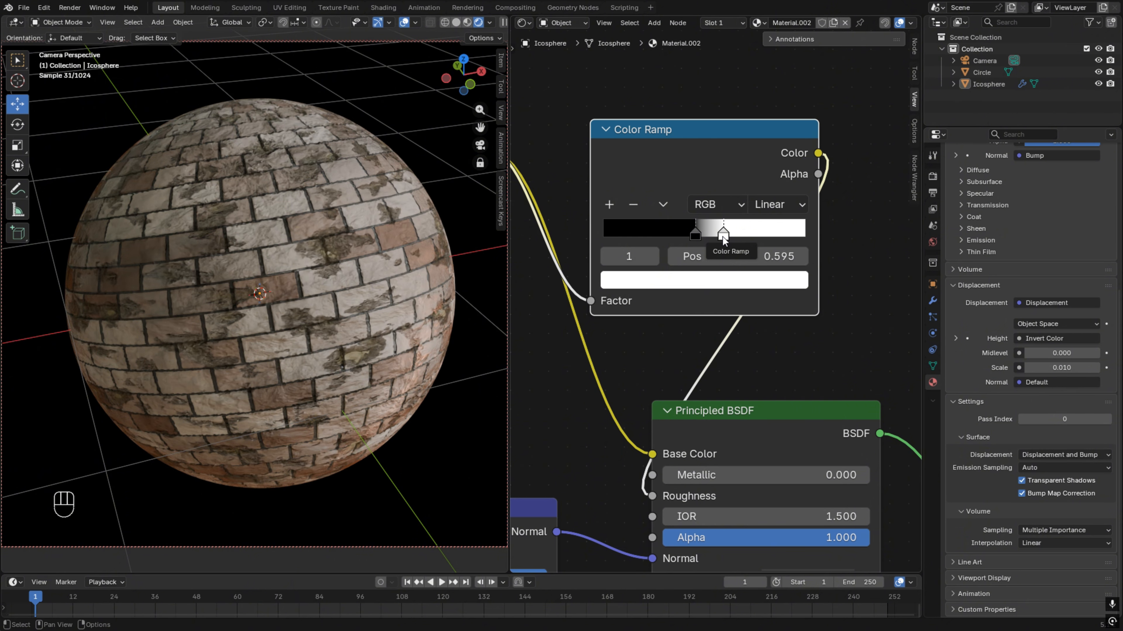
Tidy the node layout by placing the roughness Color Ramp below the patch Mix node, beside the Principled BSDF, and spacing neighboring nodes
left_click_drag(697, 134, 602, 334)
left_click_drag(588, 149, 575, 90)
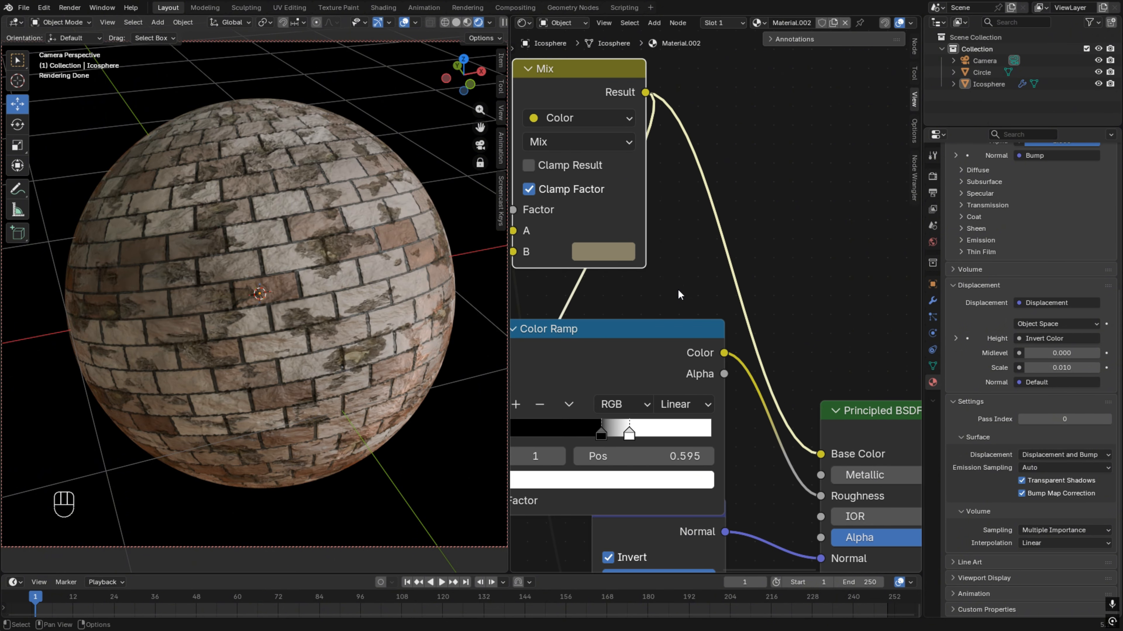
scroll(692, 314, "down", 10)
left_click_drag(689, 412, 702, 446)
left_click_drag(663, 319, 677, 320)
left_click_drag(549, 291, 532, 297)
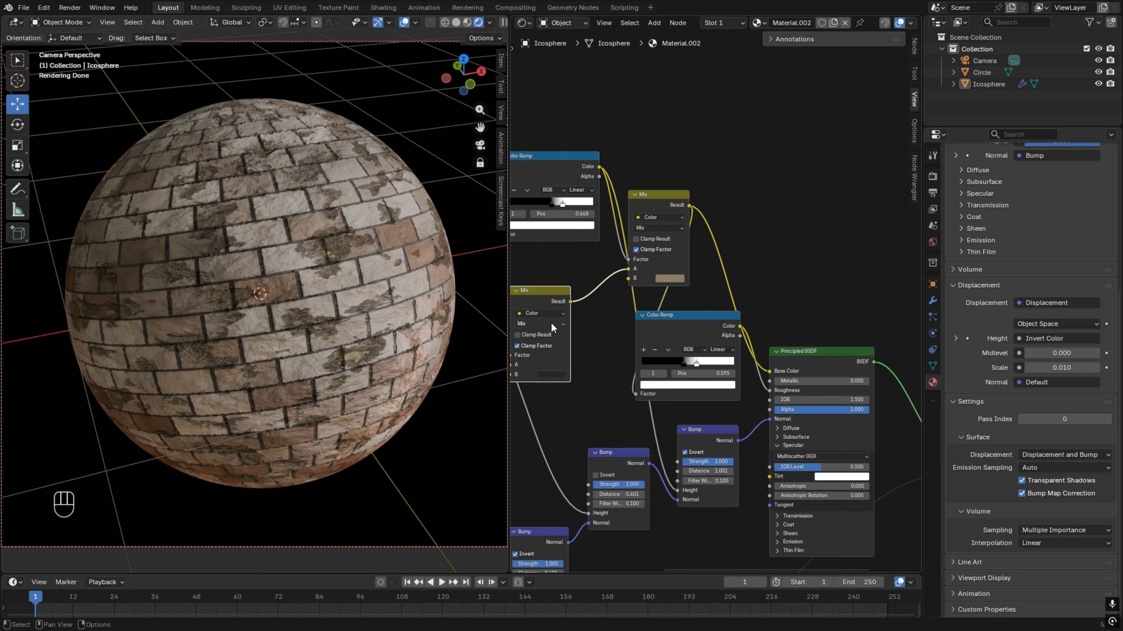
left_click_drag(694, 313, 700, 305)
Recolor the Brick Texture with a bright orange for Color1 and a reddish brown, hex 965037, for Color2
middle_click_drag(588, 383, 706, 318)
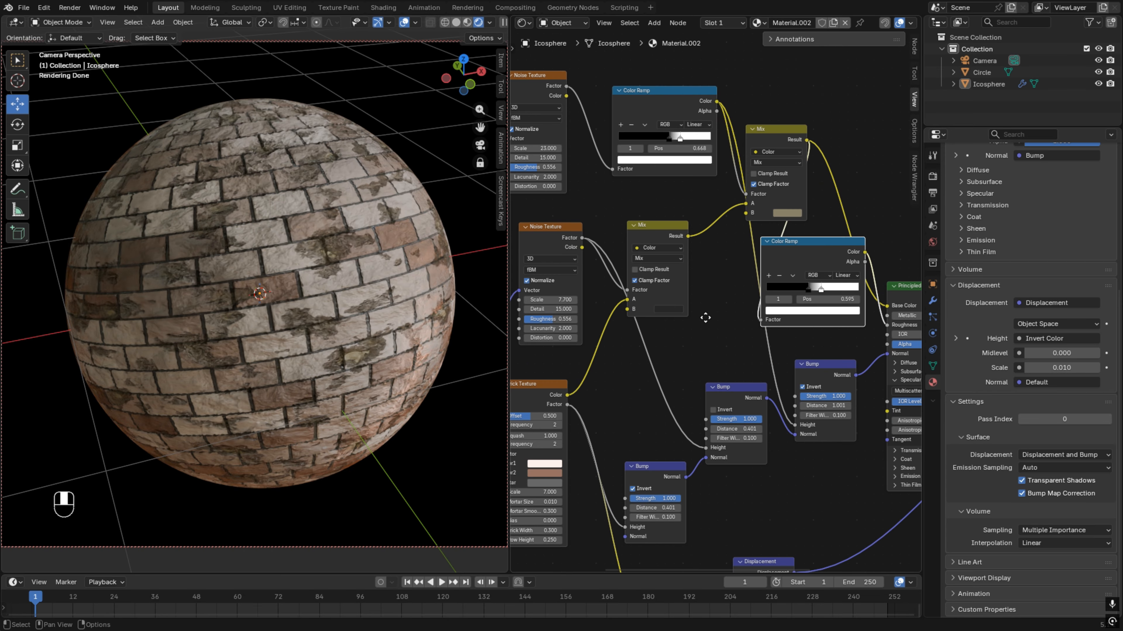
middle_click_drag(649, 378, 704, 304)
scroll(638, 361, "up", 2)
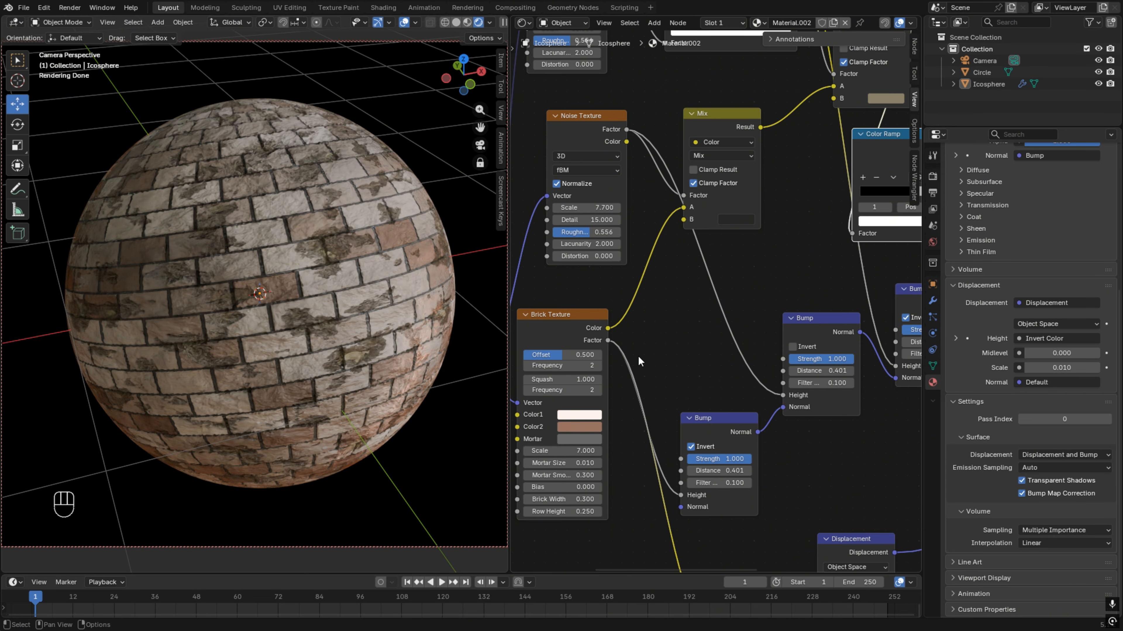
left_click(576, 417)
left_click_drag(606, 269, 597, 291)
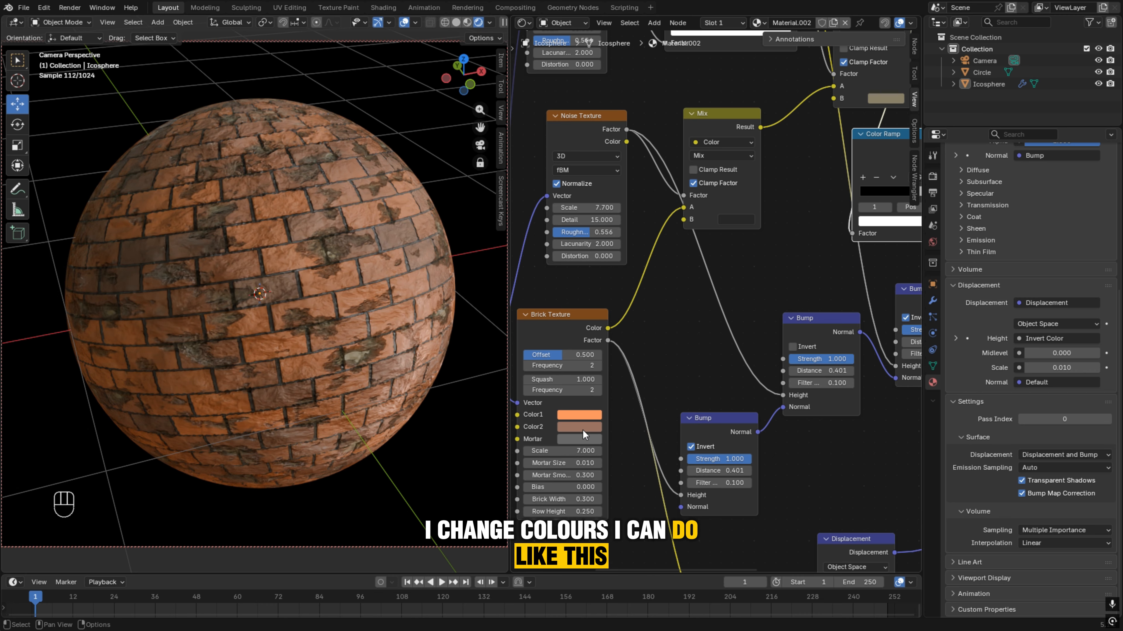
left_click(583, 428)
left_click_drag(602, 294, 598, 305)
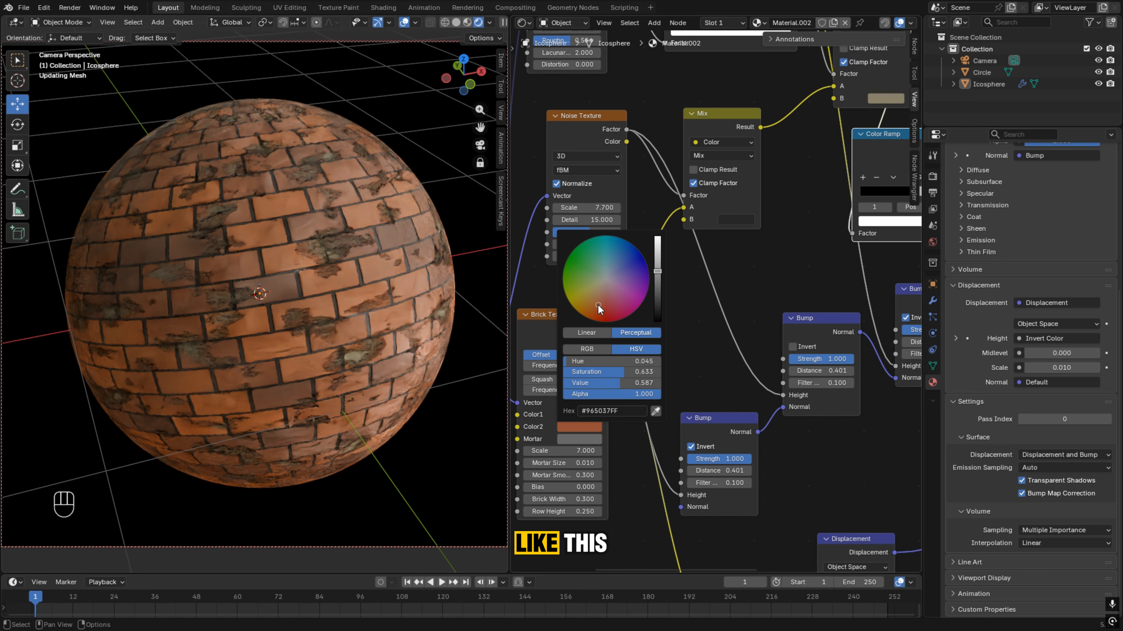
Change the patch Mix node's B color to a lighter, muted orange-tan
middle_click_drag(769, 257, 653, 414)
left_click(649, 188)
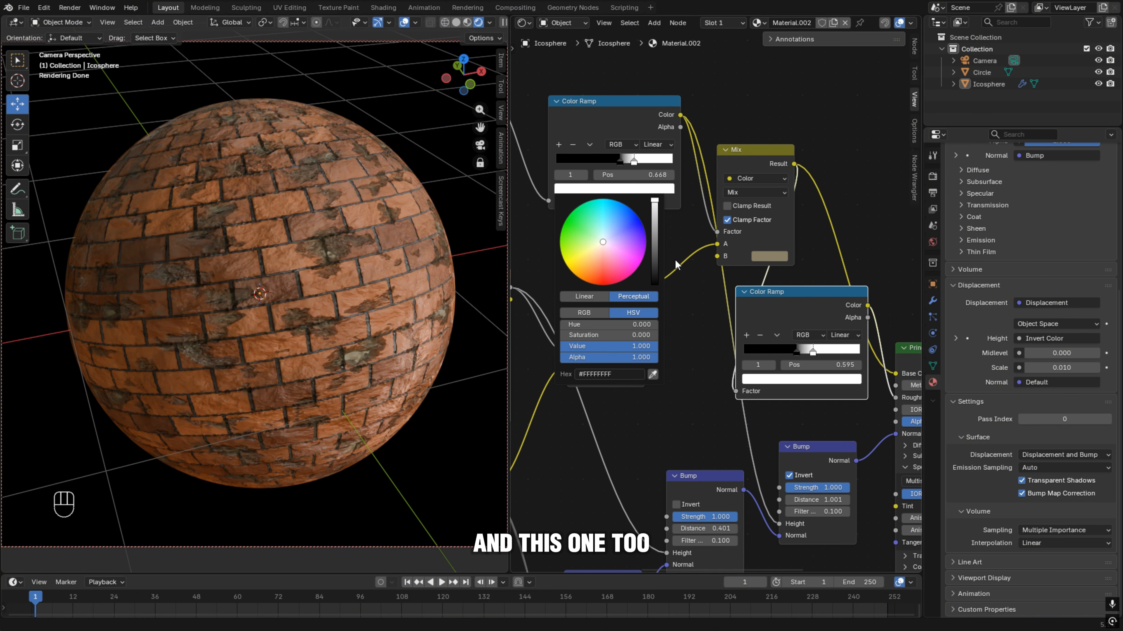
left_click(768, 257)
left_click_drag(797, 128, 850, 83)
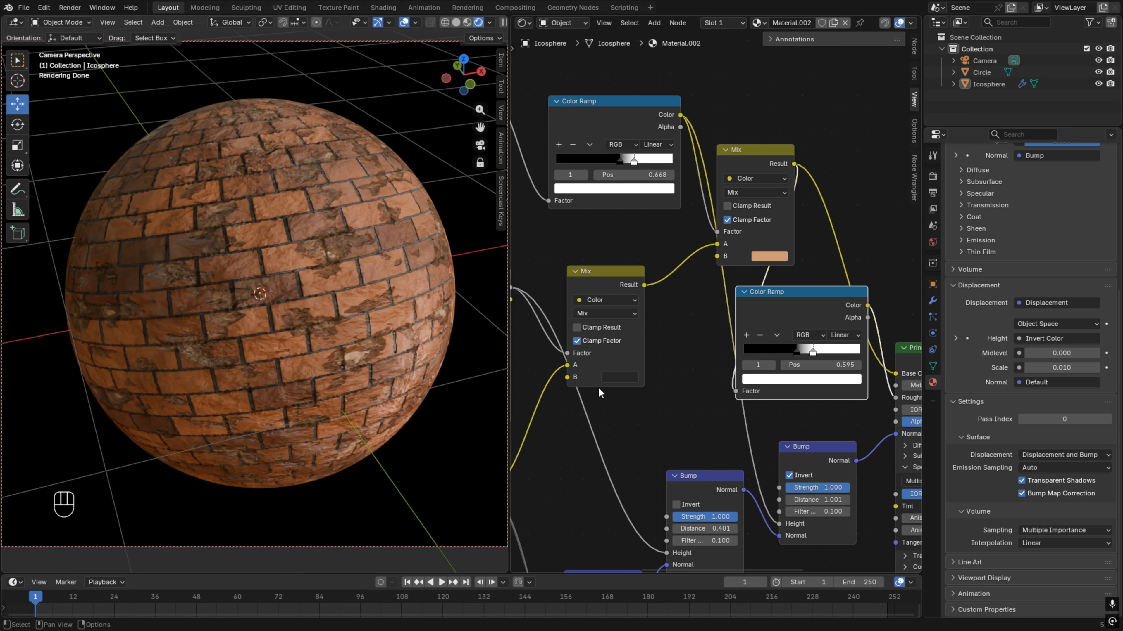
Render a still image of the brick sphere, then close the render window
scroll(637, 405, "down", 3)
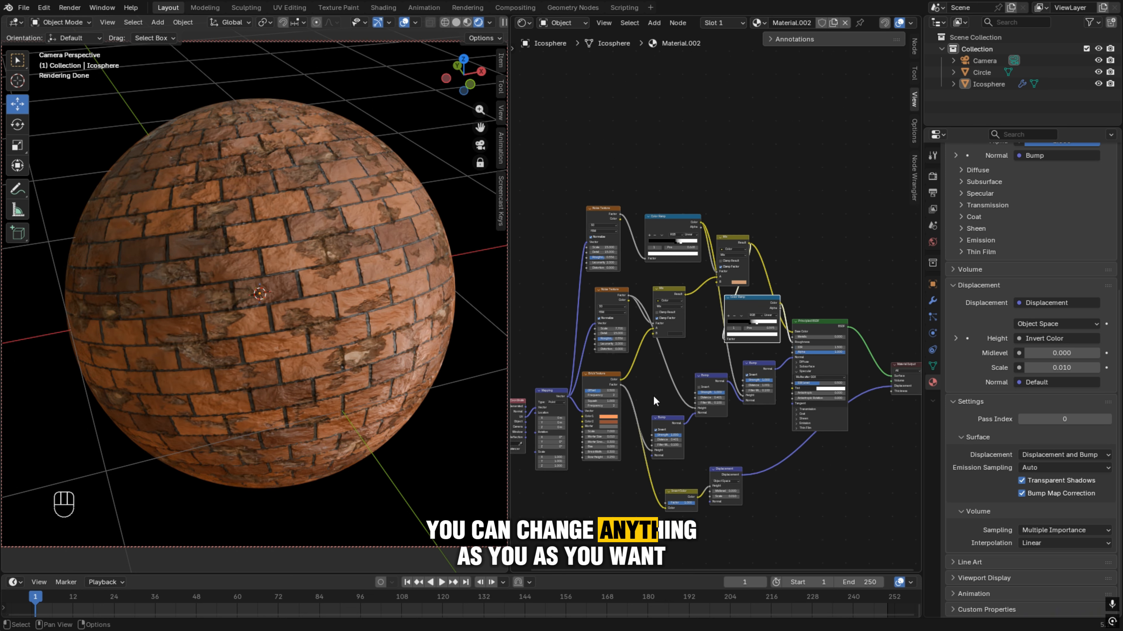
middle_click_drag(620, 456, 597, 471)
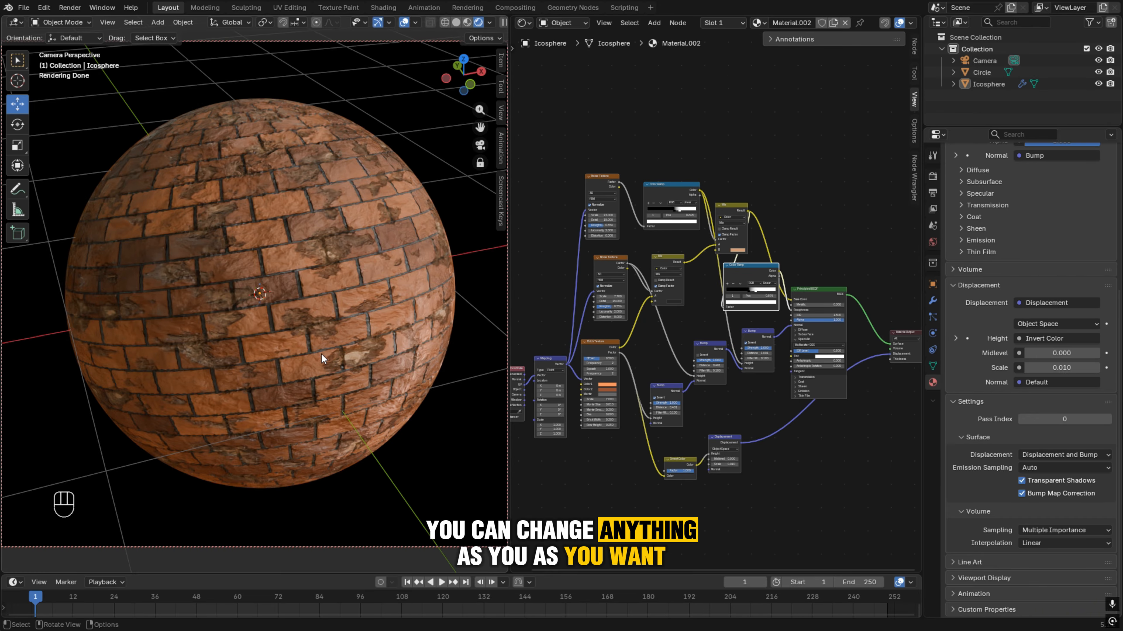
left_click(69, 8)
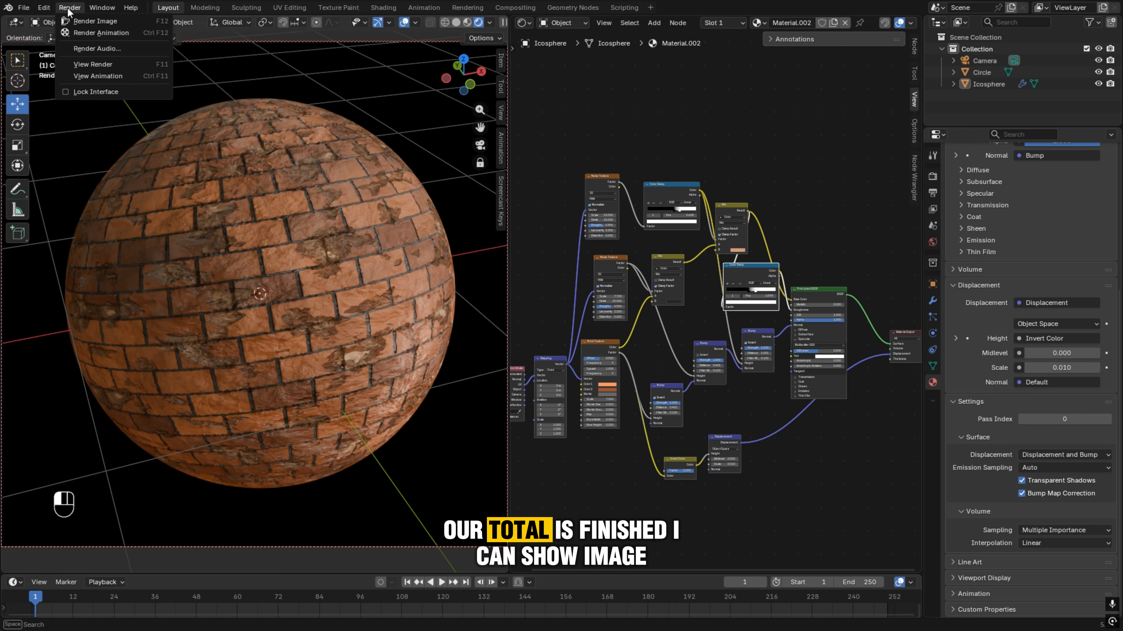
left_click(100, 22)
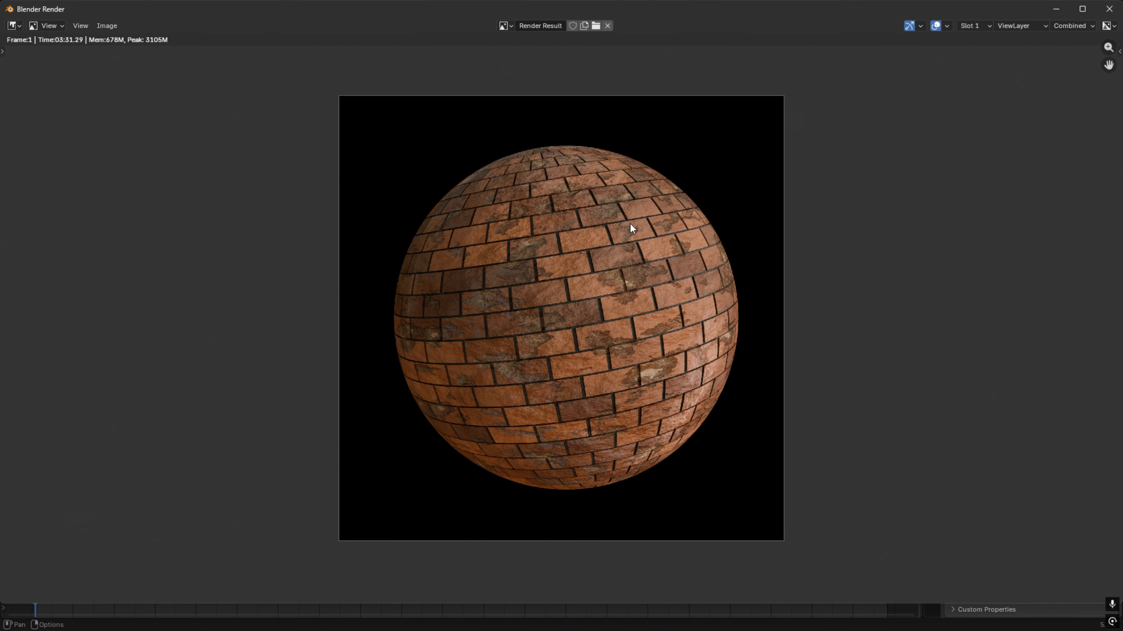
left_click(1108, 9)
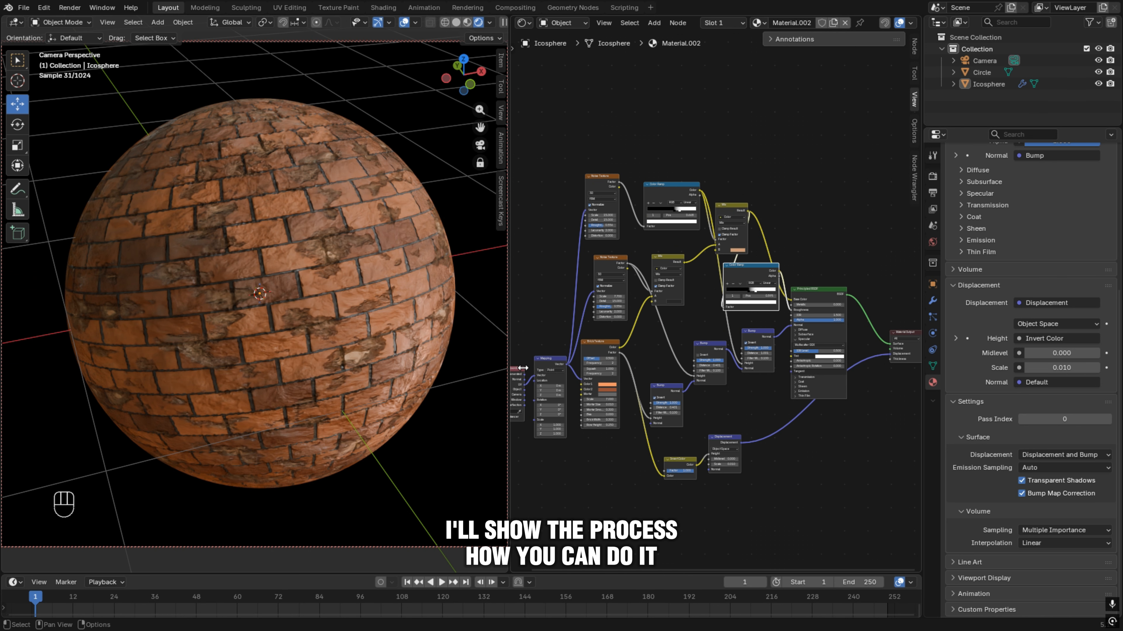
scroll(547, 321, "up", 5)
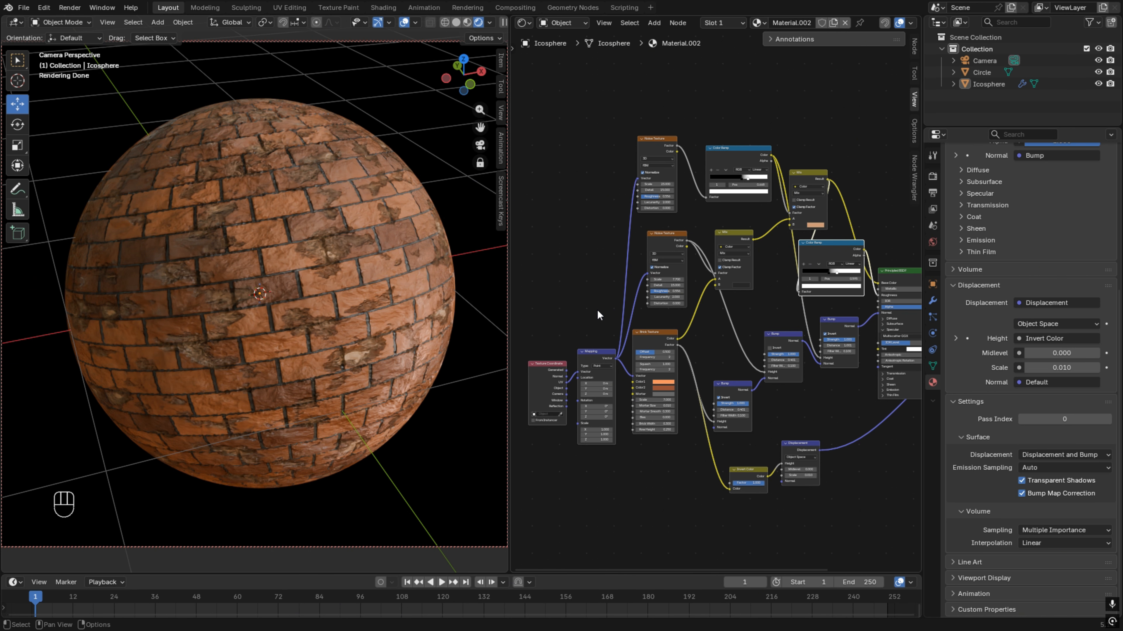
scroll(552, 307, "up", 2)
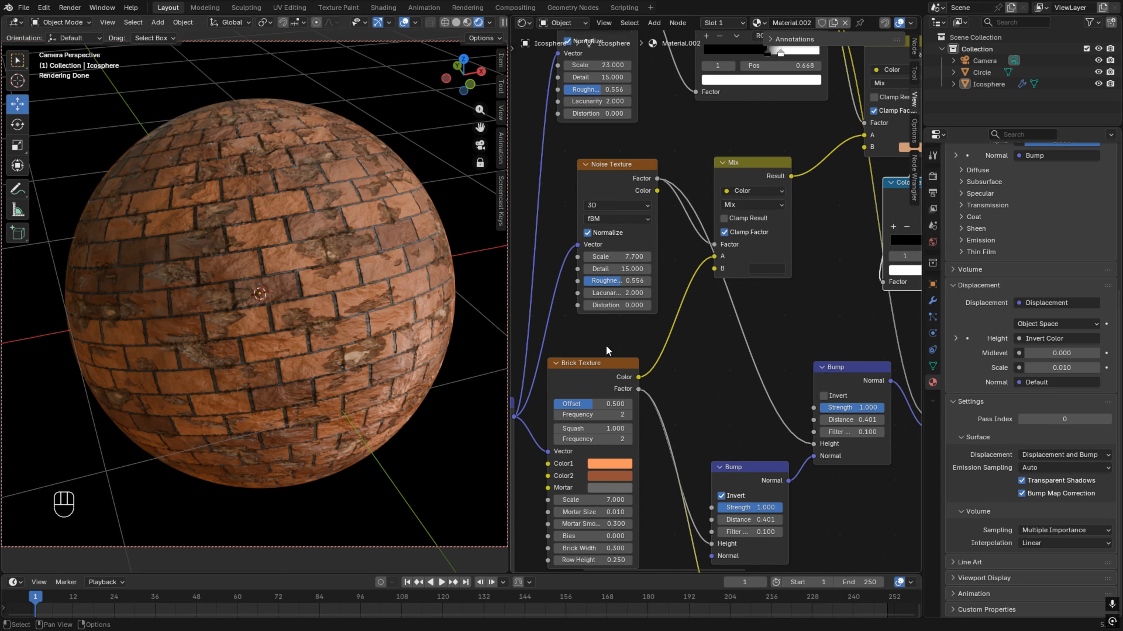
scroll(605, 345, "up", 2)
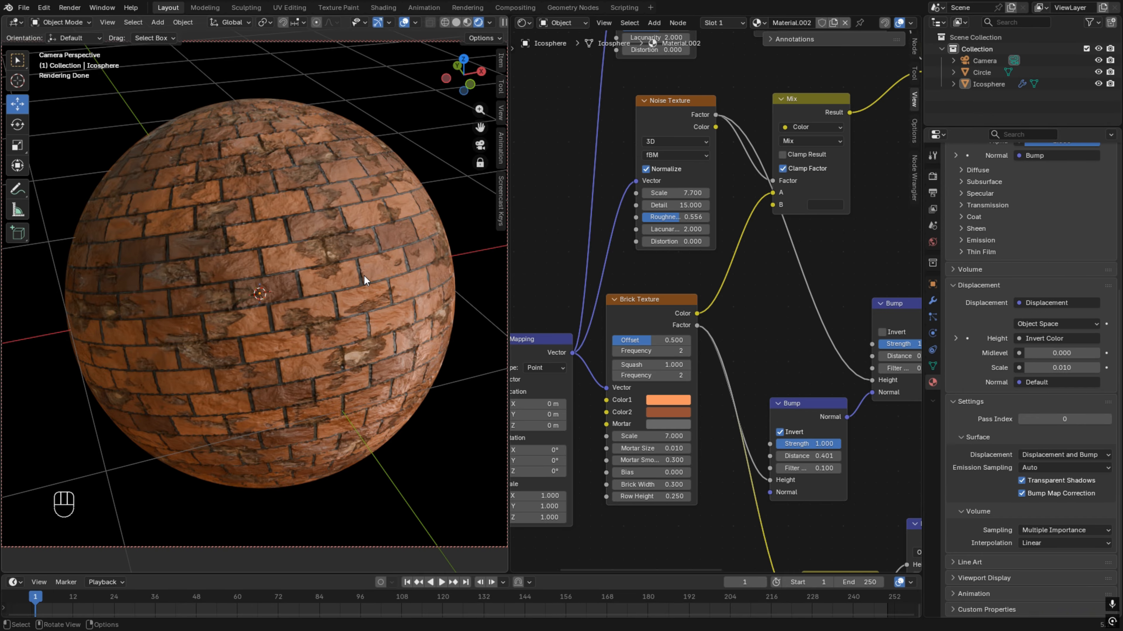
key("Home")
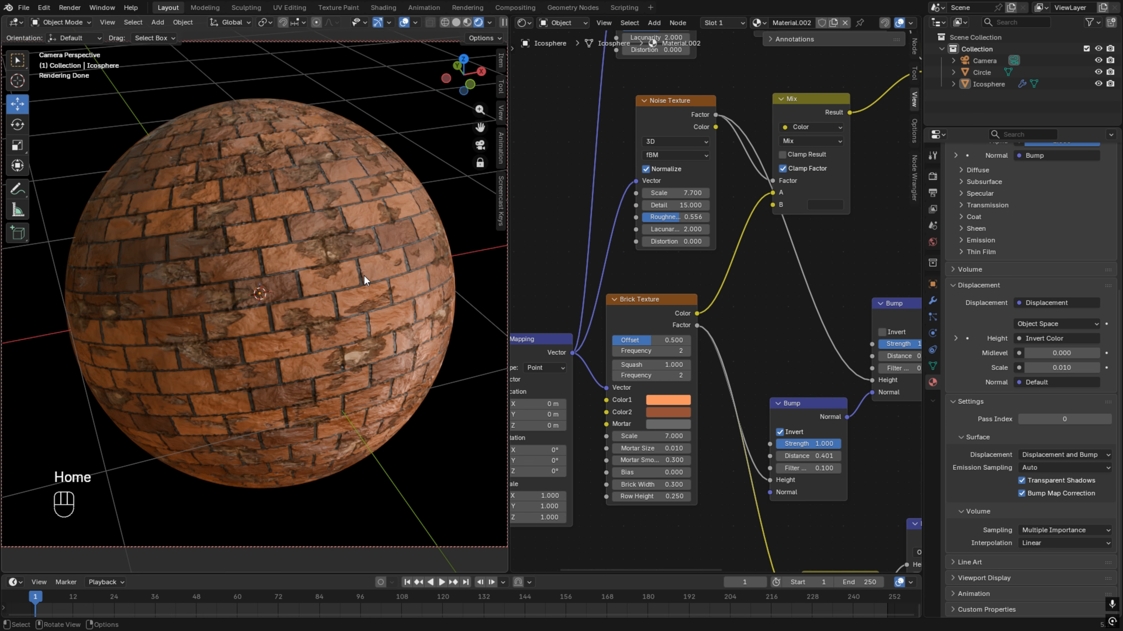